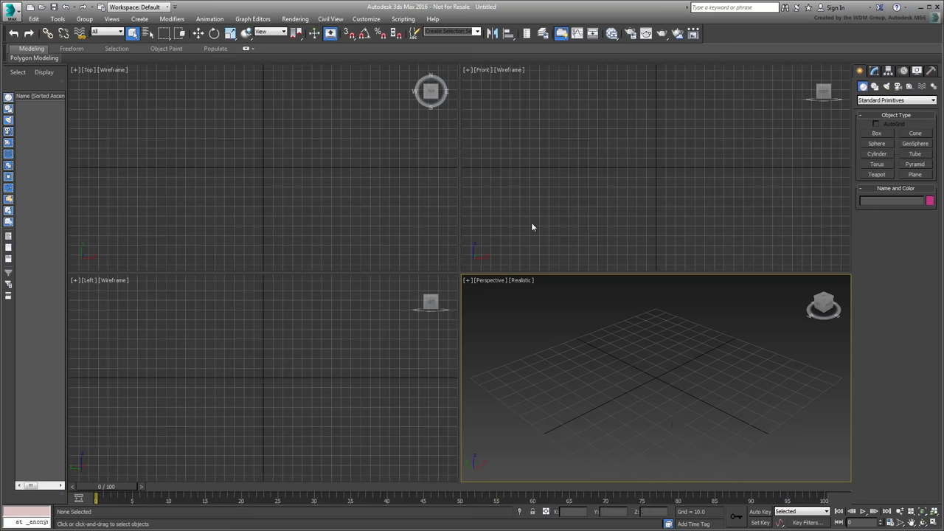
- Install the MCG_Clone.mcg Max Creation Graph package from the HTM-MCG_baseball folder on the desktop
click(397, 20)
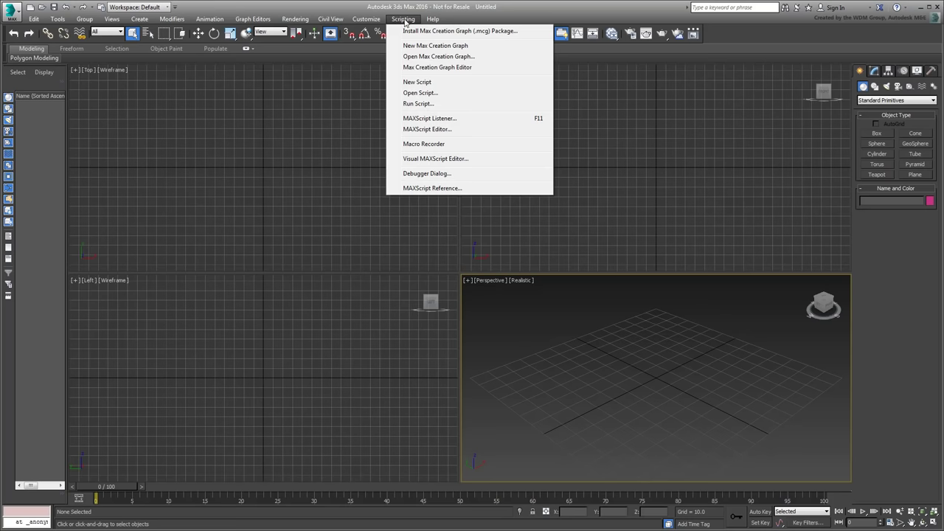
click(492, 33)
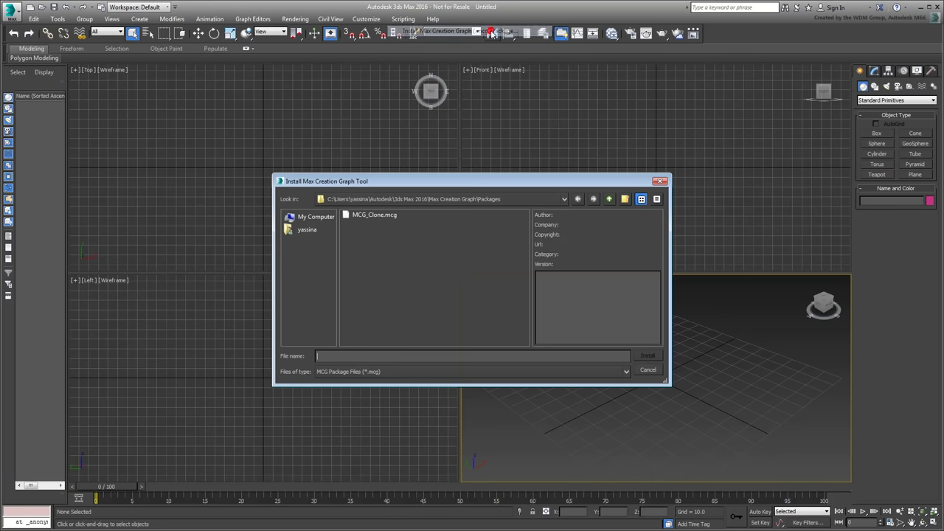
click(307, 229)
double_click(362, 233)
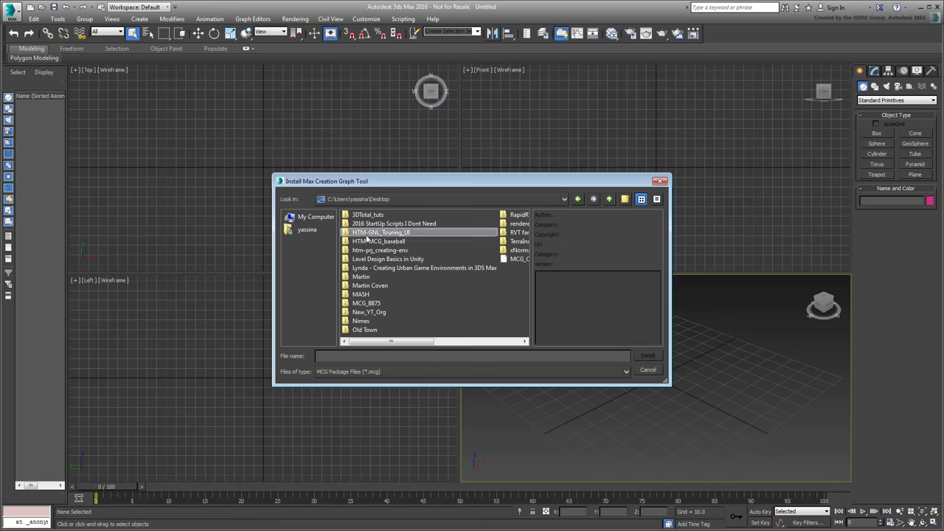
double_click(385, 244)
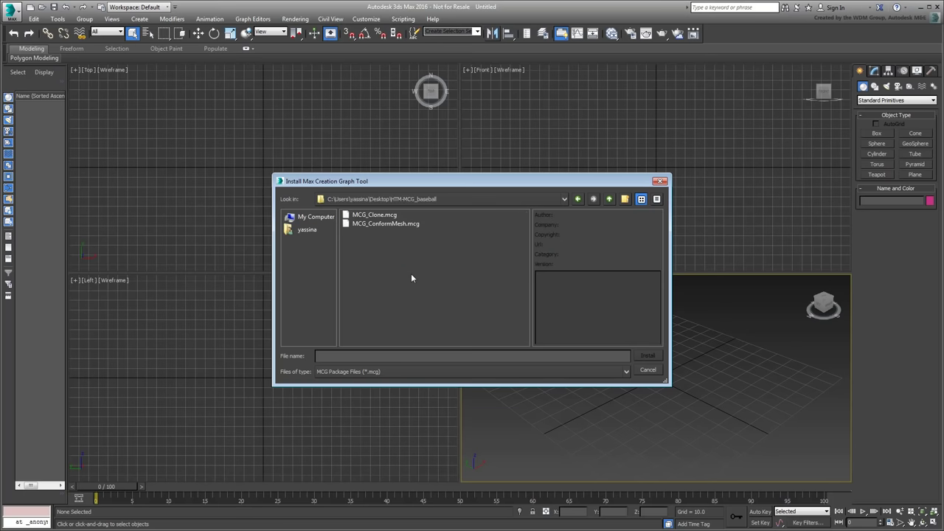
click(374, 215)
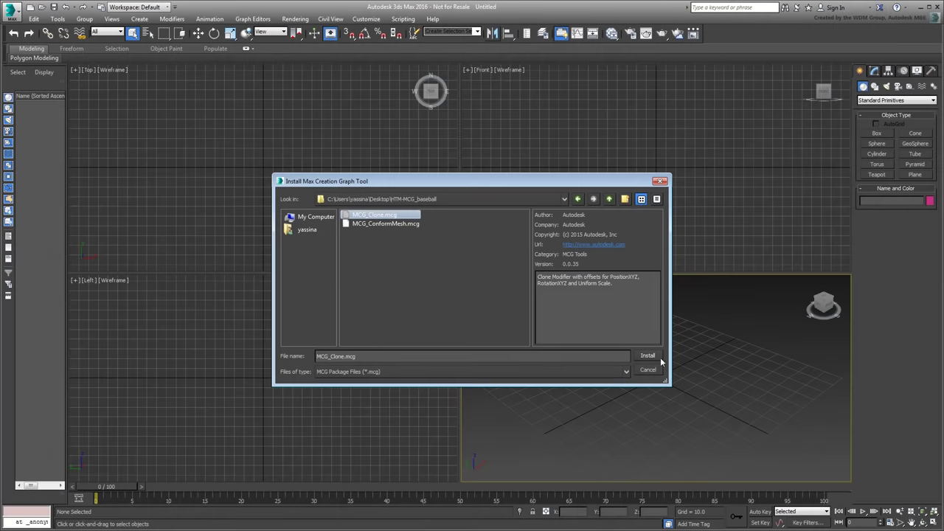
click(658, 357)
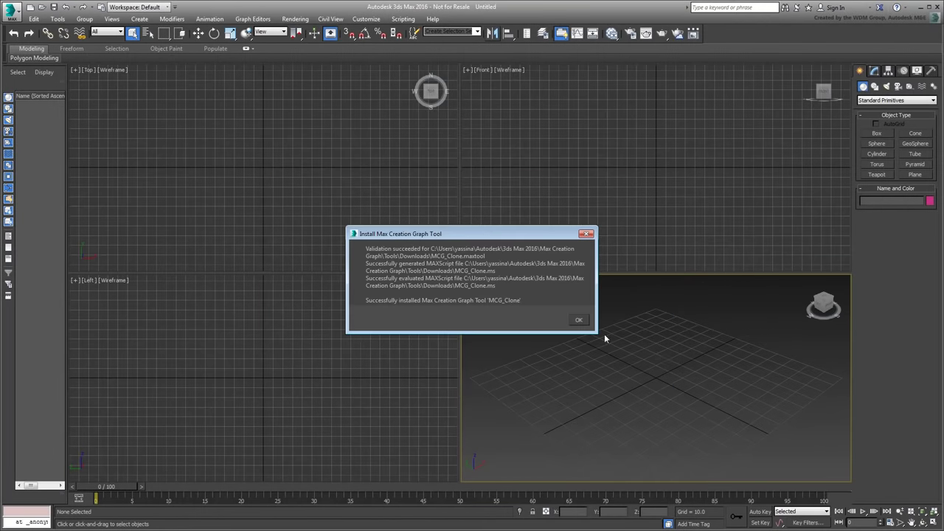
click(579, 320)
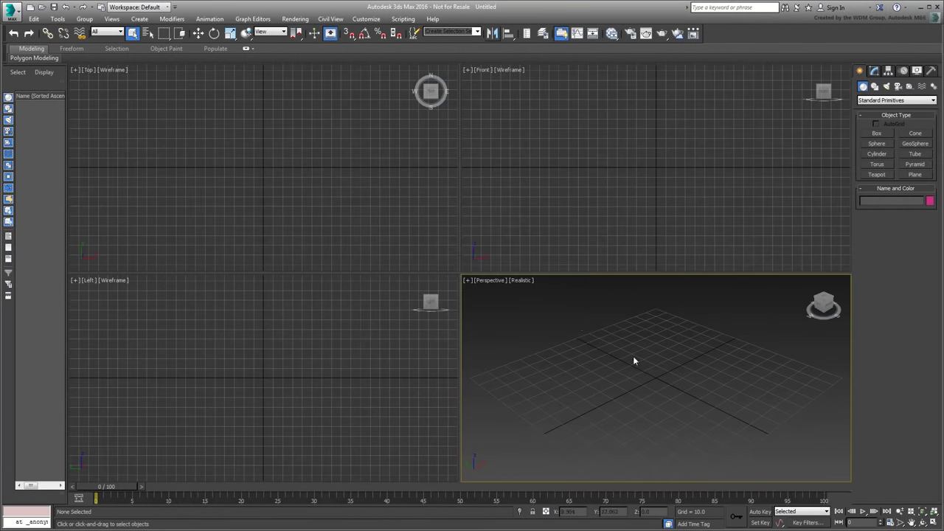
- Install the MCG_ConformMesh.mcg Max Creation Graph package from the same HTM-MCG_baseball folder
click(402, 19)
click(428, 36)
click(306, 230)
double_click(365, 232)
double_click(388, 243)
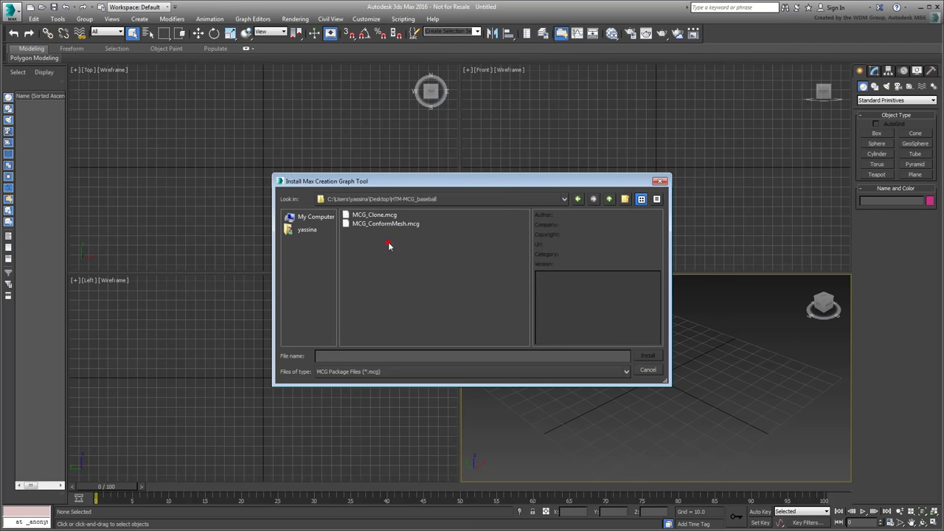
click(382, 223)
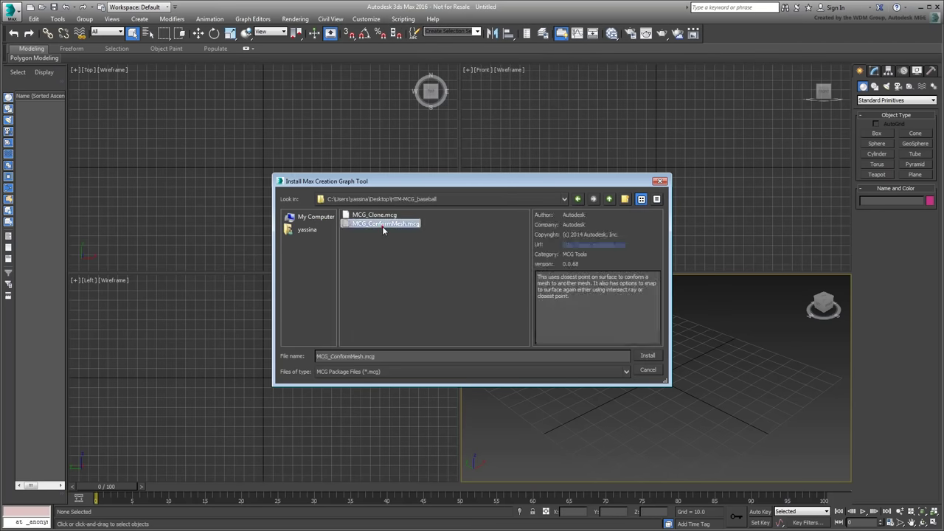
click(652, 356)
click(579, 321)
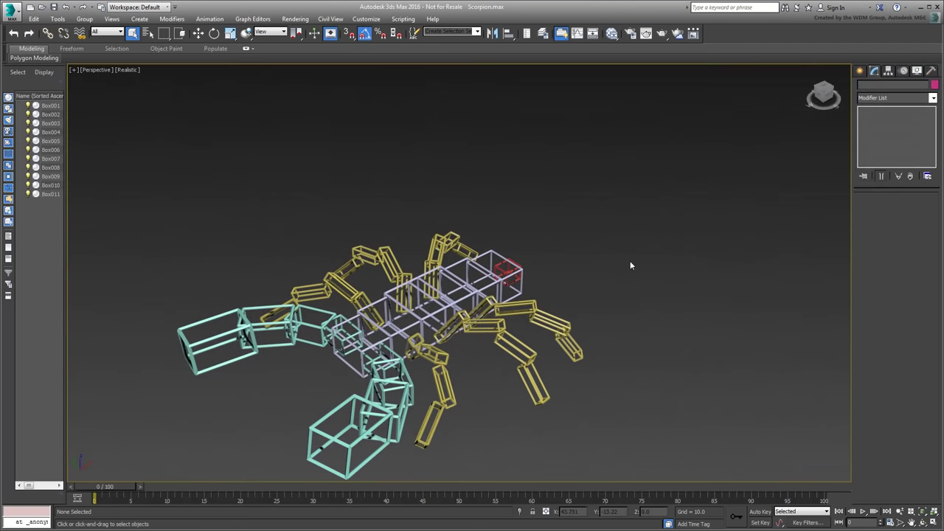
- Apply the MCG_Clone modifier to the red box at the scorpion's rear, with 10 clones and an X Offset of 4.7
click(507, 272)
click(932, 98)
drag(932, 157, 938, 313)
click(894, 185)
drag(912, 210, 872, 210)
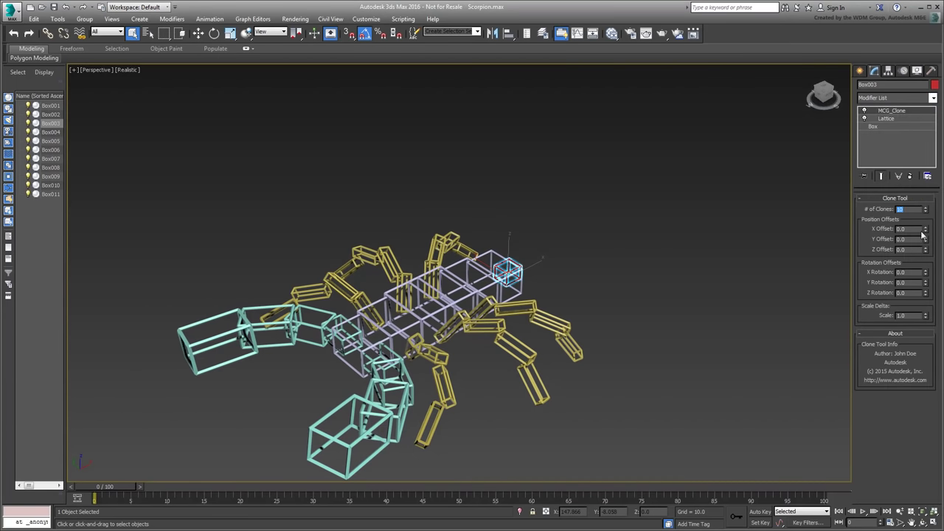
mouse_move(925, 229)
mouse_down()
mouse_move(923, 186)
mouse_move(927, 208)
mouse_up()
- Curl the cloned tail upward with a Y Rotation of -13.9, trying out and resetting the X and Z rotations
mouse_move(925, 273)
mouse_down()
mouse_move(931, 239)
mouse_move(927, 303)
mouse_move(937, 351)
mouse_up()
right_click(927, 269)
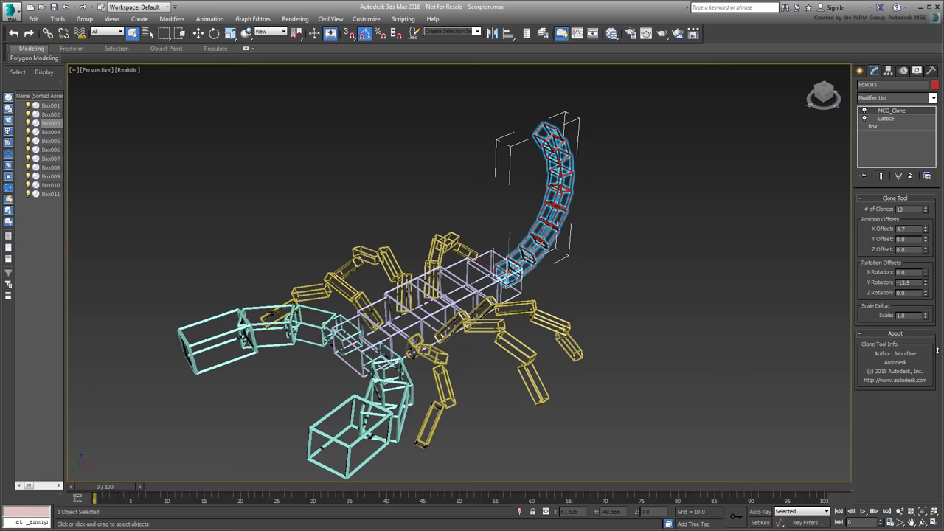
drag(927, 293, 809, 332)
right_click(931, 292)
- Set the tail clones' Scale to 1.05 and their X Rotation to 2.8
click(926, 314)
text(1.05)
key(Return)
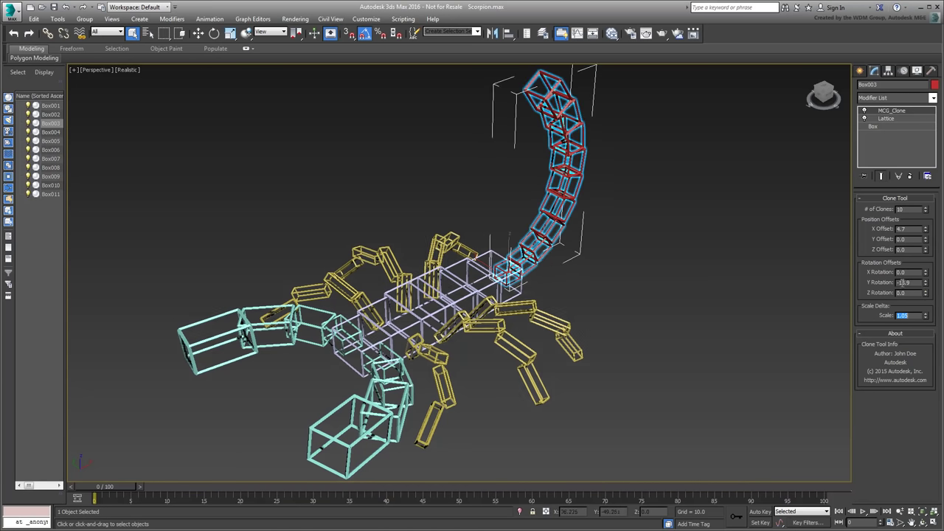
drag(925, 273, 924, 259)
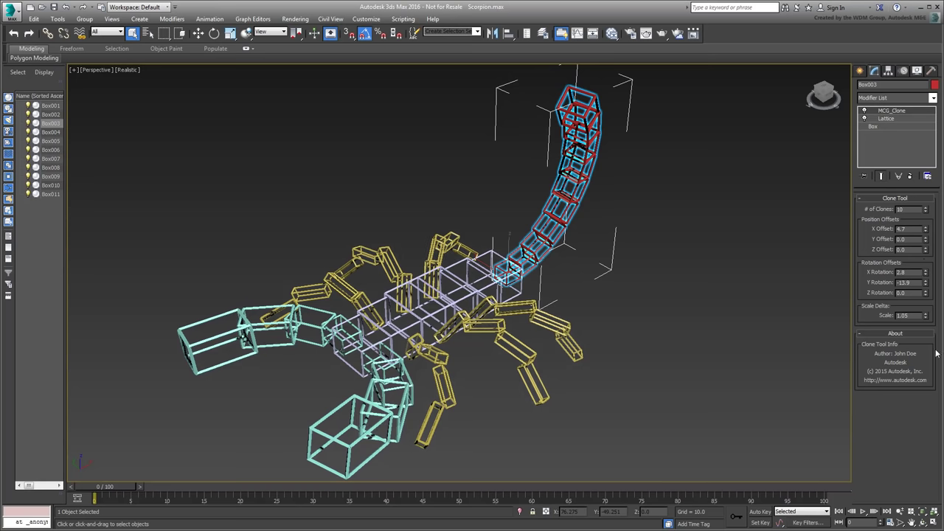
click(673, 337)
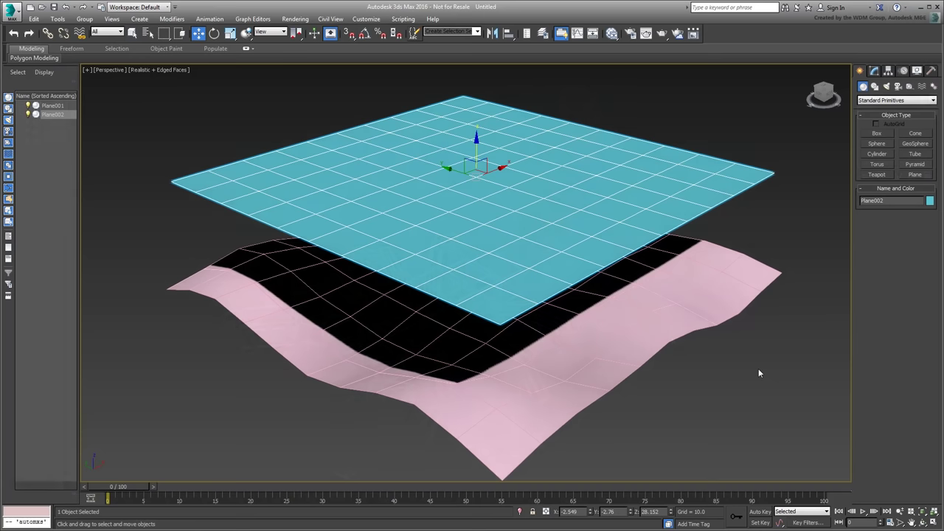
- Apply the MCG_ConformMesh modifier to the flat blue plane and pick the wavy pink plane as its target
click(874, 70)
click(933, 99)
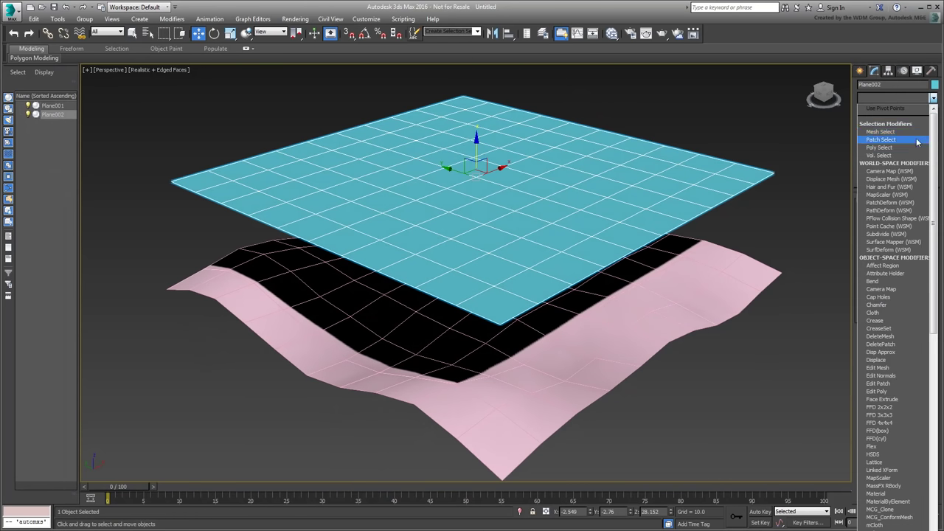
scroll(910, 316, down, 8)
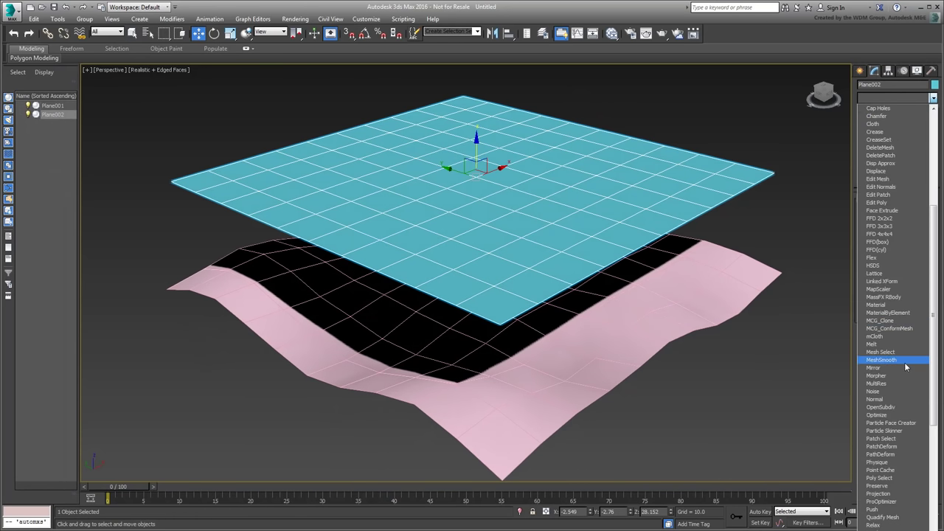
click(914, 329)
click(894, 211)
click(600, 327)
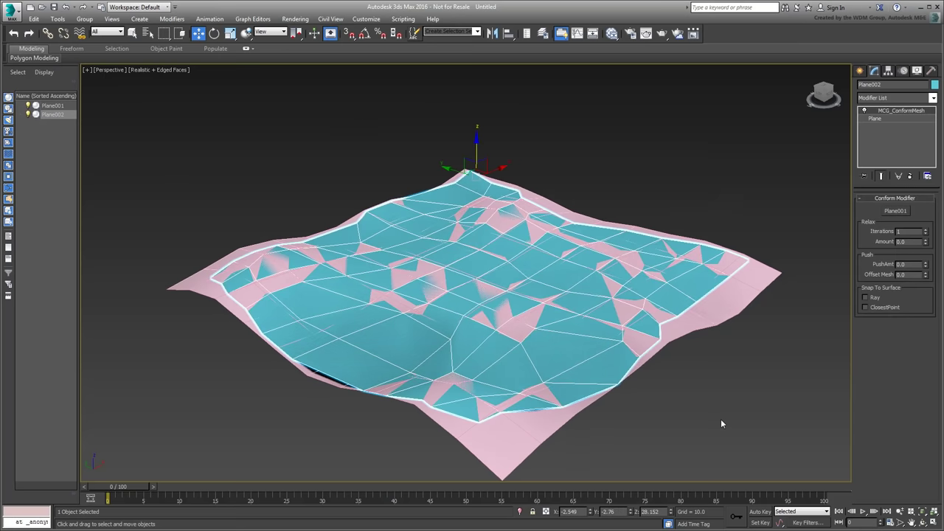
- Shift the conformed blue plane over the pink surface and adjust the modifier's push amount
alt+middle_drag(713, 316, 743, 342)
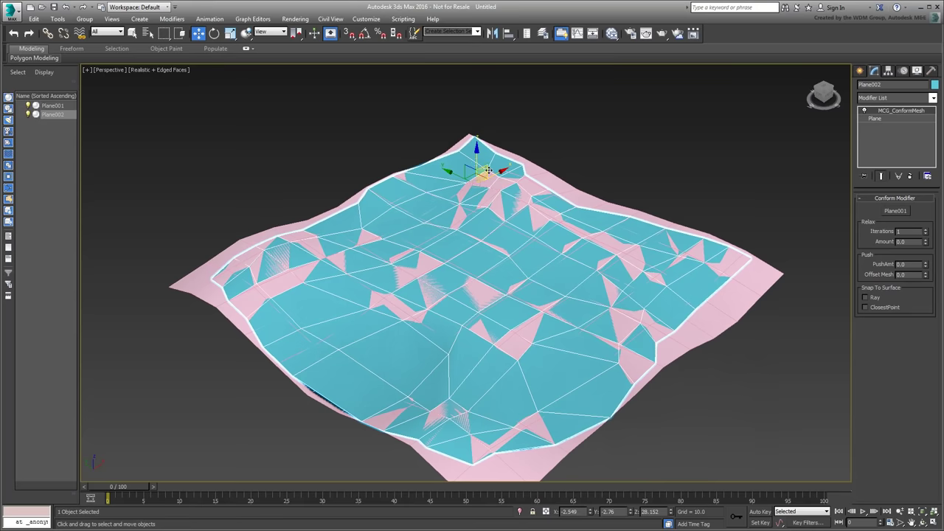
mouse_move(476, 169)
mouse_down()
mouse_move(480, 152)
mouse_move(467, 162)
mouse_move(477, 173)
mouse_up()
drag(925, 267, 925, 261)
mouse_move(481, 168)
mouse_down()
mouse_move(455, 210)
mouse_move(491, 163)
mouse_move(493, 174)
mouse_move(485, 164)
mouse_up()
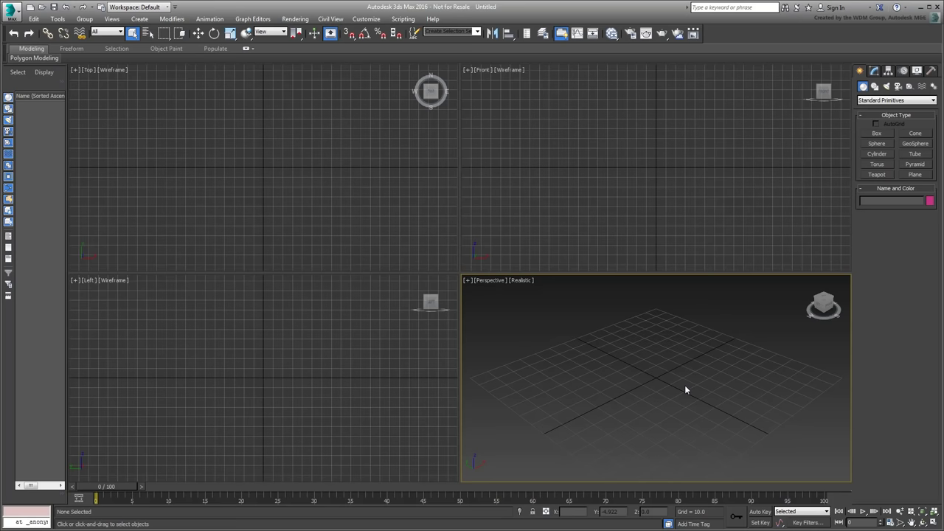
- Reset 3ds Max to an empty scene
click(14, 17)
click(13, 57)
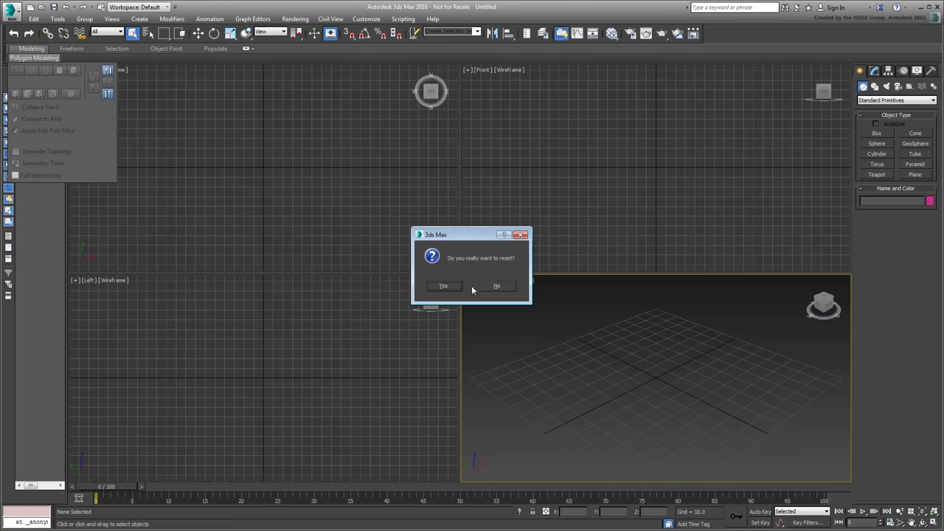
click(443, 286)
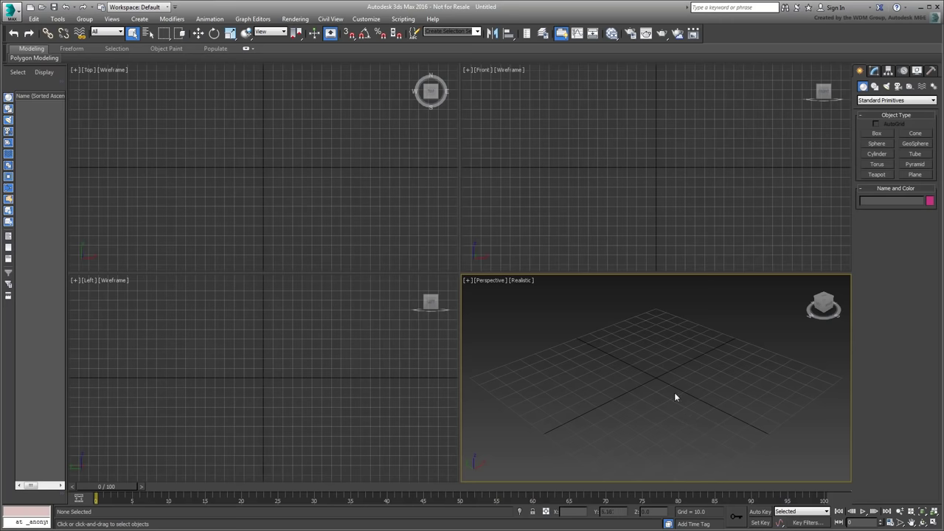
- Review the units setup, keeping Inches as the system unit and Generic Units as the display unit scale
click(366, 18)
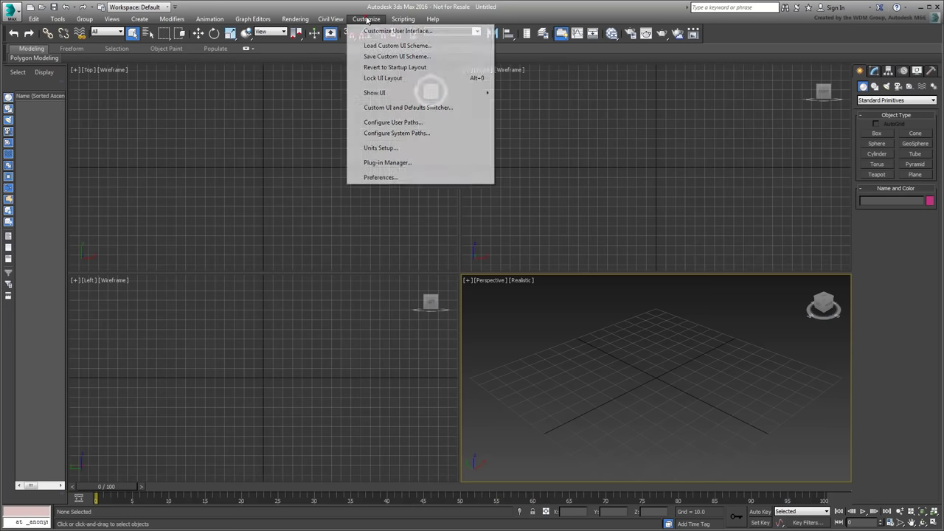
click(424, 149)
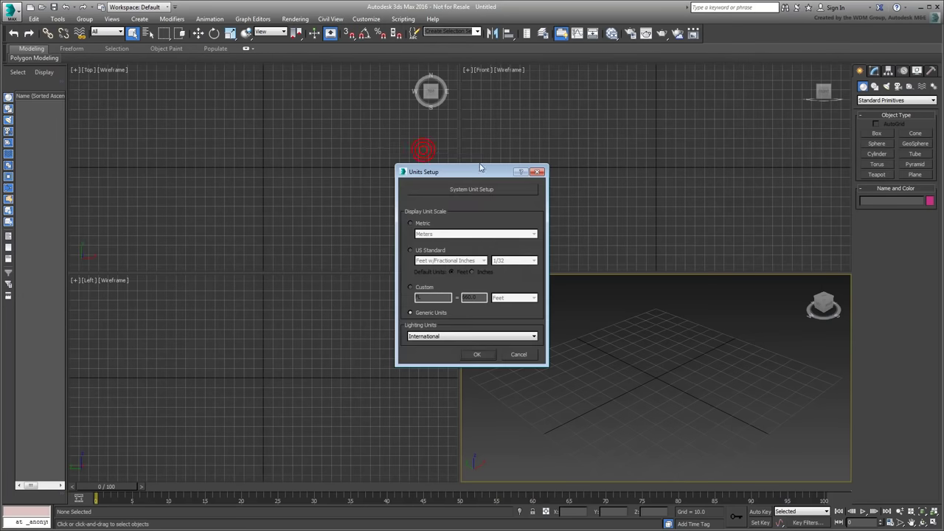
click(506, 191)
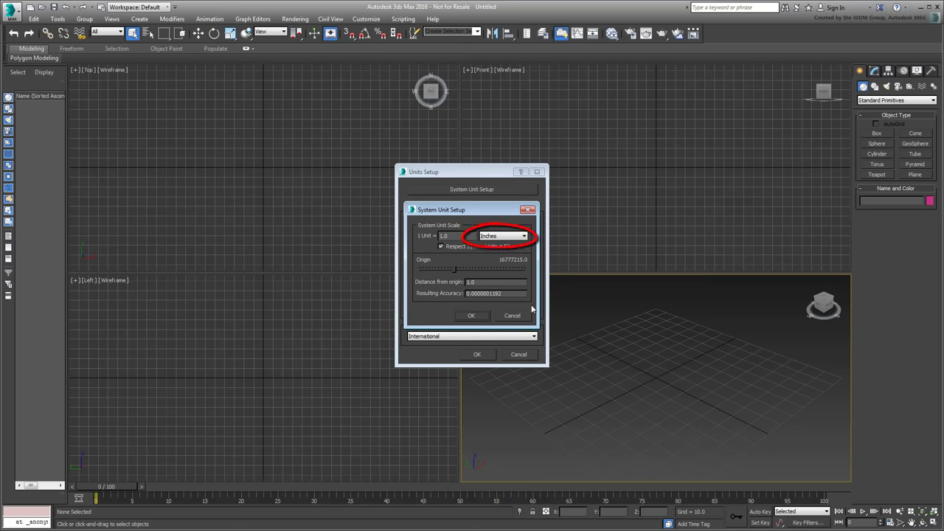
click(470, 316)
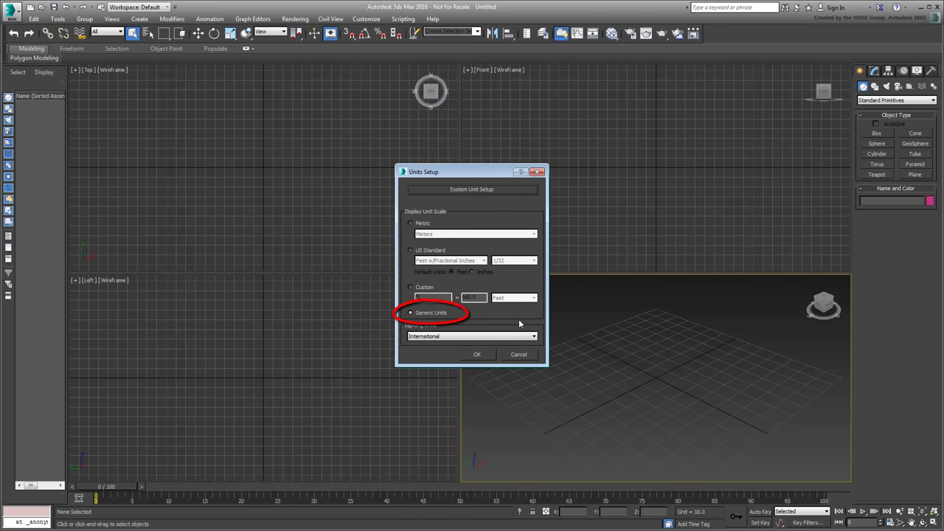
click(477, 354)
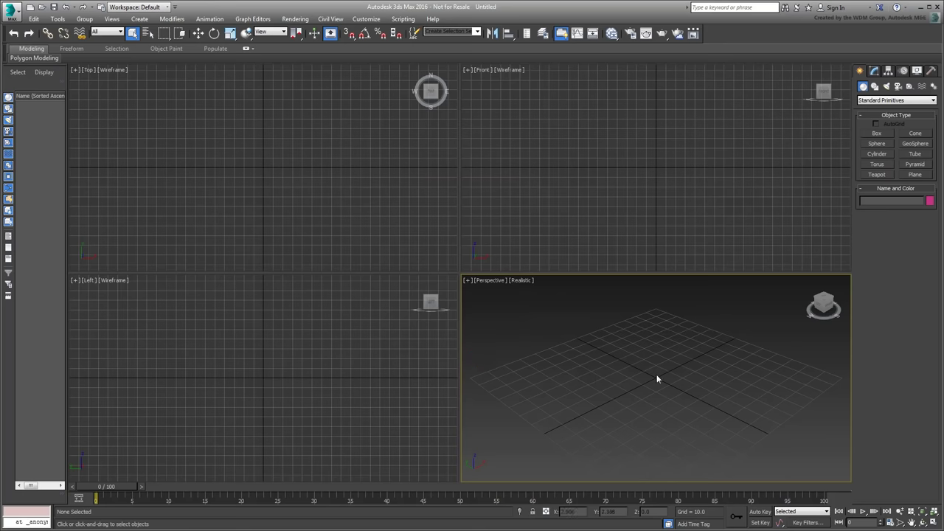
- Maximize the perspective view and draw a box near the centre of the grid
key(alt+w)
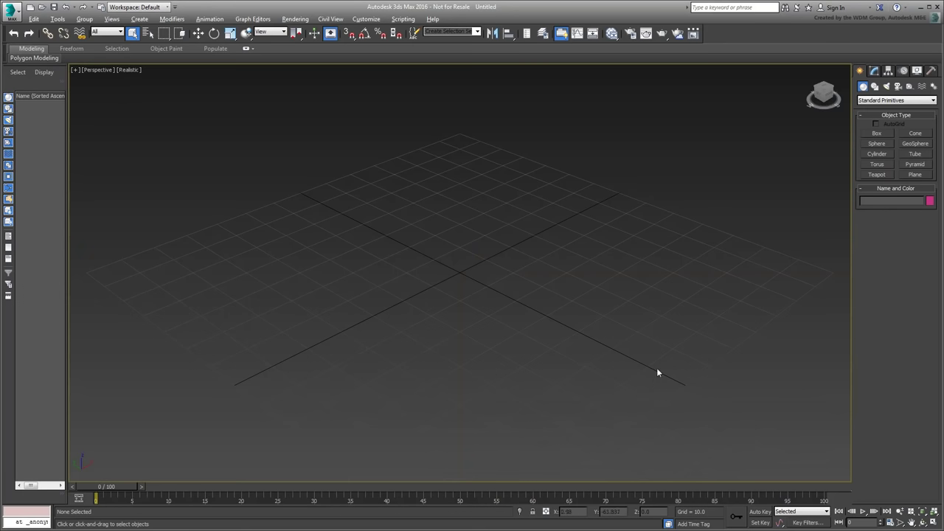
click(877, 133)
drag(441, 345, 454, 262)
click(481, 146)
- Set the box's length, width and height to 40 and turn on edged faces in the view
drag(919, 263, 844, 268)
text(40)
key(Tab)
text(40)
key(Tab)
text(40)
key(Return)
alt+middle_drag(612, 304, 654, 289)
right_click(653, 288)
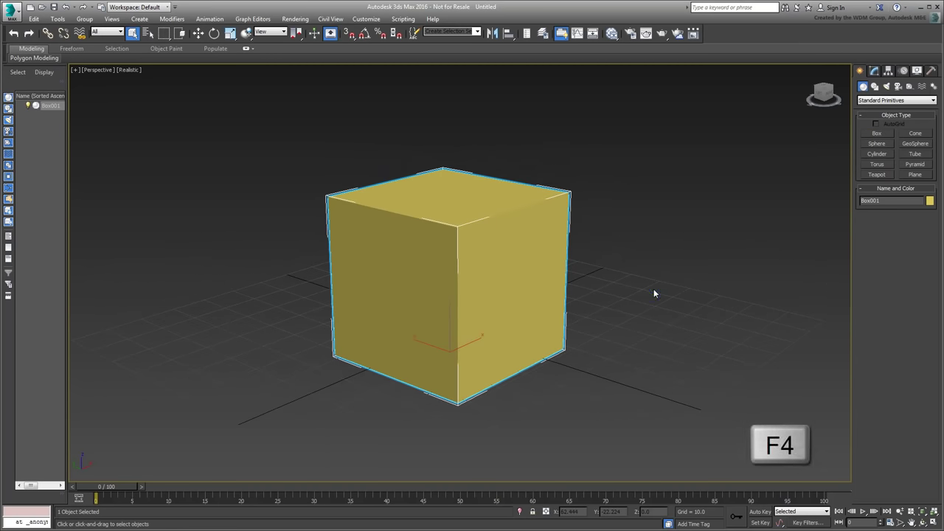
key(F4)
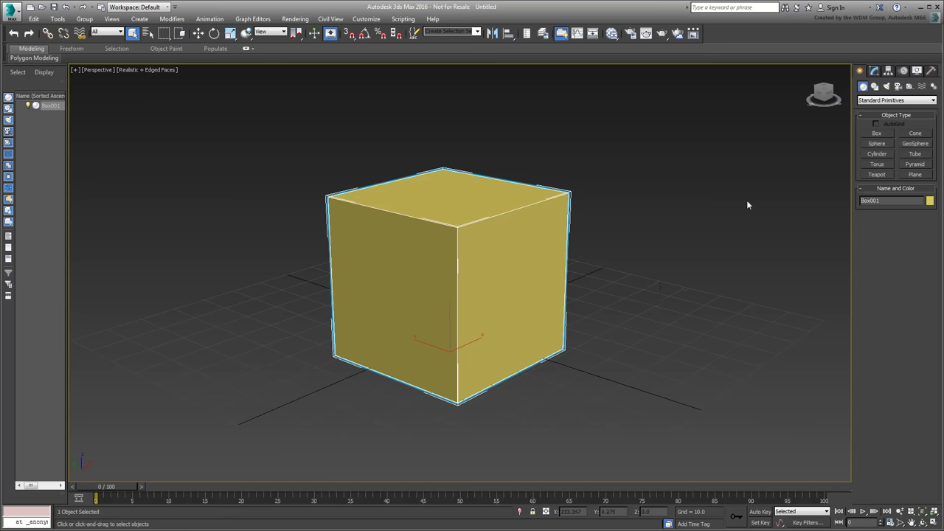
- Center the box's pivot point to the object, then leave pivot editing
click(888, 71)
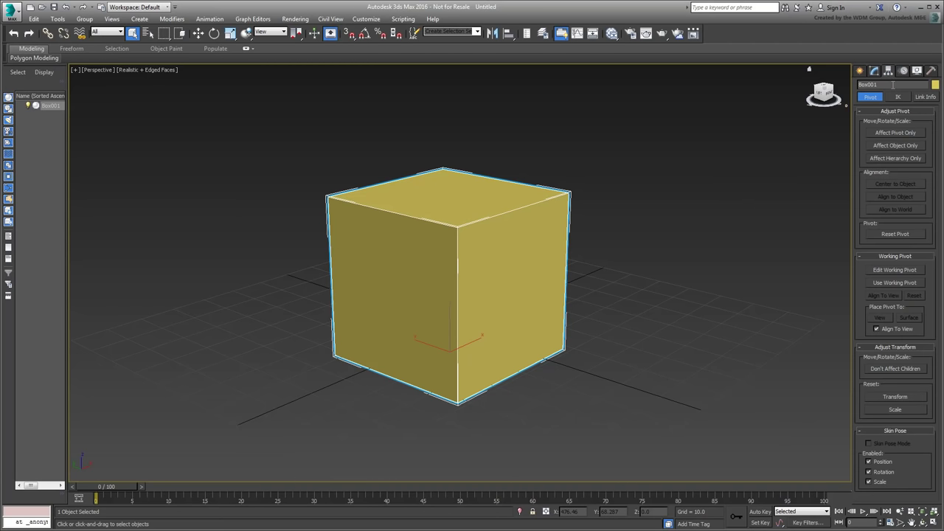
click(905, 133)
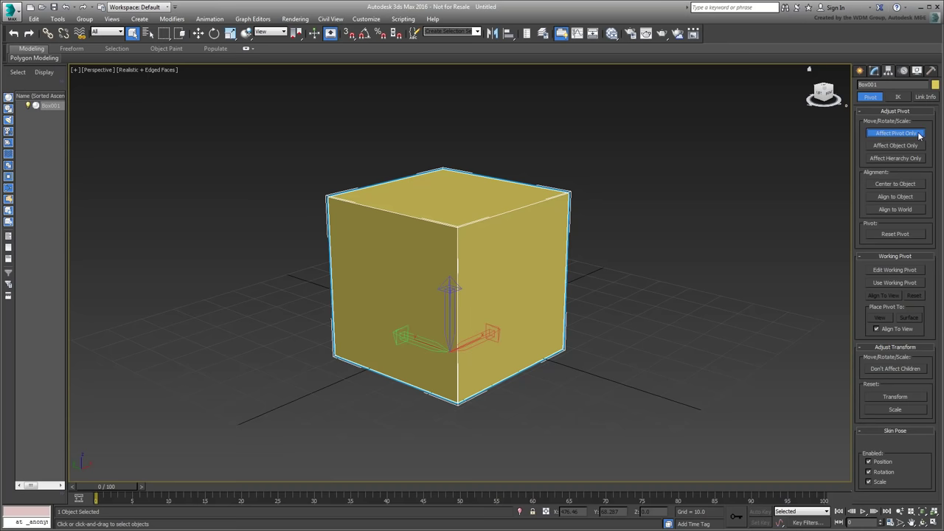
click(911, 184)
alt+middle_drag(703, 289, 608, 362)
click(895, 133)
- Move the box to the world origin with X, Y and Z at 0
right_click(654, 330)
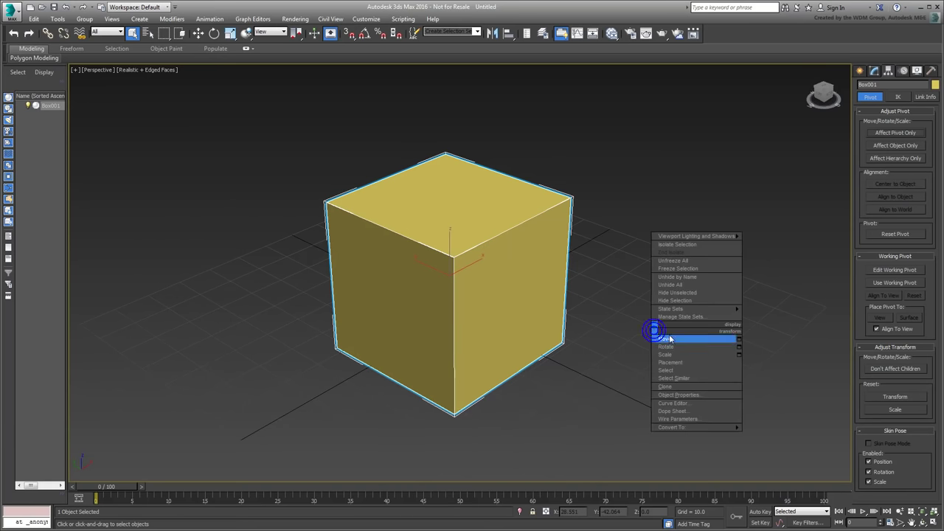
click(671, 339)
right_click(590, 512)
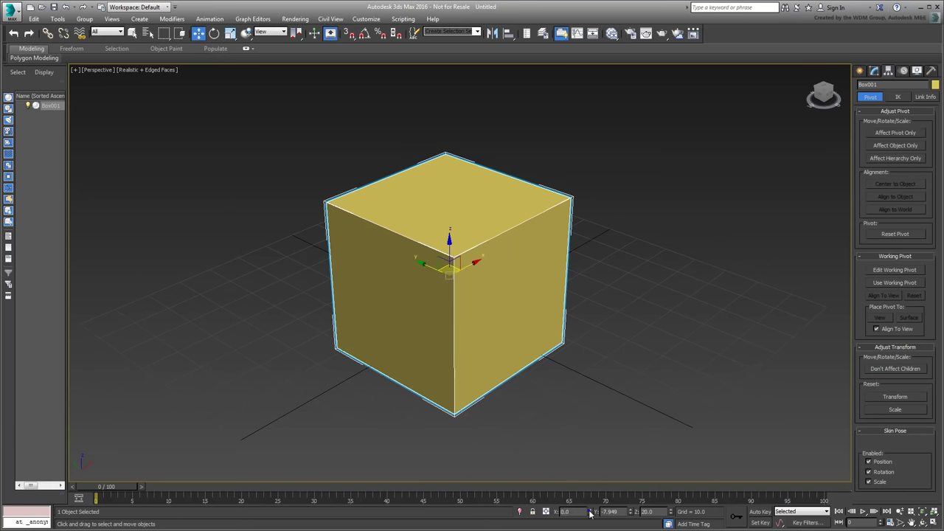
right_click(630, 511)
right_click(670, 512)
alt+middle_drag(613, 457, 573, 426)
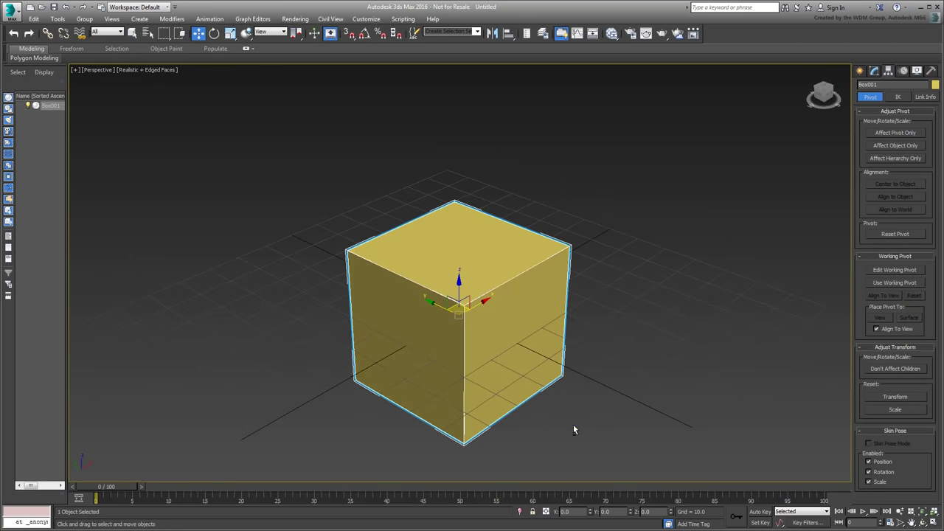
- Reset the box's transform with the Reset XForm utility and return to its modifier stack
click(930, 71)
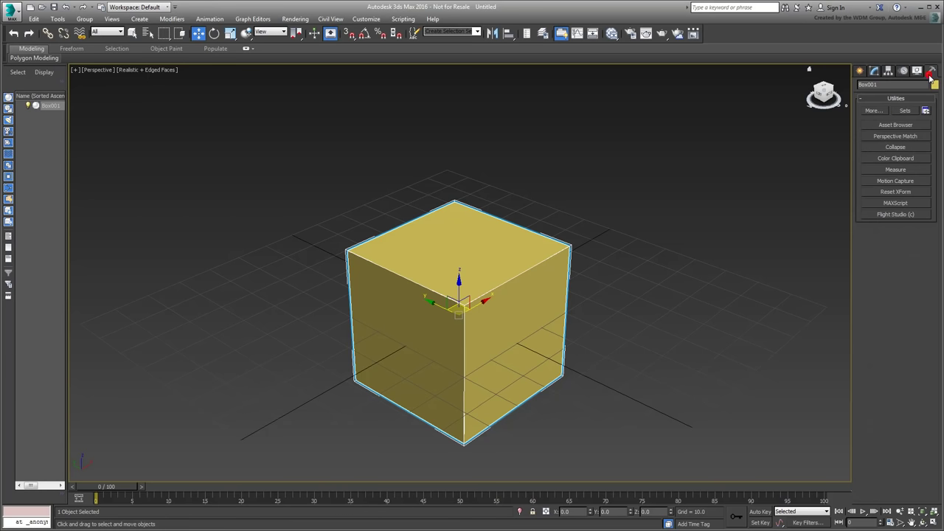
click(896, 192)
click(894, 250)
click(874, 70)
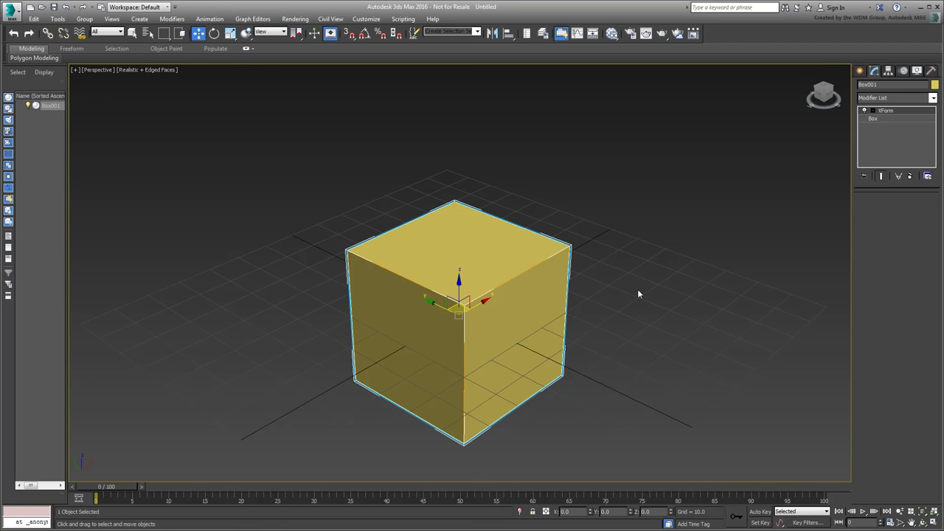
- Convert the box to an Editable Poly
alt+middle_drag(638, 293, 556, 323)
right_click(521, 297)
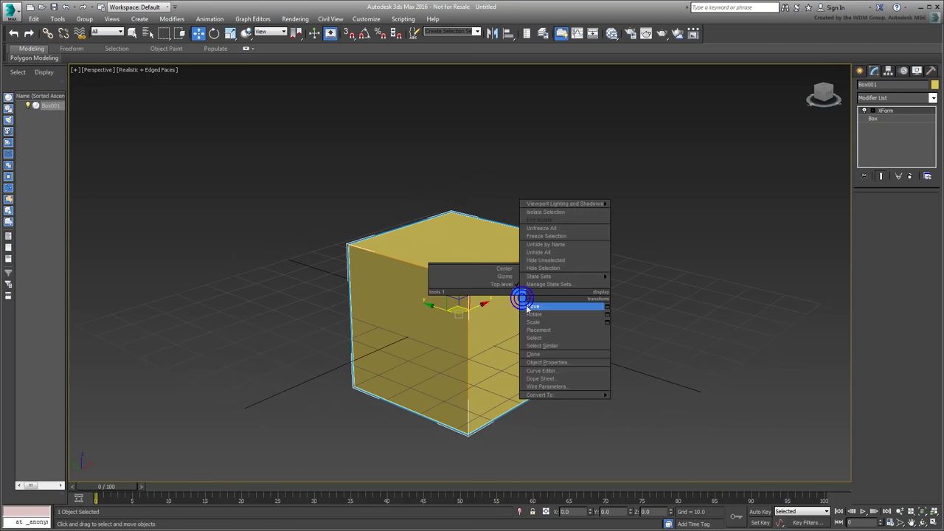
mouse_move(553, 396)
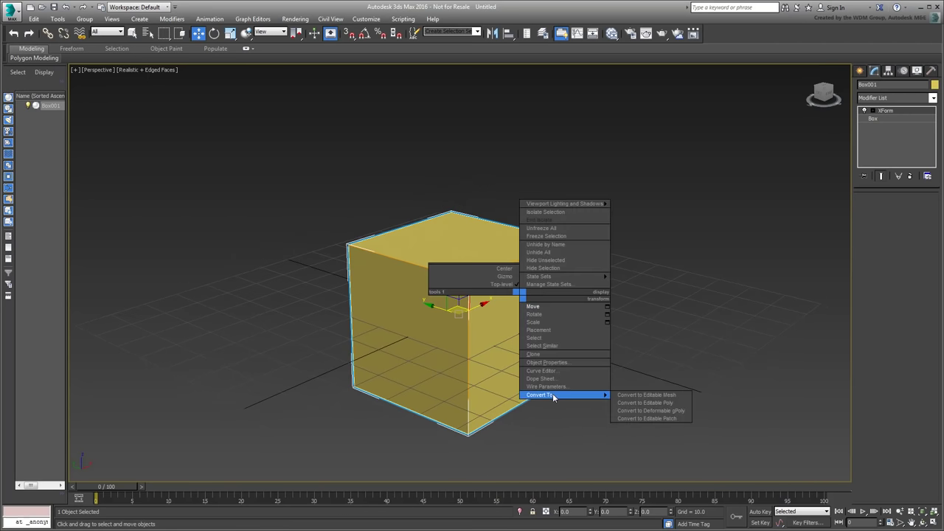
click(664, 403)
alt+middle_drag(626, 341, 583, 295)
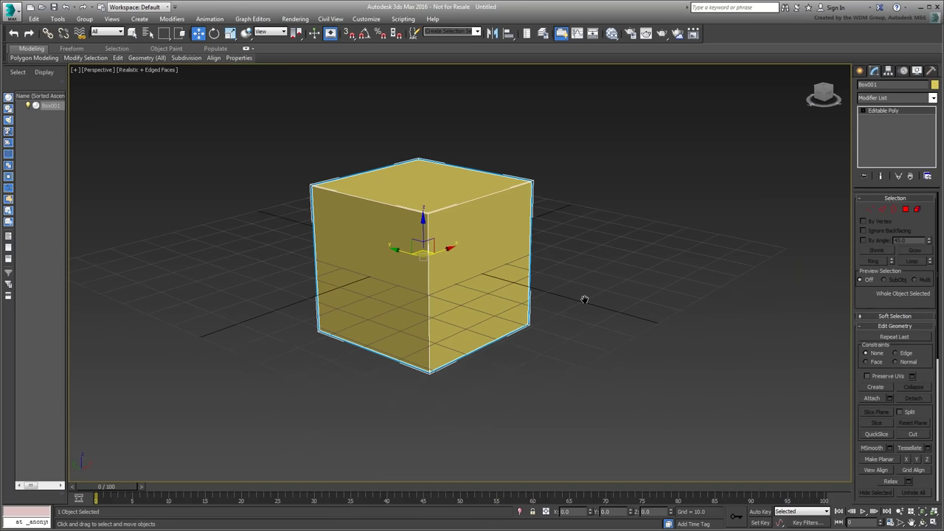
- Create a sphere beside the box and set its radius to 20
click(860, 70)
click(880, 143)
drag(696, 357, 696, 358)
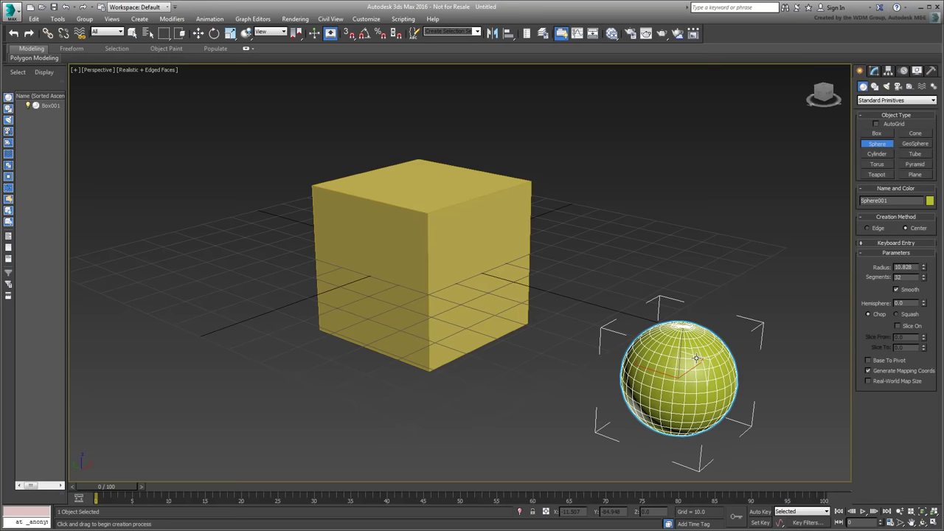
drag(915, 267, 866, 265)
text(20)
key(Return)
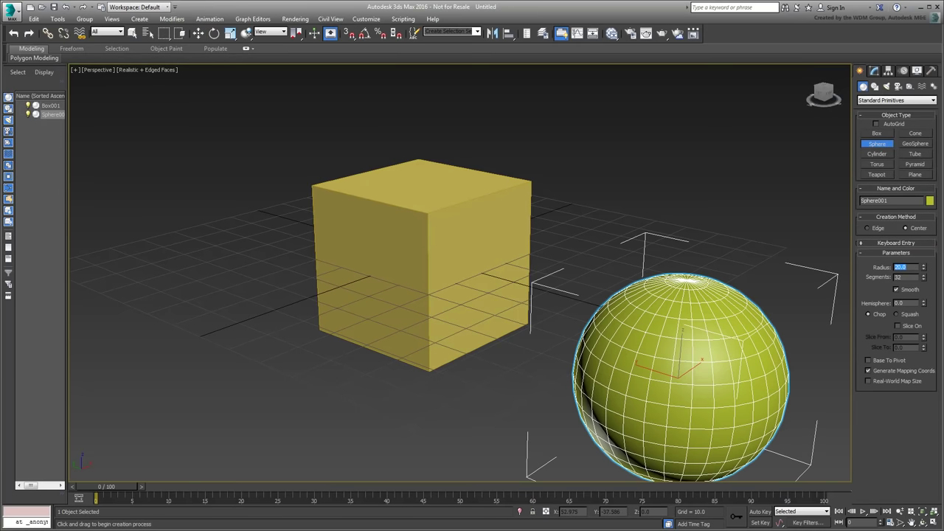
- Move the sphere to the world origin by resetting its X and Y positions to 0
key(w)
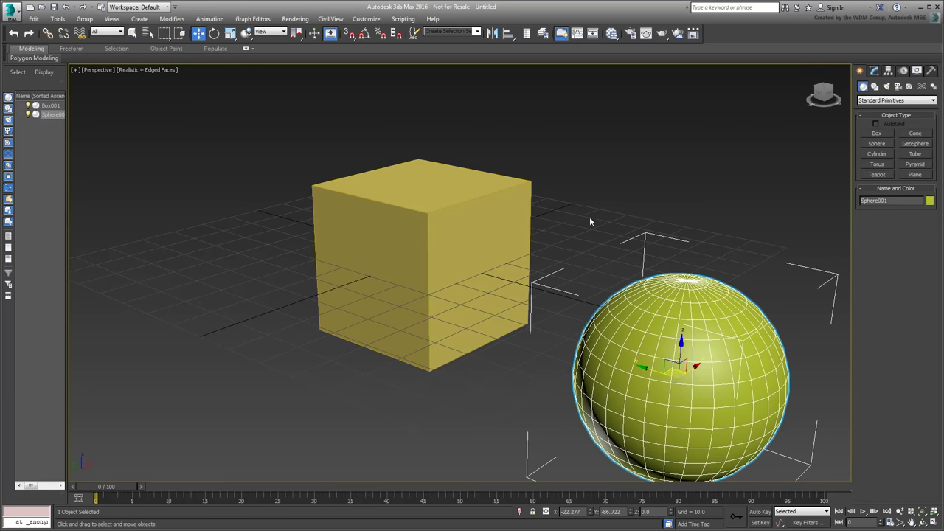
right_click(588, 513)
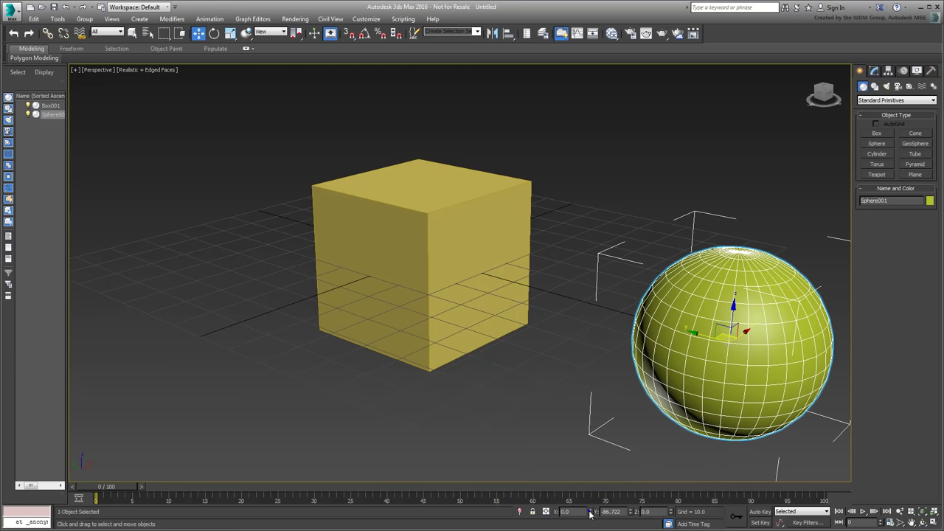
right_click(631, 514)
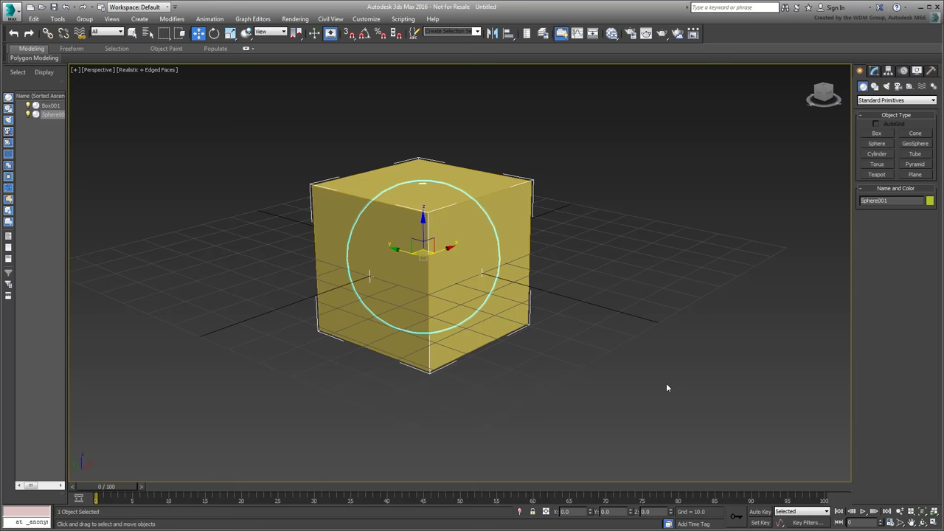
- Check the sphere inside the box in wireframe, then hide the sphere and restore the shaded view
key(F3)
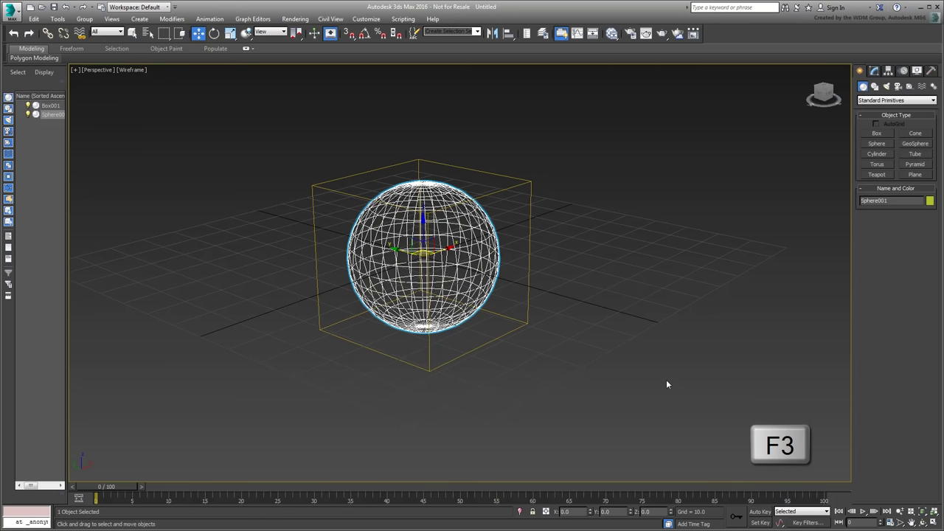
key(F3)
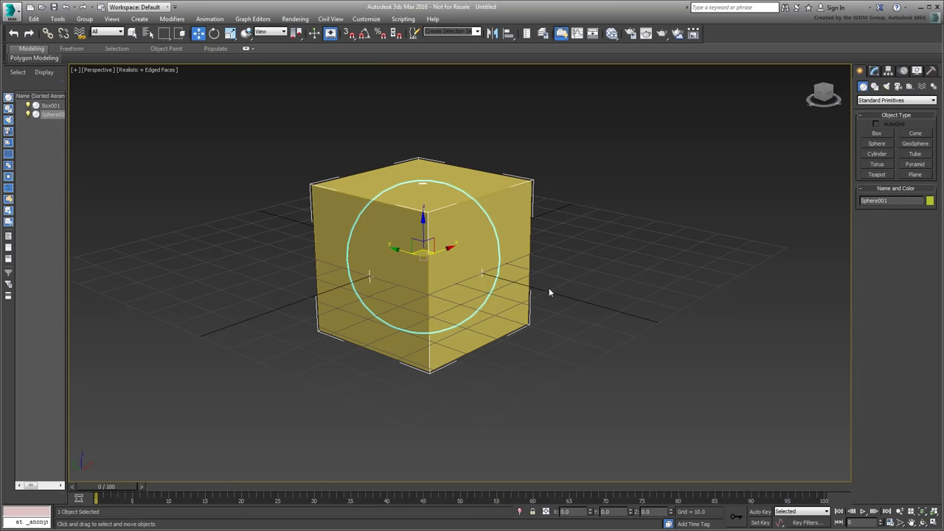
click(28, 115)
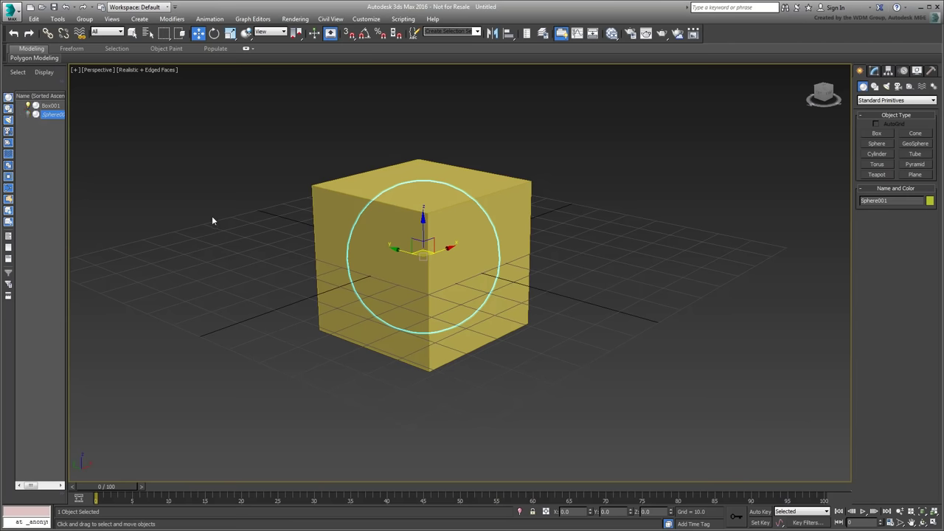
key(F3)
key(F3)
- Select the box and add a TurboSmooth modifier with 2 iterations
click(558, 279)
click(520, 258)
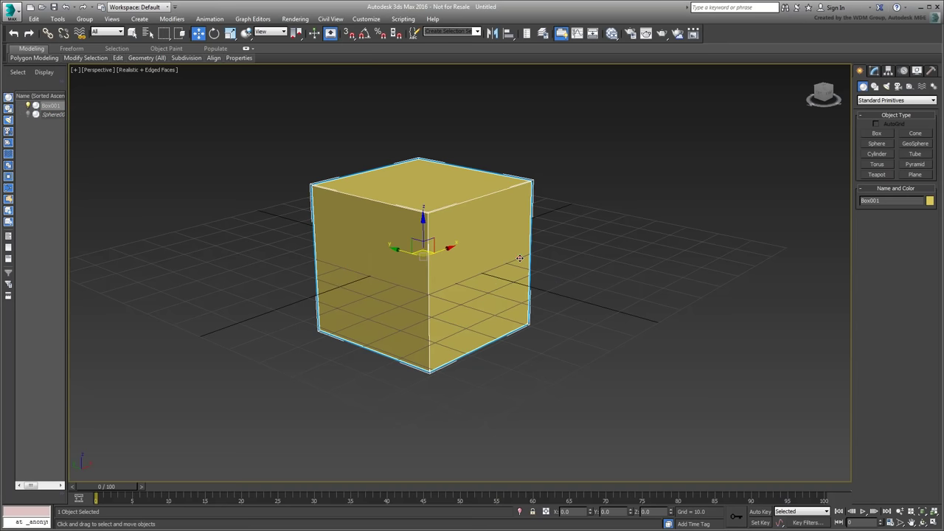
click(874, 71)
click(933, 98)
text(tu)
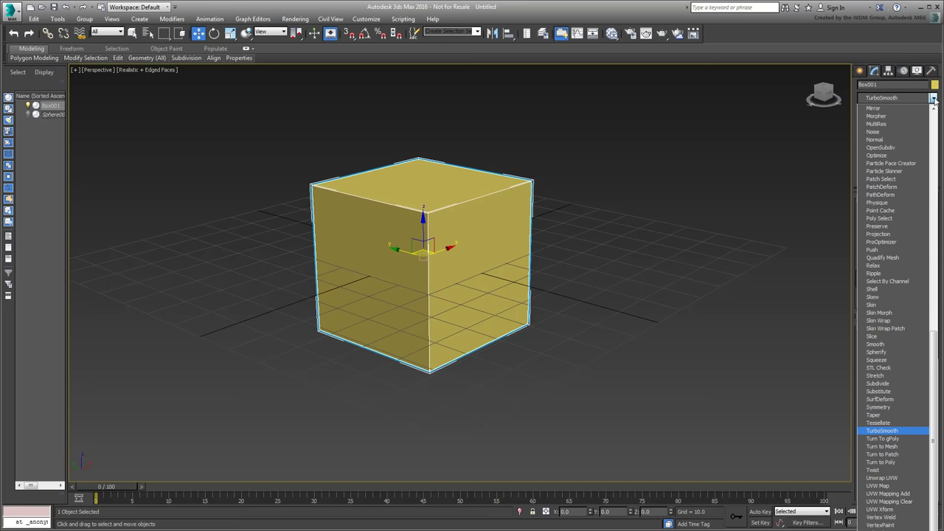
click(885, 430)
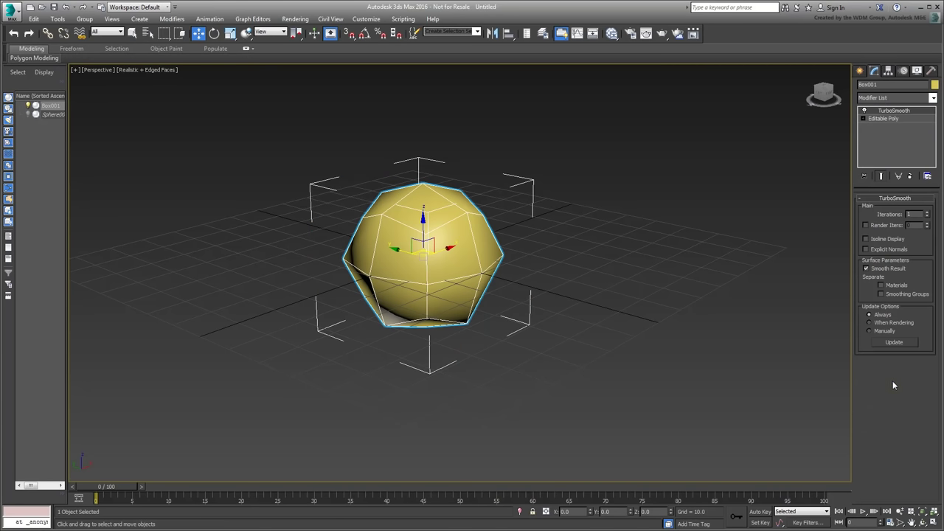
click(926, 212)
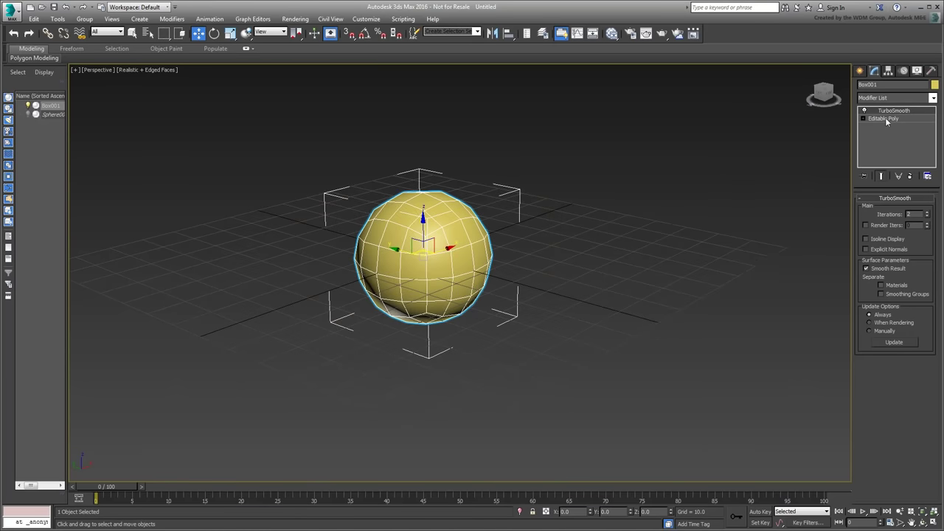
- Select eight cage edges of the Editable Poly in a baseball seam pattern, with the smoothed end result shown
click(884, 119)
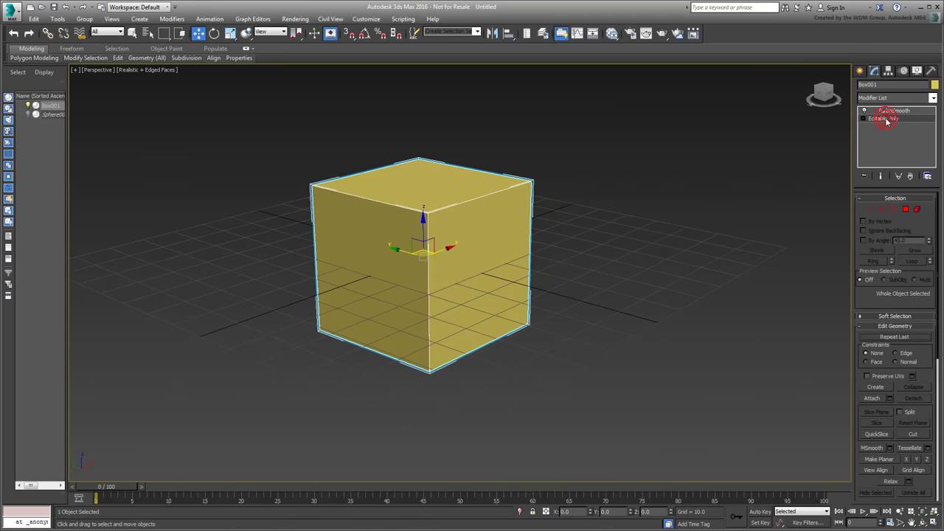
click(881, 177)
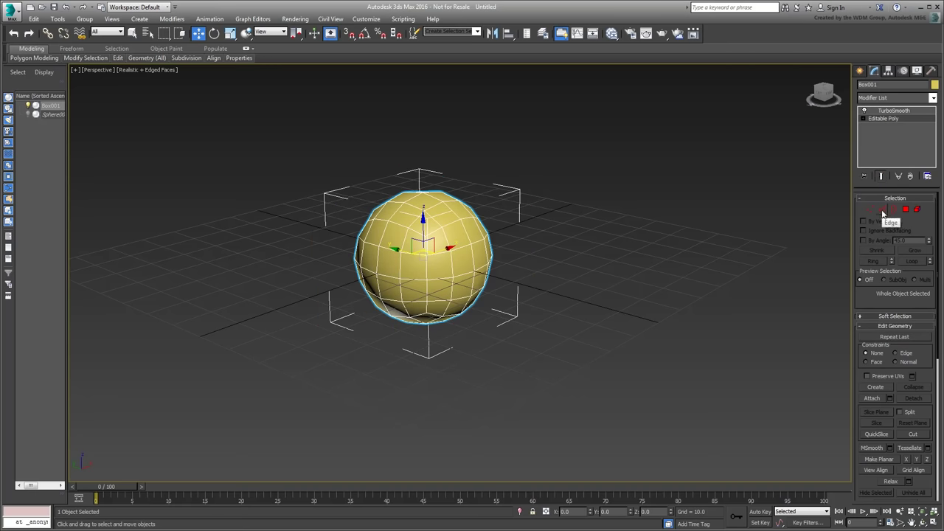
click(882, 209)
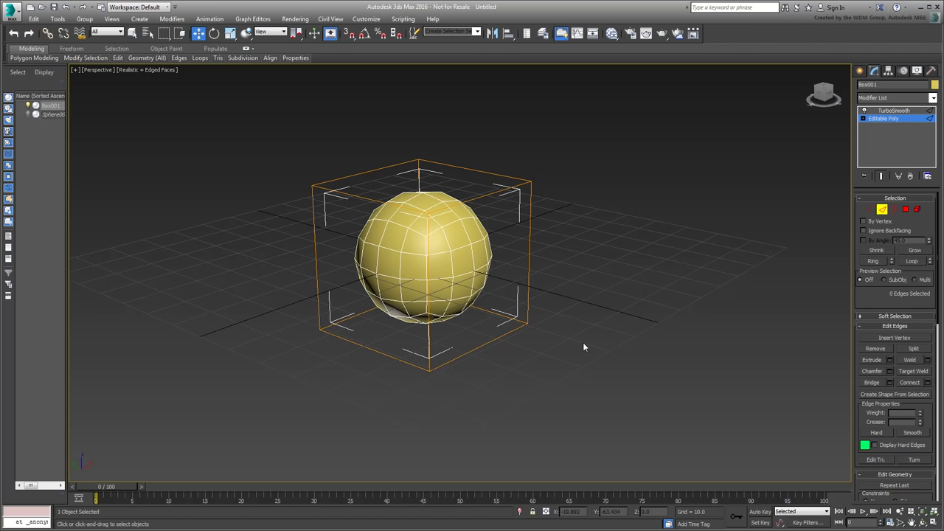
ctrl+click(478, 191)
ctrl+click(483, 344)
alt+middle_drag(536, 391, 573, 391)
ctrl+drag(417, 138, 388, 430)
ctrl+drag(268, 249, 365, 279)
alt+middle_drag(583, 387, 558, 390)
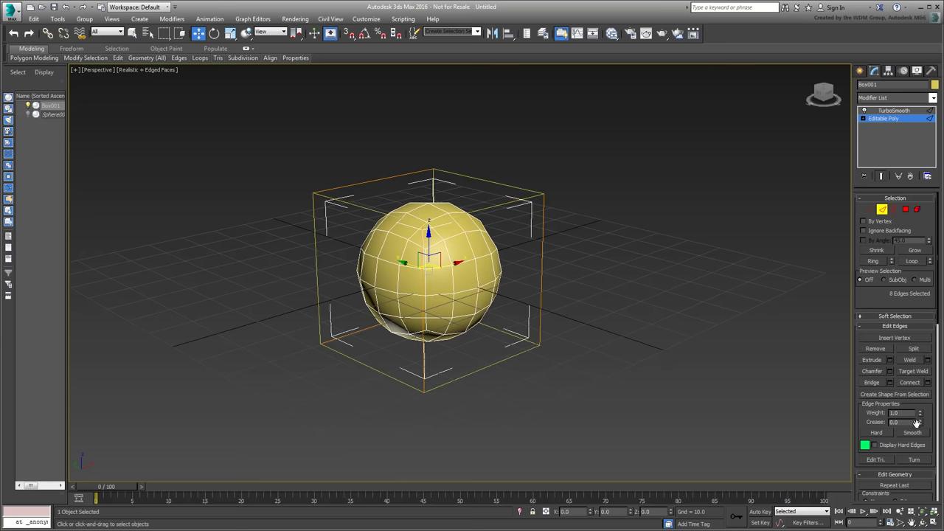
- Try out different crease values on the eight selected edges while viewing the smoothed ball from several sides
mouse_move(920, 424)
mouse_down()
mouse_move(918, 359)
mouse_move(920, 428)
mouse_up()
alt+middle_drag(675, 388, 704, 398)
mouse_move(920, 422)
mouse_down()
mouse_move(912, 365)
mouse_move(919, 425)
mouse_up()
alt+middle_drag(702, 371, 636, 356)
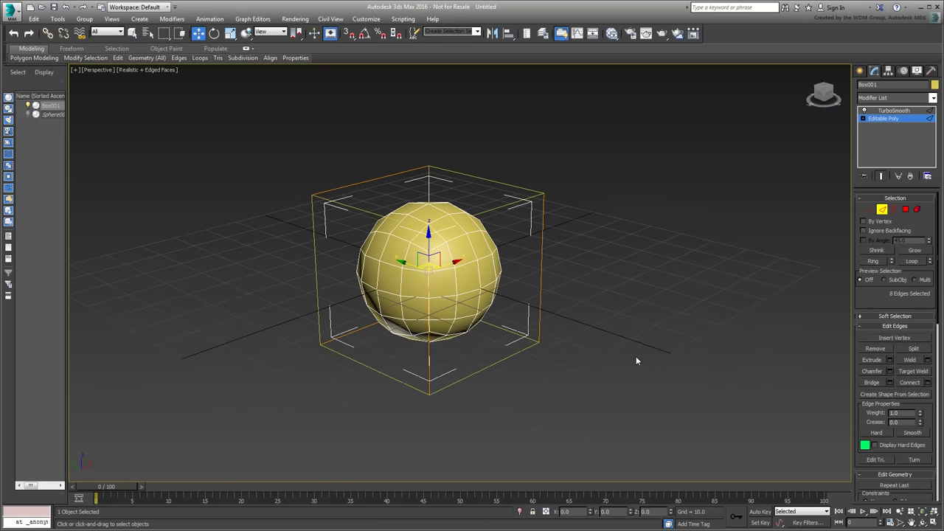
- Leave edge editing and add an MCG_ConformMesh modifier above TurboSmooth, using the hidden sphere as its surface
click(883, 210)
click(907, 110)
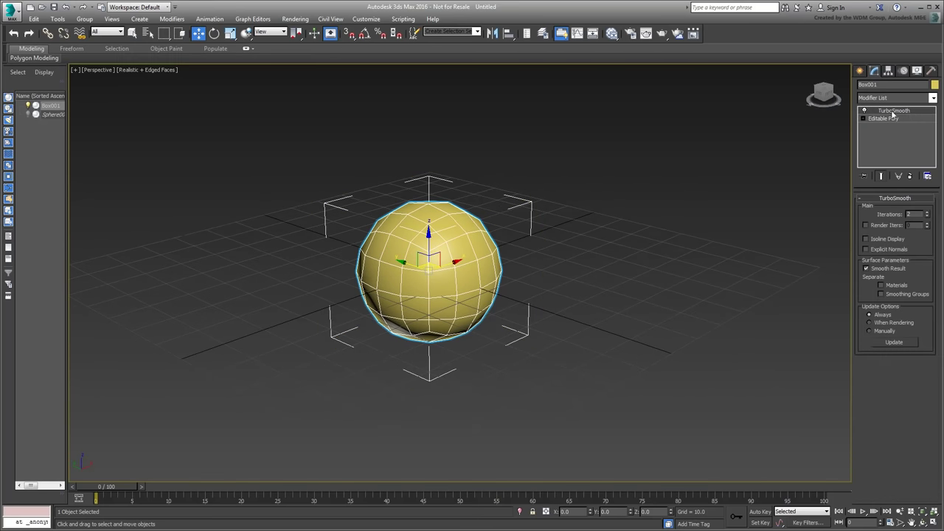
click(933, 98)
scroll(916, 253, down, 10)
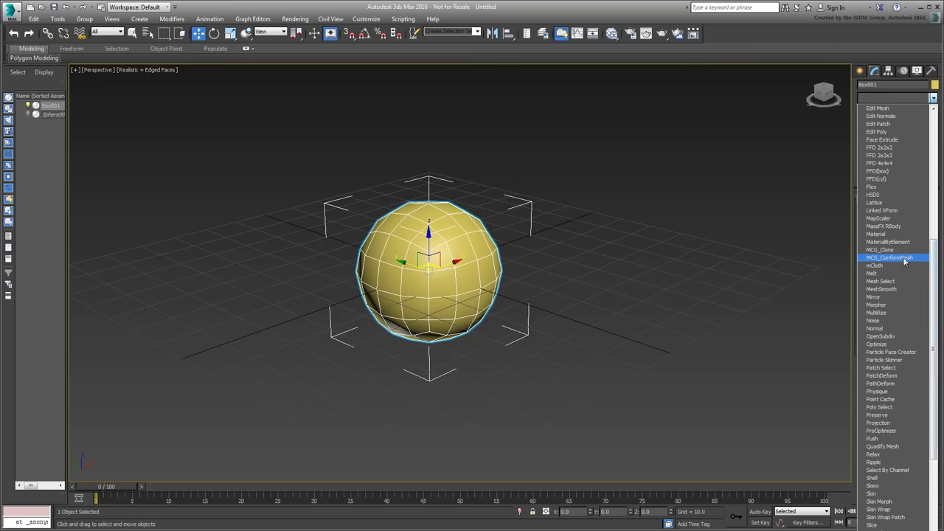
click(889, 258)
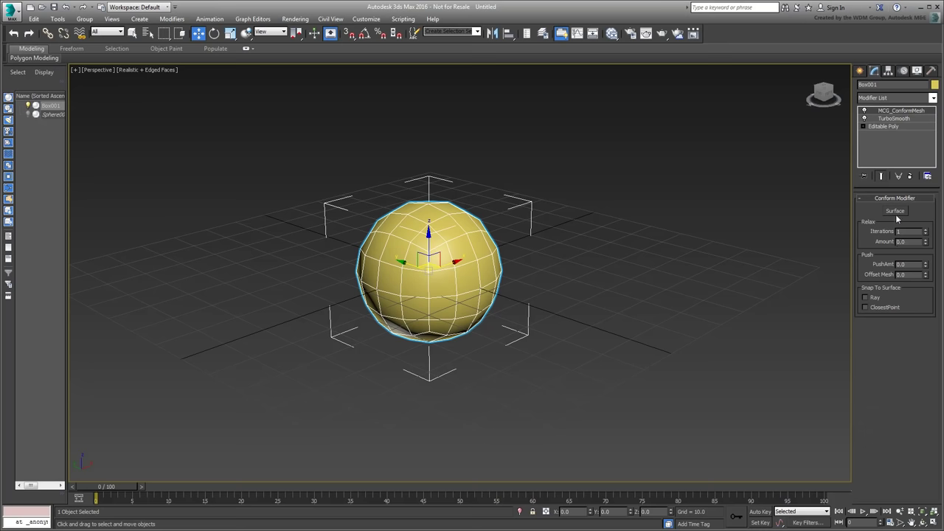
click(896, 212)
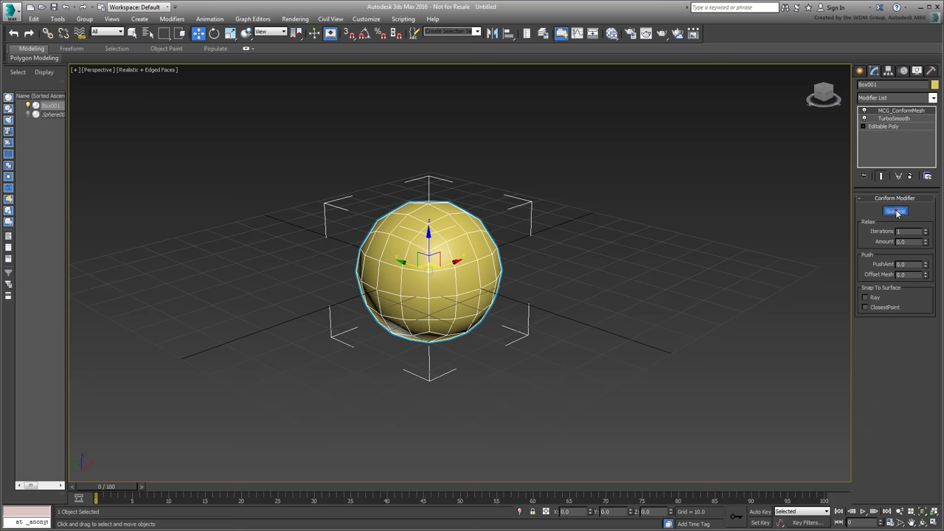
click(54, 115)
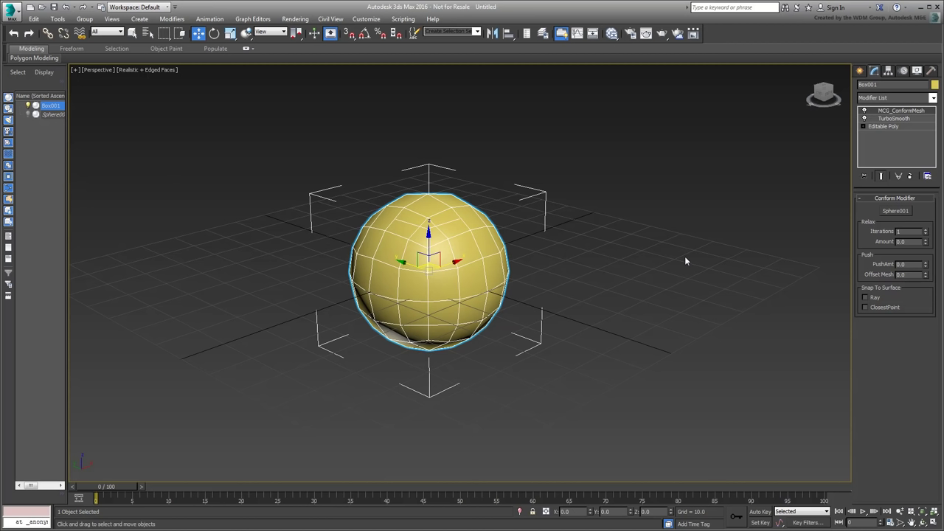
- Try out a different push amount on the MCG_ConformMesh modifier, then cancel the change
mouse_move(925, 264)
mouse_down()
mouse_move(931, 238)
mouse_move(933, 248)
mouse_up()
right_click(933, 248)
alt+middle_drag(635, 296, 641, 296)
middle_drag(588, 284, 615, 296)
- Set the crease of the eight selected Editable Poly edges to 1.0
click(900, 126)
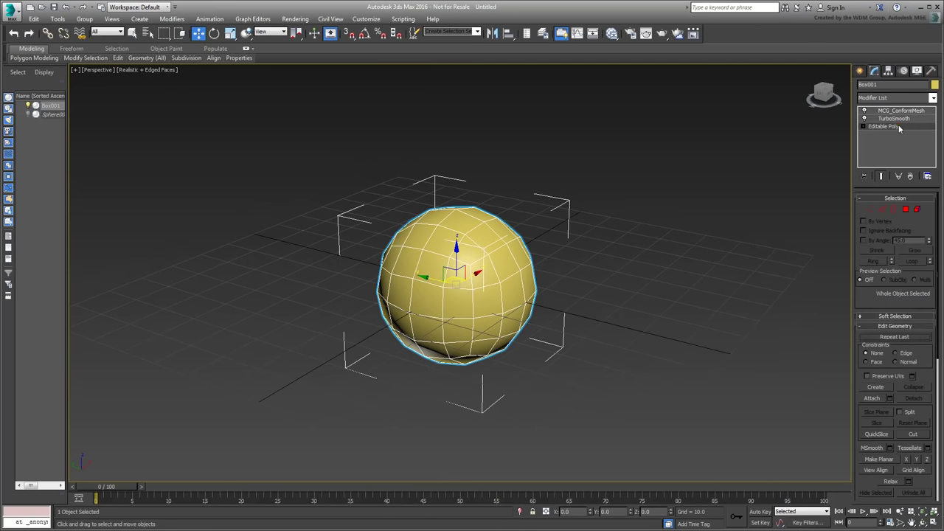
click(883, 208)
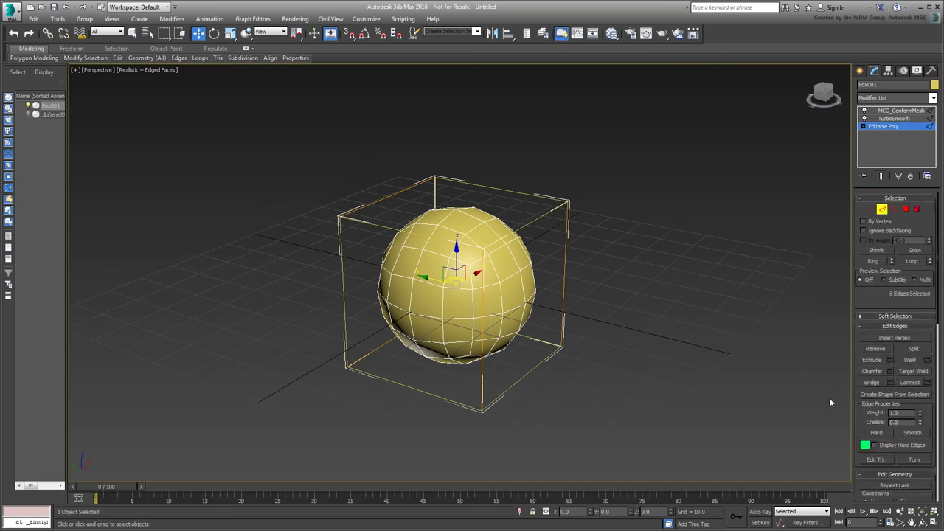
mouse_move(921, 424)
mouse_down()
mouse_move(912, 359)
mouse_move(922, 440)
mouse_up()
alt+middle_drag(649, 360, 670, 369)
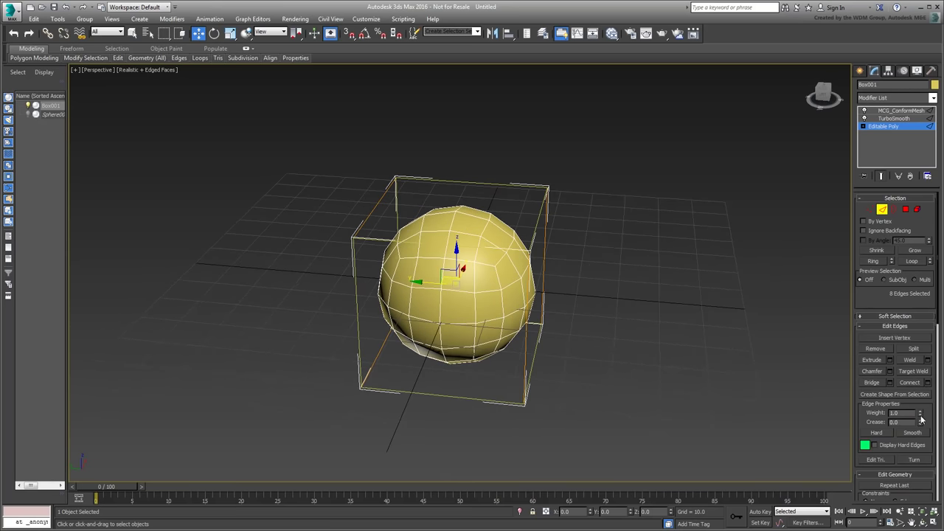
drag(921, 426, 914, 344)
mouse_move(568, 343)
alt+middle_down()
mouse_move(599, 310)
mouse_move(565, 314)
mouse_move(542, 344)
mouse_move(578, 325)
mouse_move(545, 337)
mouse_move(568, 336)
alt+middle_up()
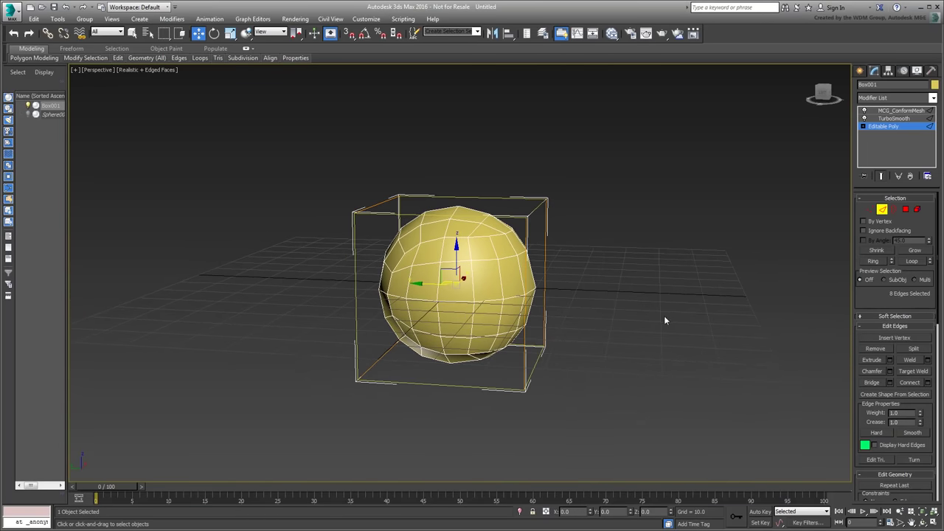
alt+middle_drag(651, 309, 642, 321)
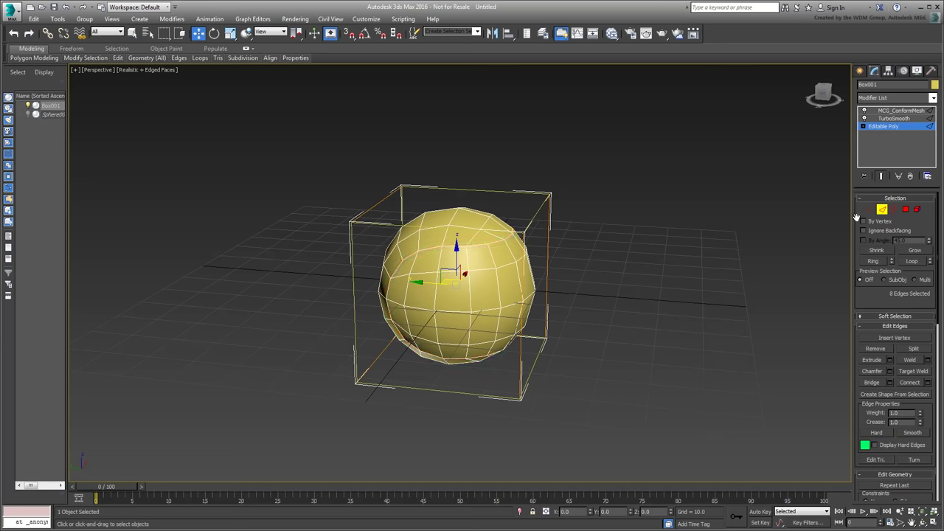
- Leave edge editing on Editable Poly and add an Edit Poly modifier above MCG_ConformMesh, set to edge level
click(882, 209)
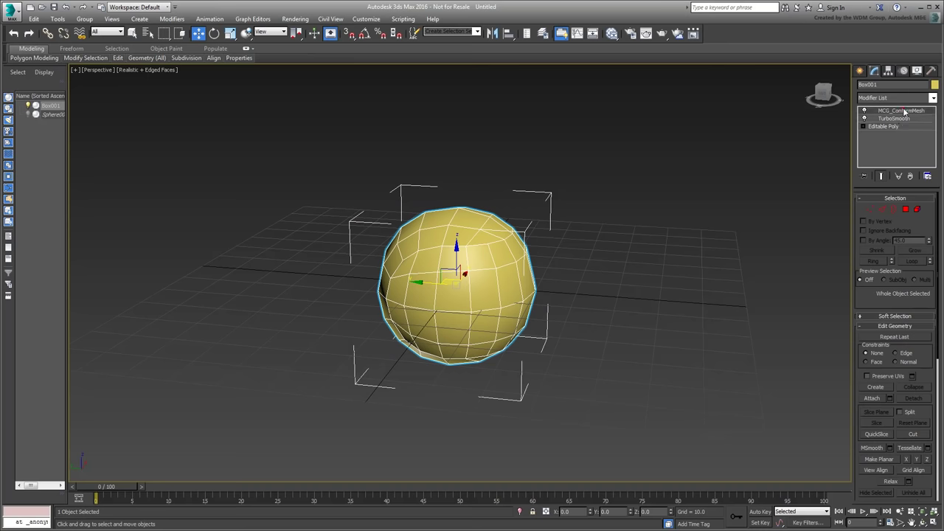
click(903, 110)
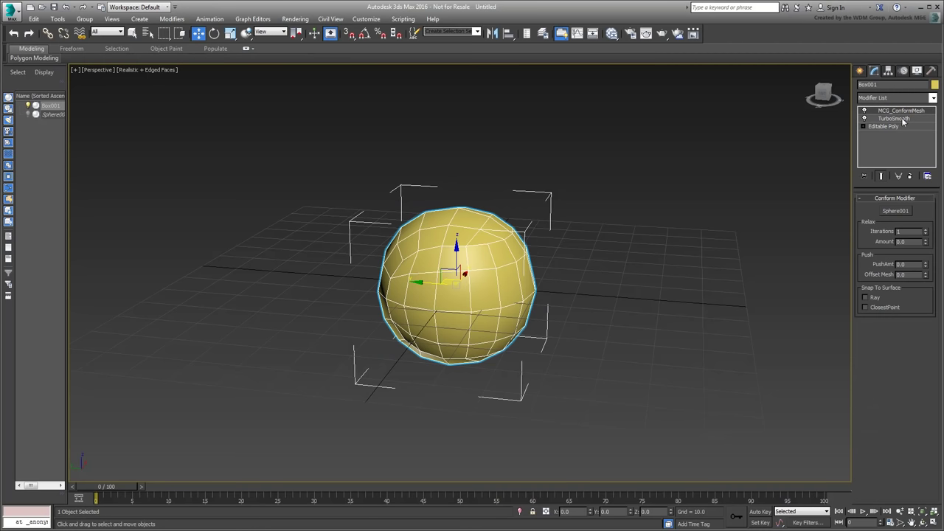
click(933, 98)
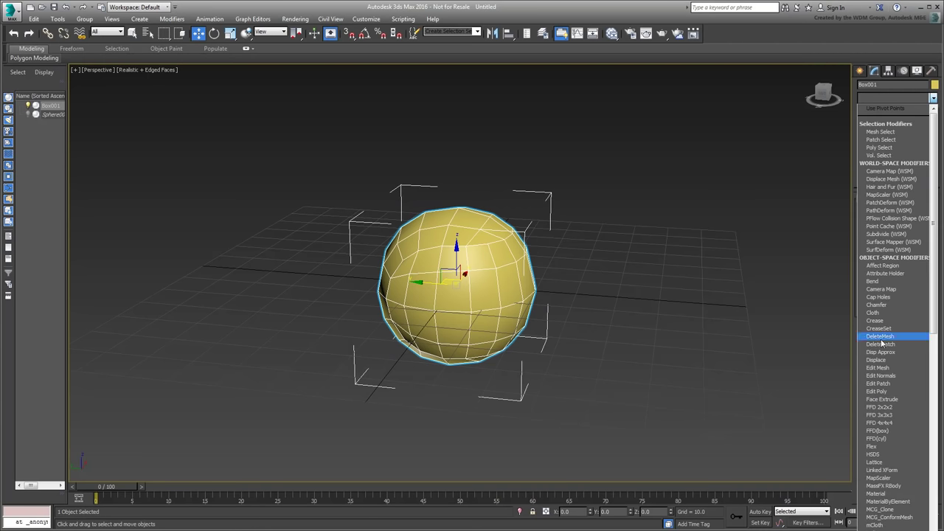
click(879, 391)
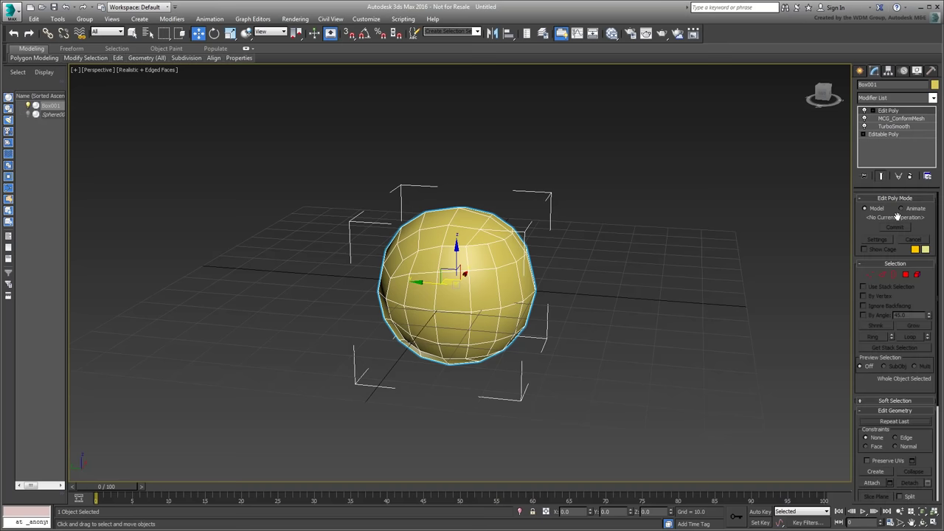
click(882, 275)
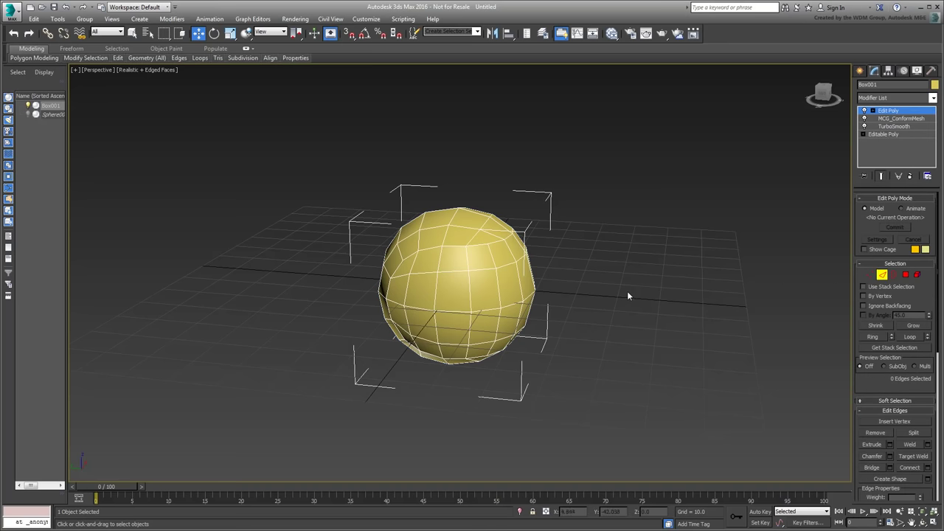
- Select an edge on the ball's upper seam, expand it into a loop, then add the next seam edge and loop again
click(436, 248)
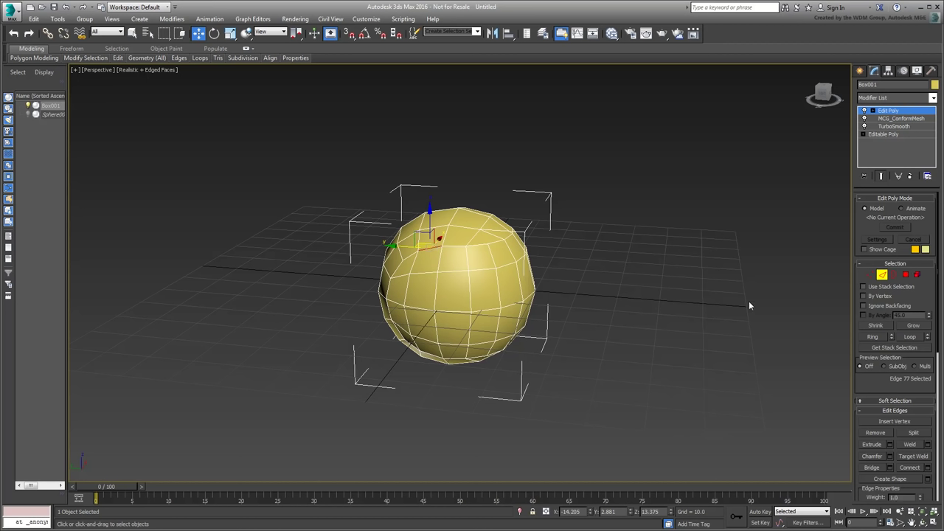
click(909, 337)
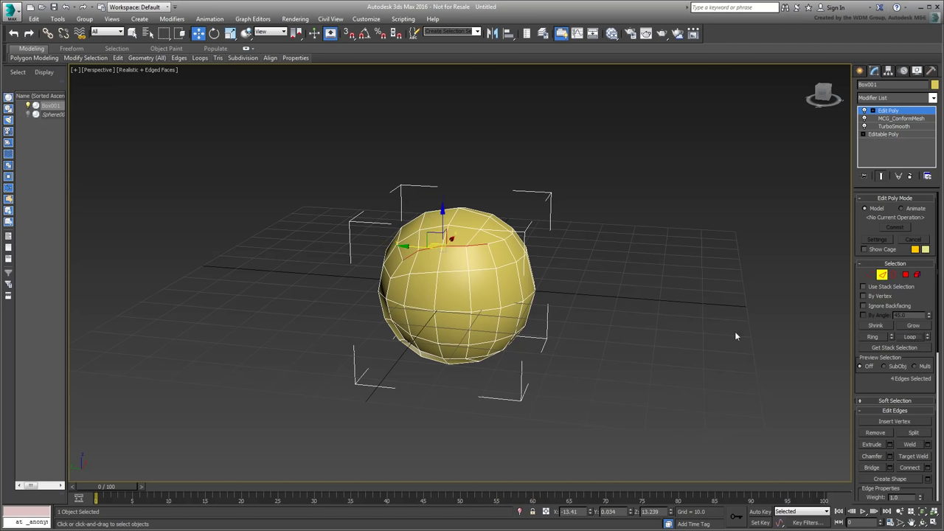
scroll(437, 261, up, 6)
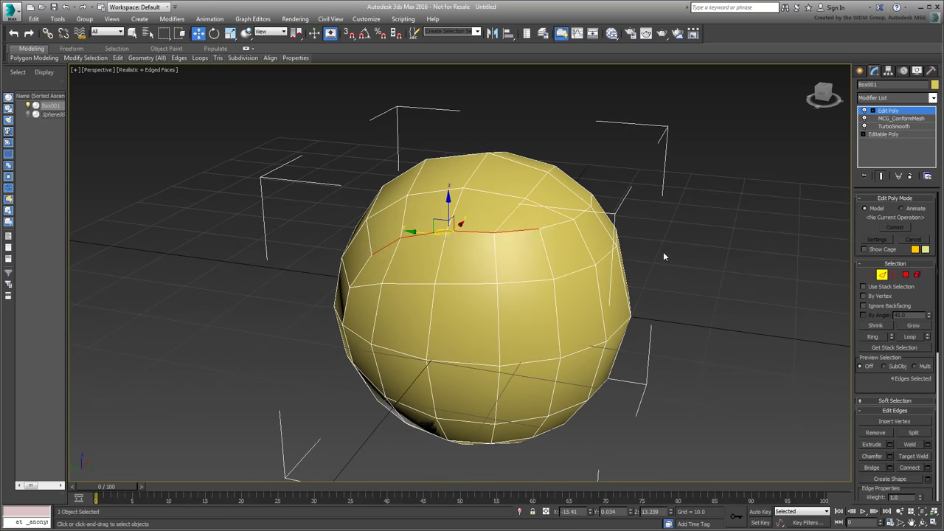
ctrl+click(558, 226)
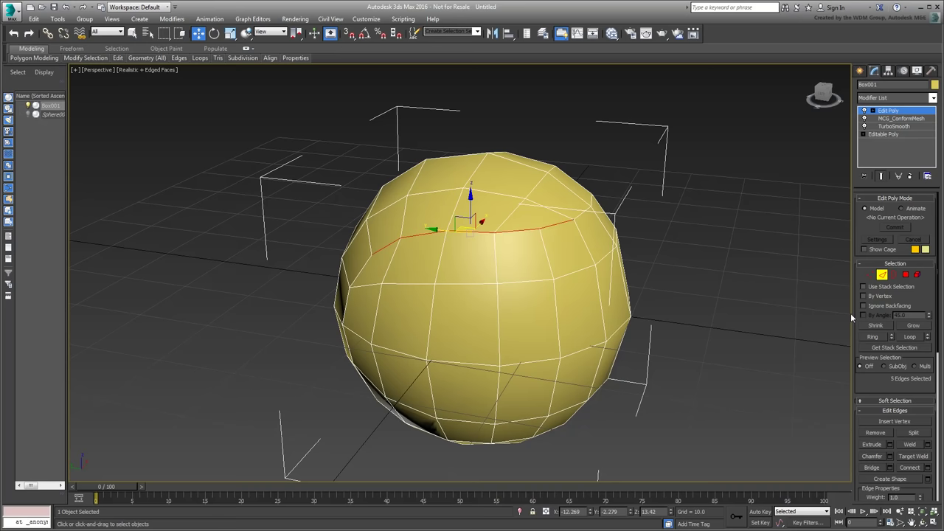
click(917, 339)
alt+middle_drag(660, 326, 496, 342)
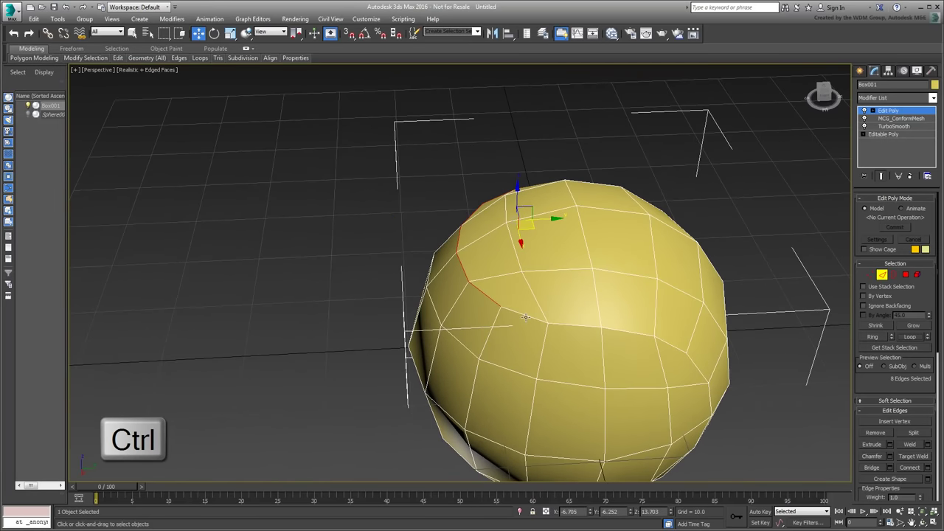
- Add the remaining edges of the seam all around the ball until the complete 32-edge seam is selected
ctrl+double_click(526, 316)
middle_drag(562, 360, 526, 274)
ctrl+click(641, 248)
alt+middle_drag(641, 248, 658, 339)
ctrl+click(655, 336)
ctrl+double_click(517, 349)
alt+middle_drag(516, 349, 583, 317)
ctrl+double_click(443, 313)
alt+middle_drag(442, 313, 500, 368)
ctrl+double_click(526, 245)
ctrl+double_click(500, 368)
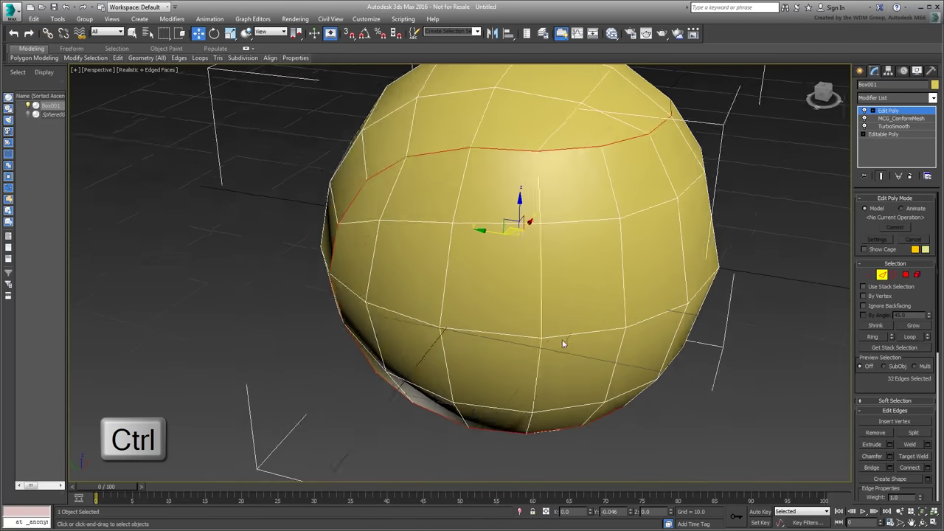
- Try chamfering the selected seam edges by 1.0 with one segment in Model mode, then undo the chamfer
scroll(559, 340, down, 5)
scroll(590, 310, up, 1)
alt+middle_drag(605, 310, 722, 330)
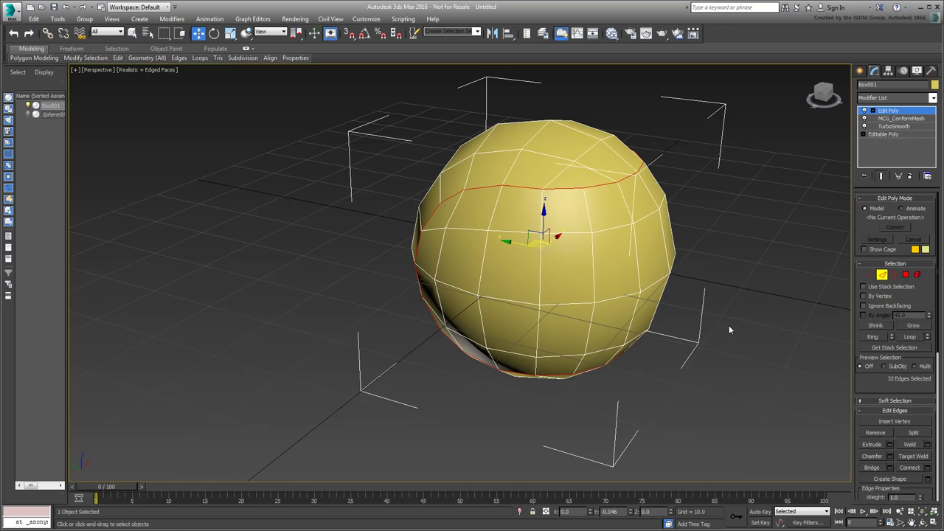
click(890, 456)
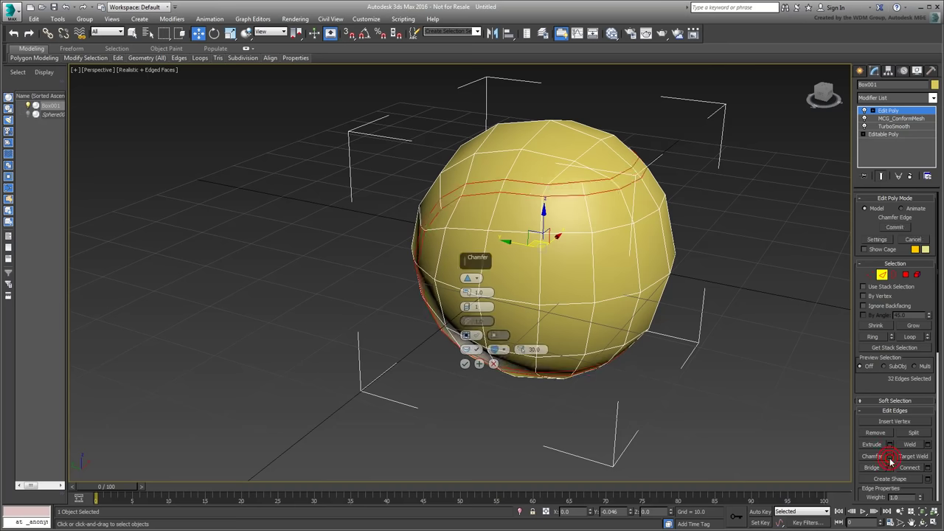
click(464, 364)
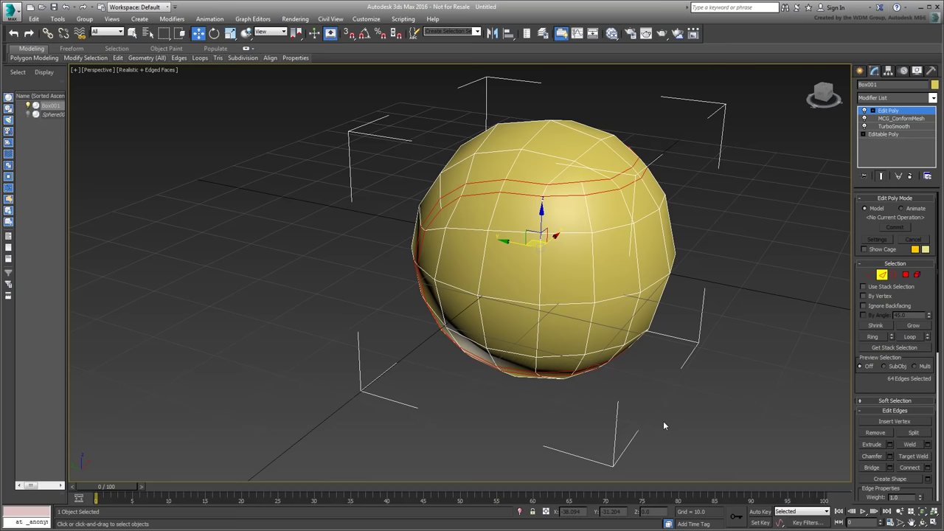
key(ctrl+z)
key(ctrl+z)
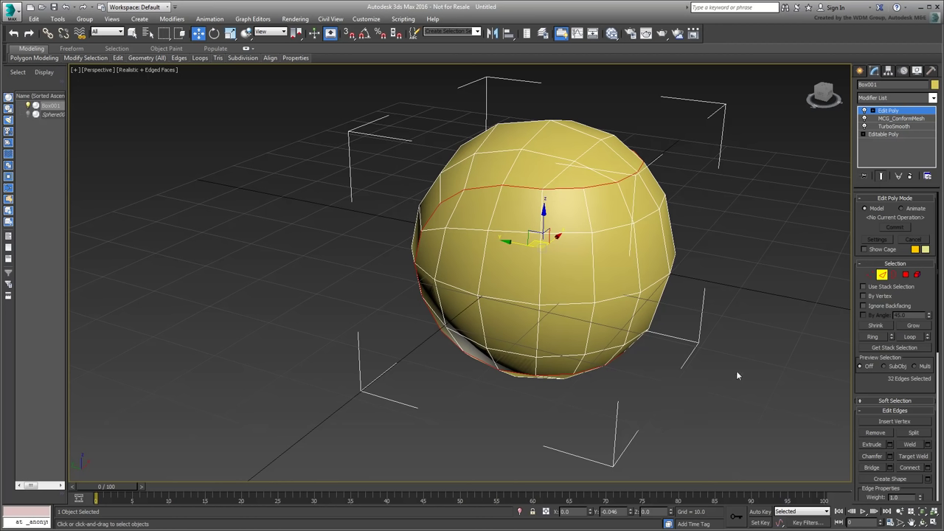
- Switch the Edit Poly modifier to Animate mode and chamfer the selected seam edges by 1.0 with one segment
click(900, 209)
click(890, 457)
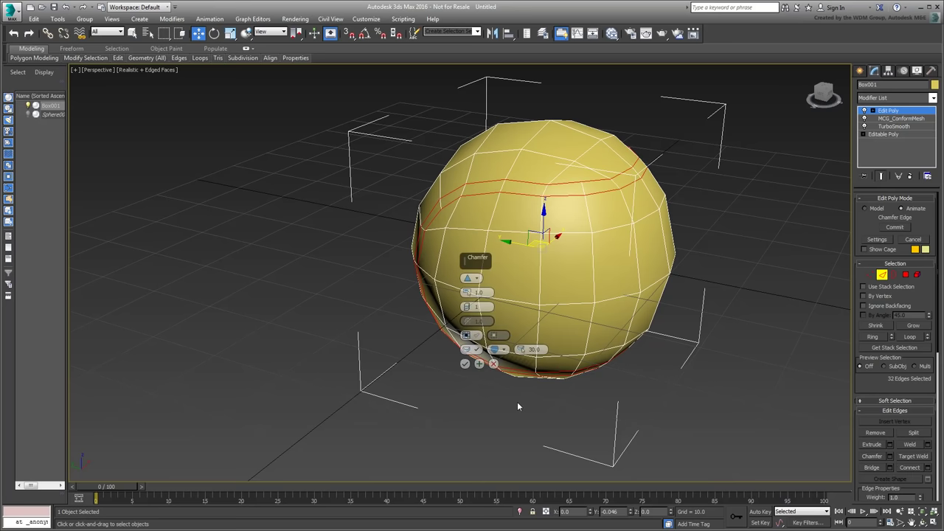
click(464, 364)
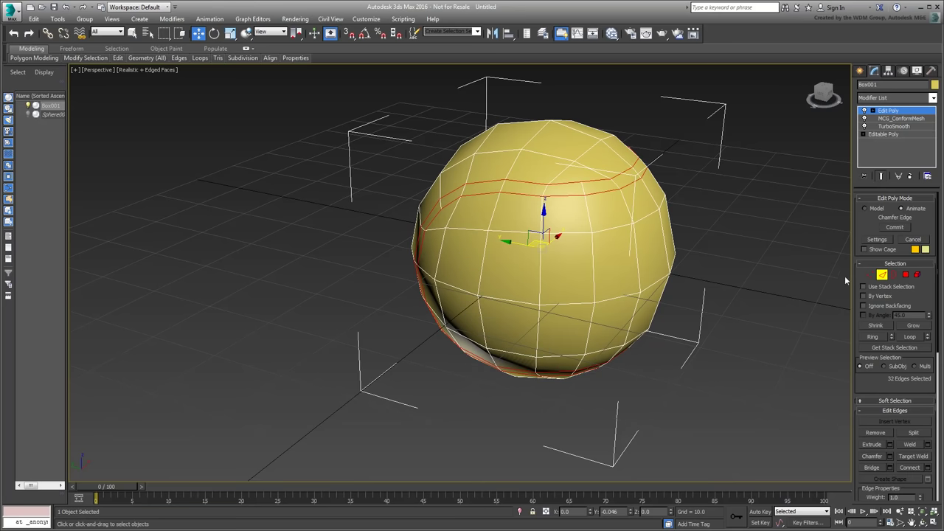
- Reopen the seam chamfer's settings twice to show that they are still editable, keeping the amount at 1.0
click(877, 239)
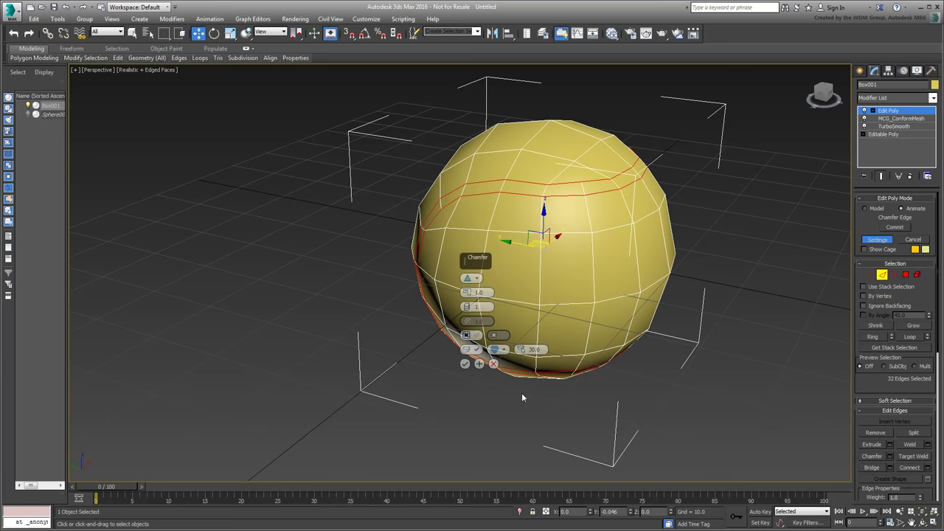
drag(467, 292, 467, 294)
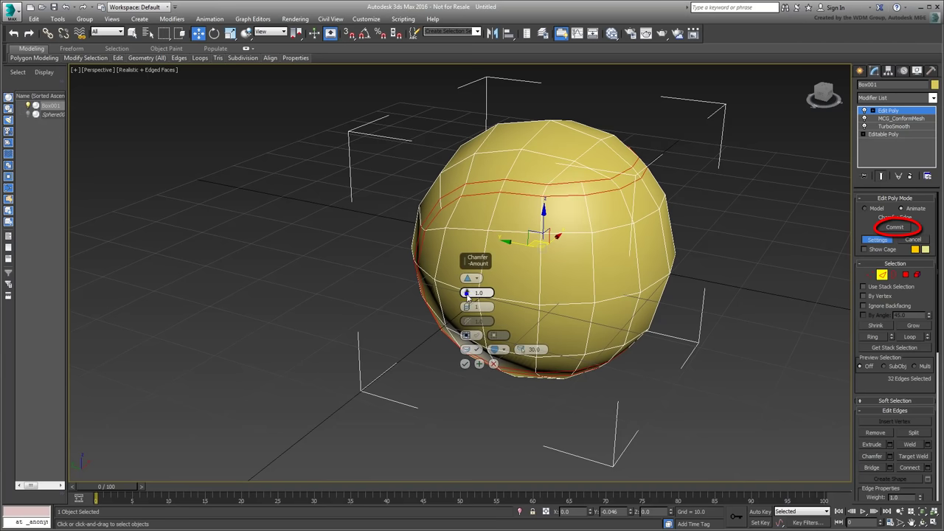
click(465, 364)
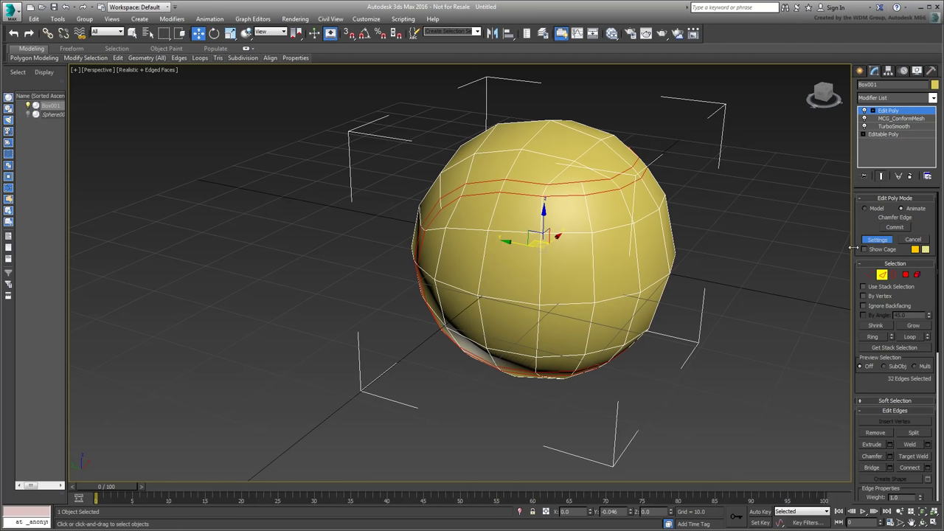
click(877, 240)
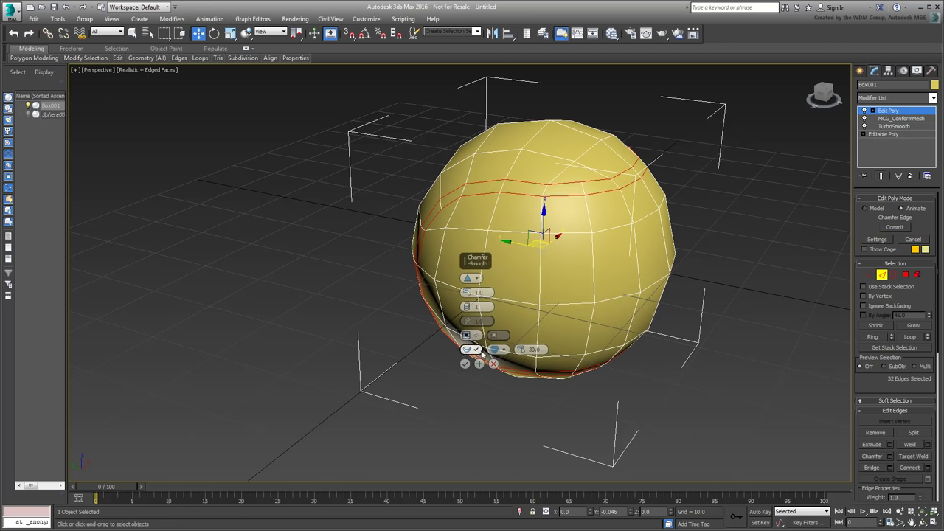
click(464, 364)
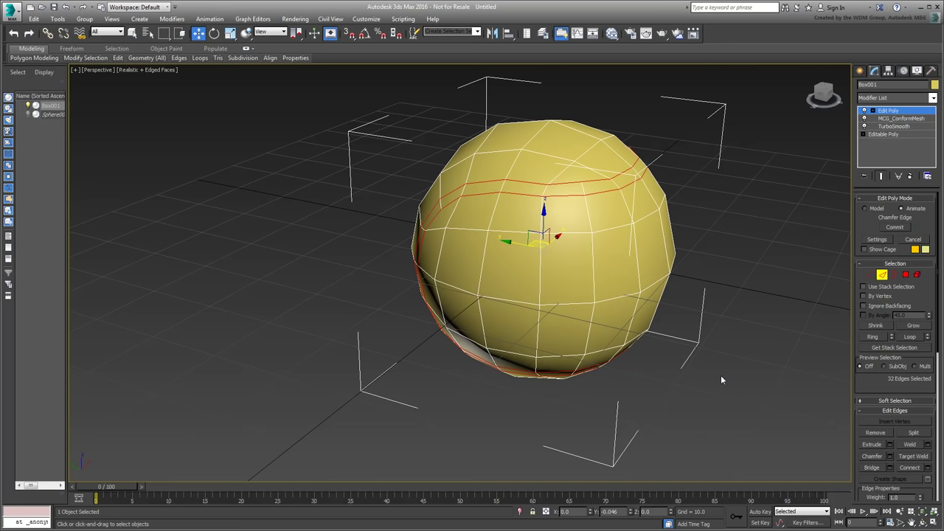
- Leave edge editing and rename the Edit Poly modifier to Edit Seam
click(882, 274)
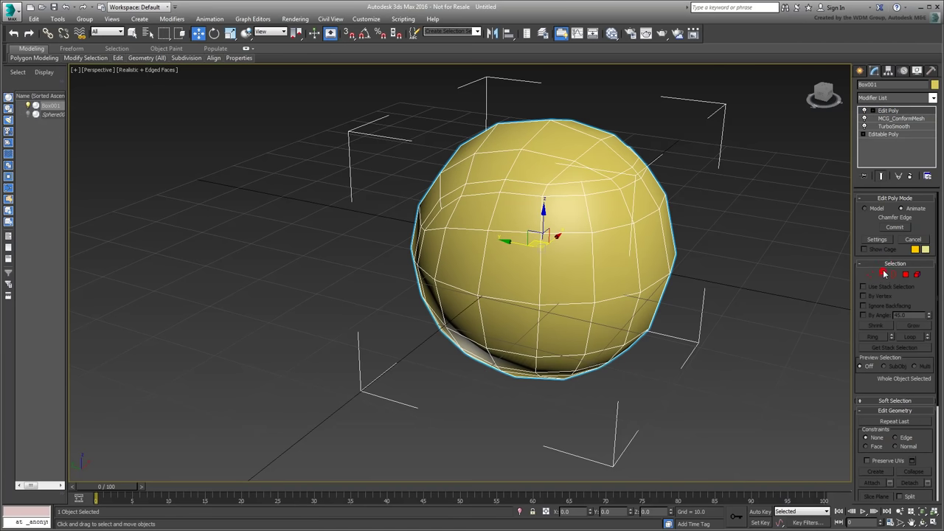
right_click(893, 110)
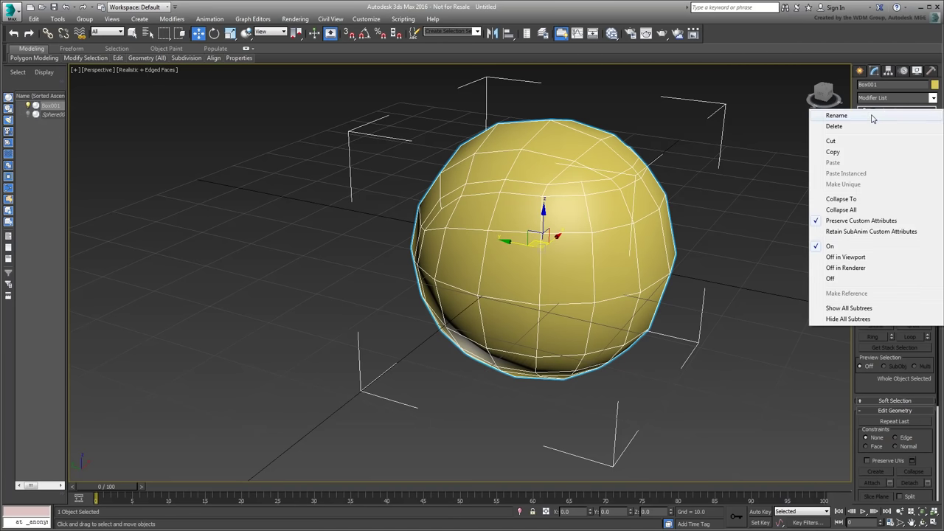
click(889, 112)
drag(914, 111, 890, 111)
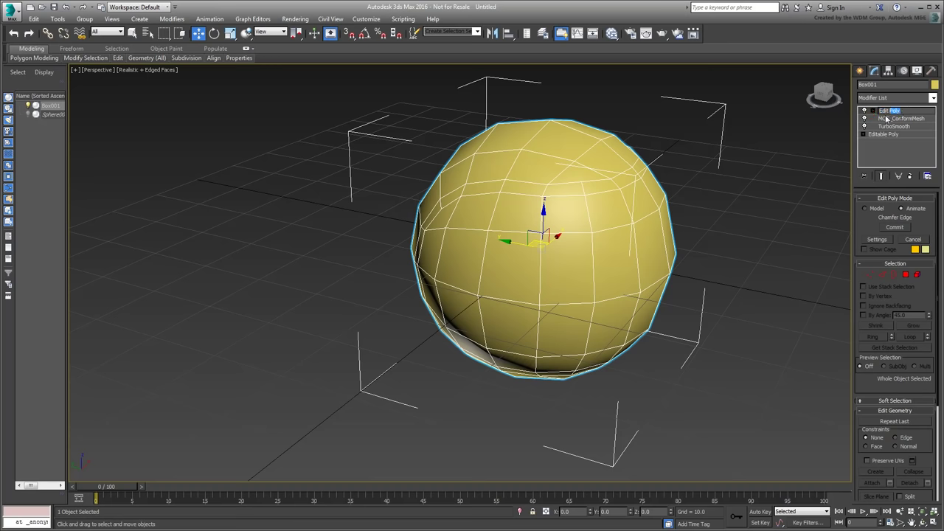
text(Seam)
key(Return)
- Add a second Edit Poly modifier above Edit Seam and set it to edge level
click(933, 98)
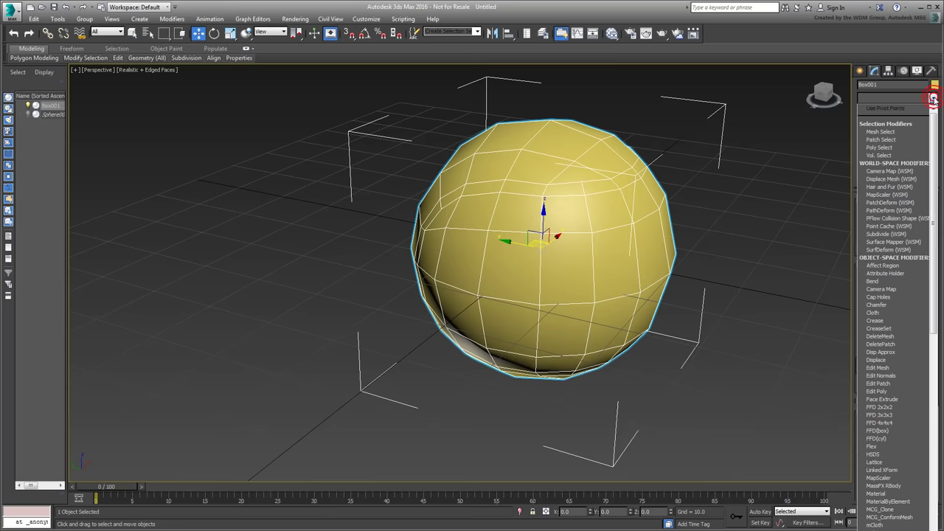
click(887, 391)
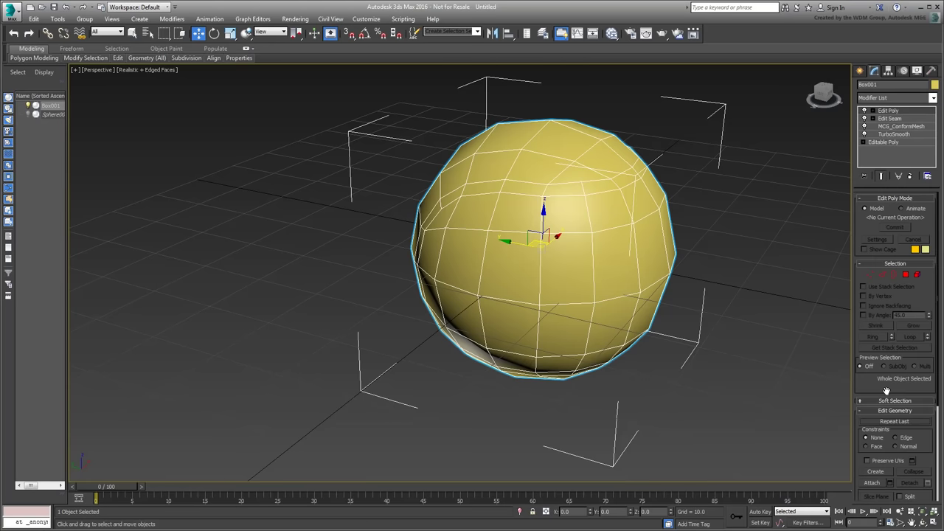
click(882, 274)
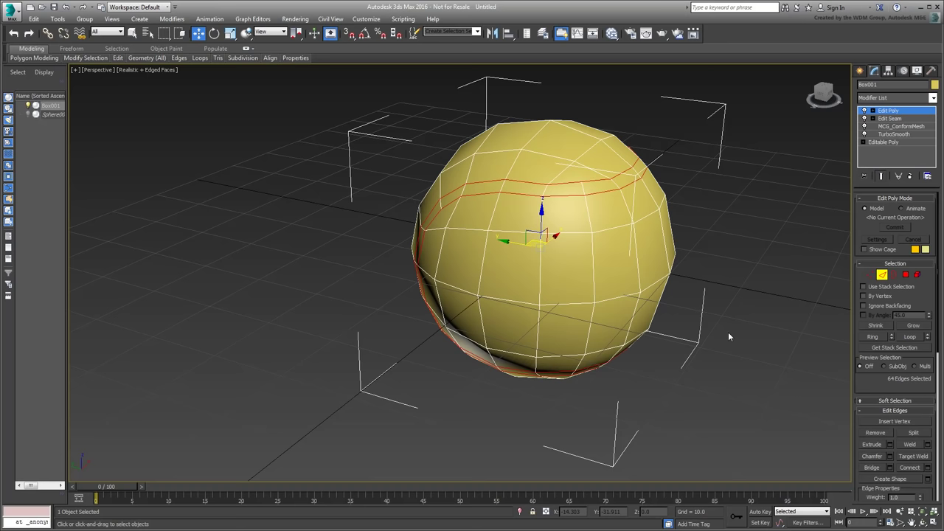
- Try selecting the ring of short edges across the seam strip from a single edge, then clear the selection
click(502, 184)
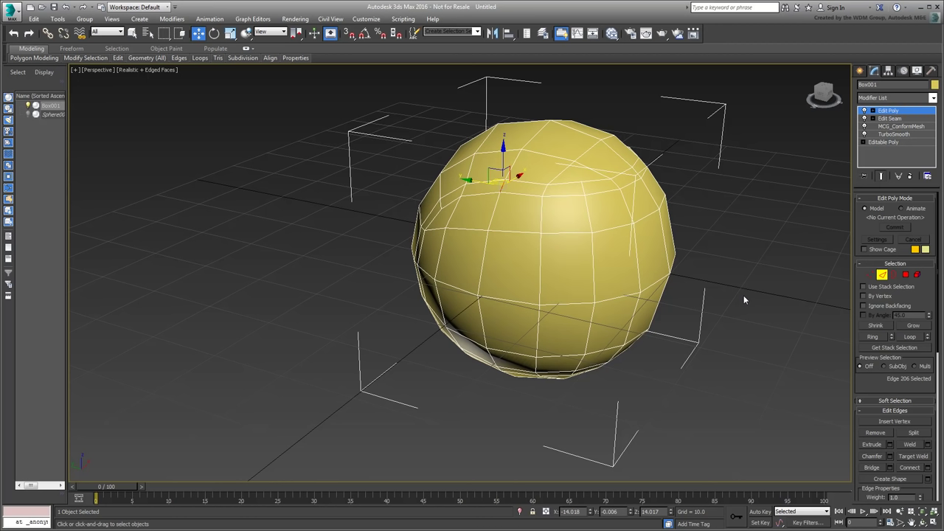
click(874, 337)
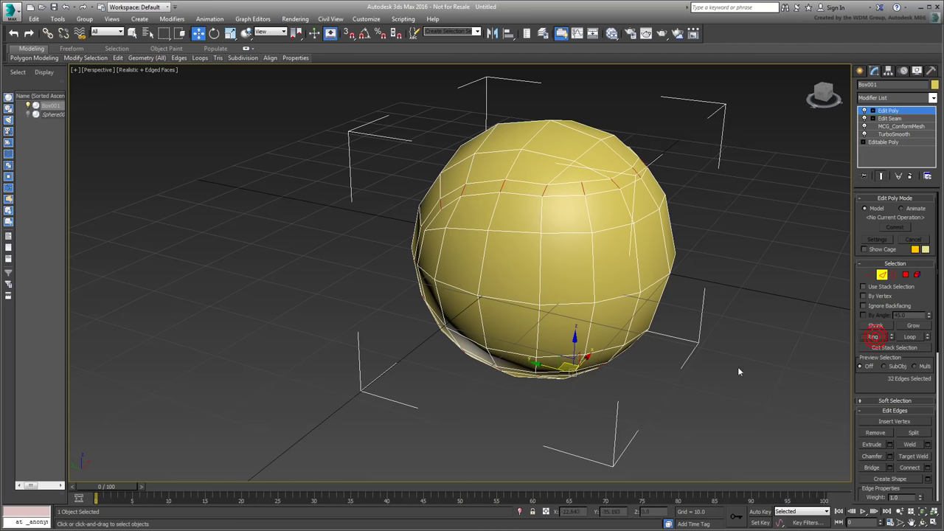
click(738, 371)
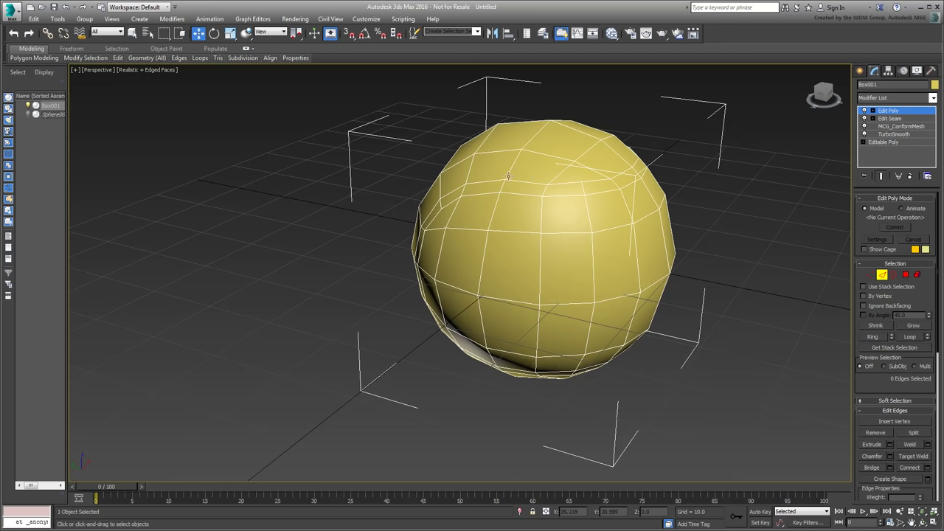
- Select the ring of short edges across the seam strip from two neighbouring edges and connect them with a new edge loop
click(503, 185)
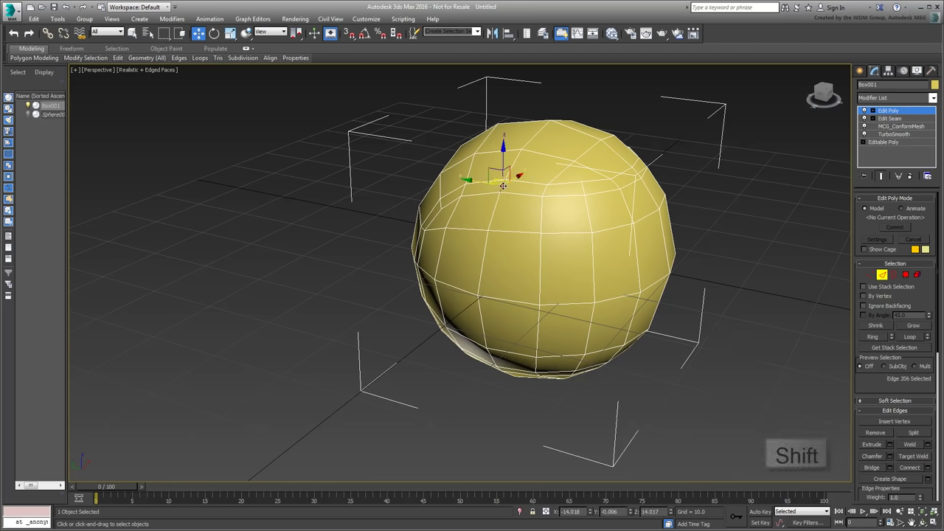
shift+click(545, 191)
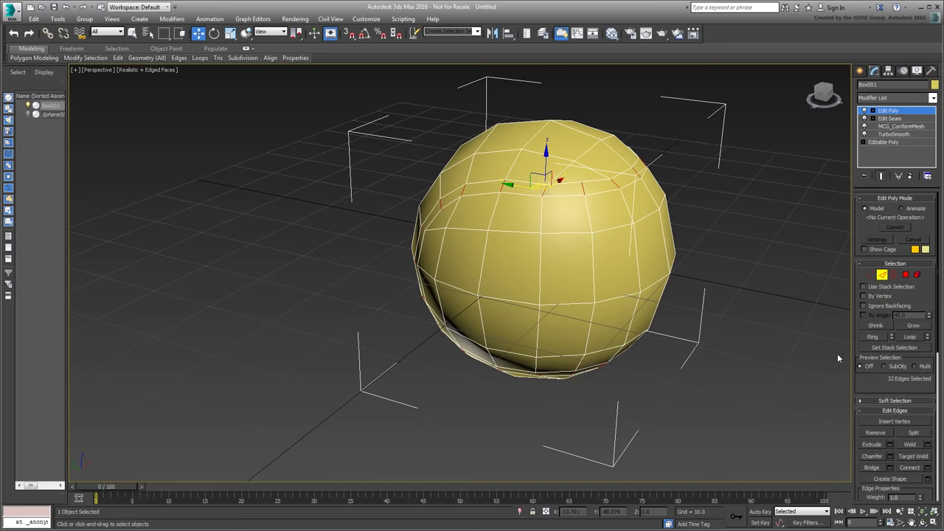
click(910, 467)
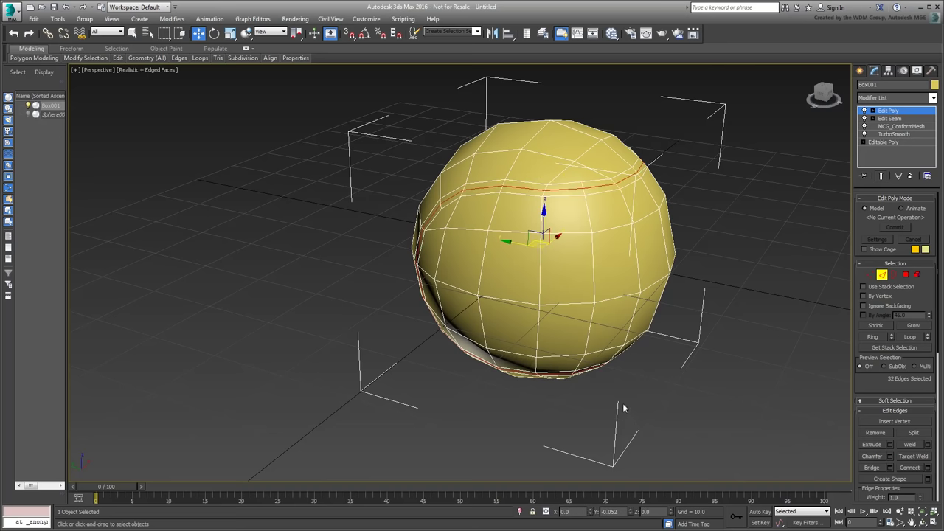
- Scale the new middle edge loop of the seam uniformly inward by a small amount and leave edge editing
right_click(557, 267)
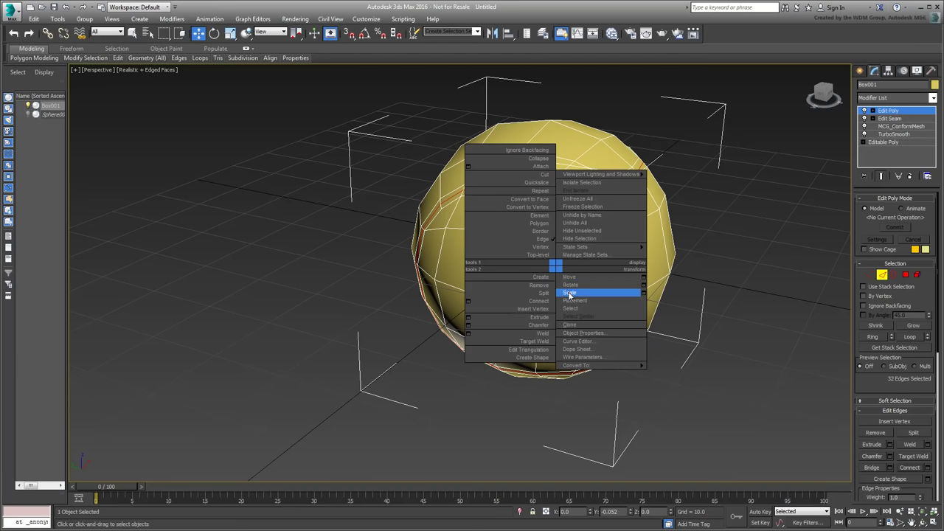
click(570, 293)
drag(548, 242, 549, 247)
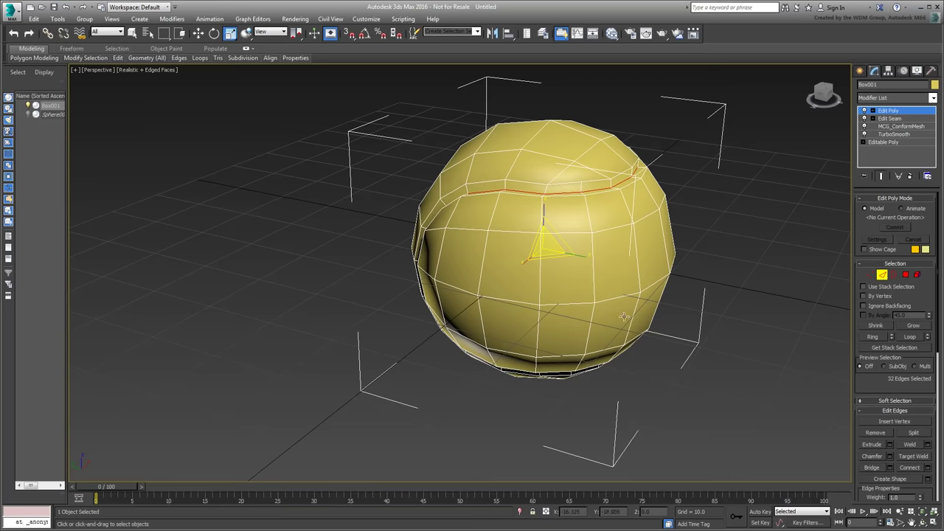
alt+middle_drag(624, 316, 598, 317)
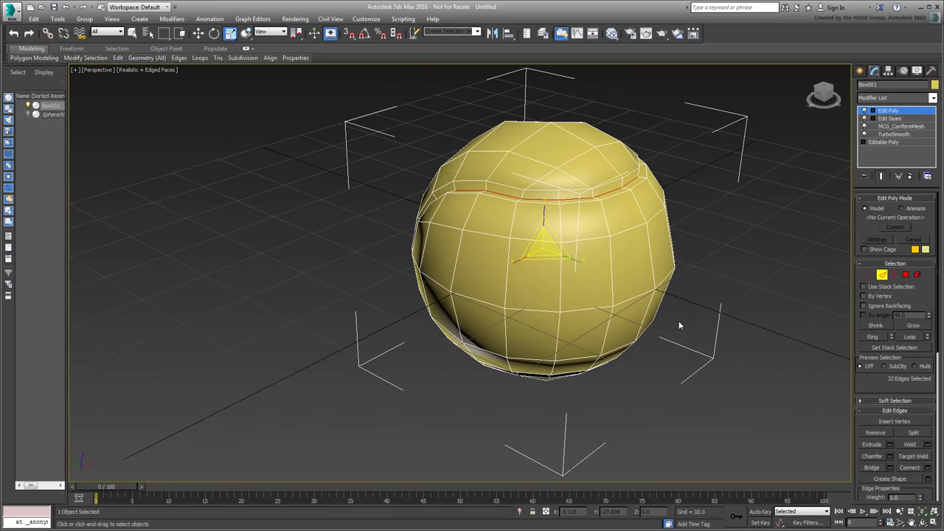
click(882, 274)
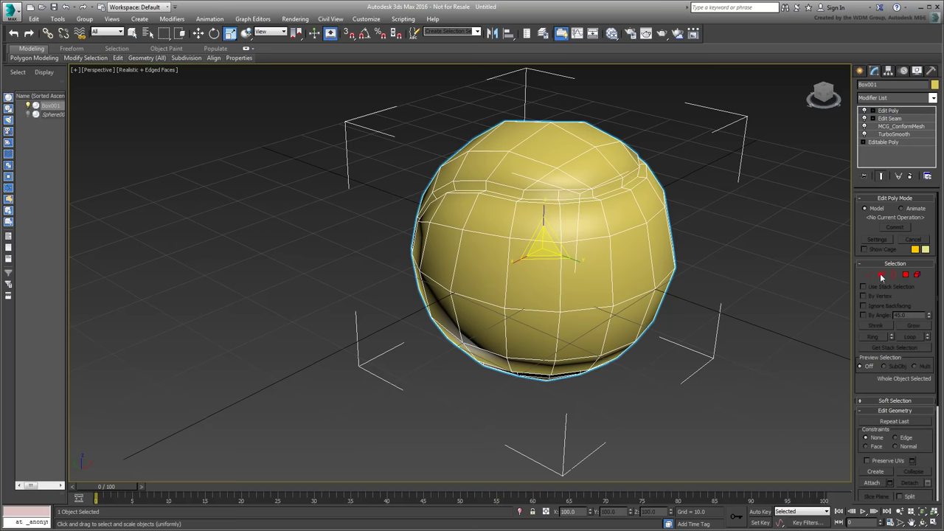
- Rename the topmost Edit Poly modifier to Edit Crease
right_click(897, 111)
click(878, 117)
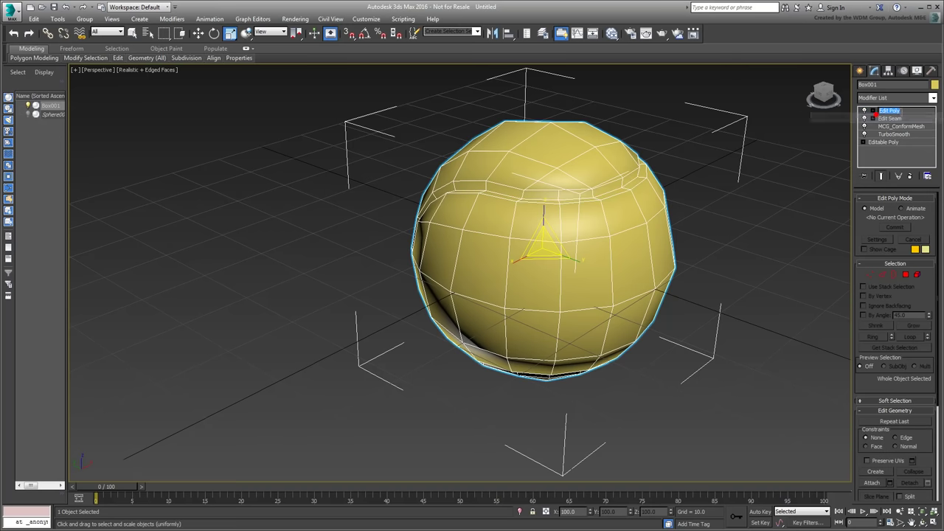
drag(901, 111, 891, 111)
text(Crease)
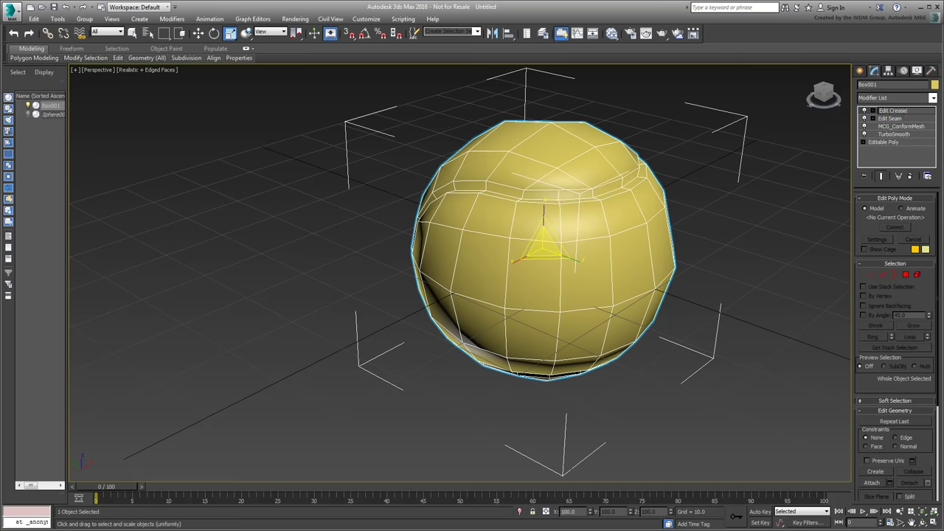
key(Return)
- Add a TurboSmooth modifier above Edit Crease and enable its Isoline Display
click(932, 99)
text(tu)
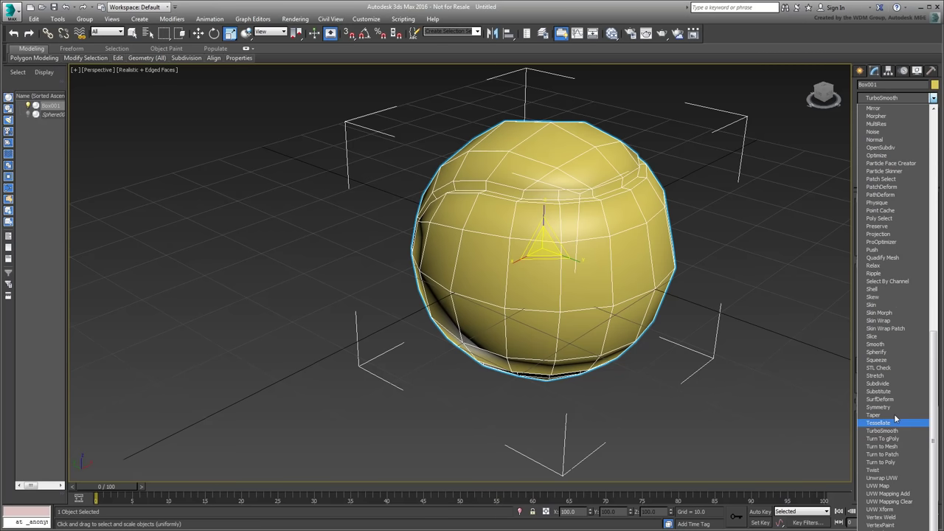
click(885, 432)
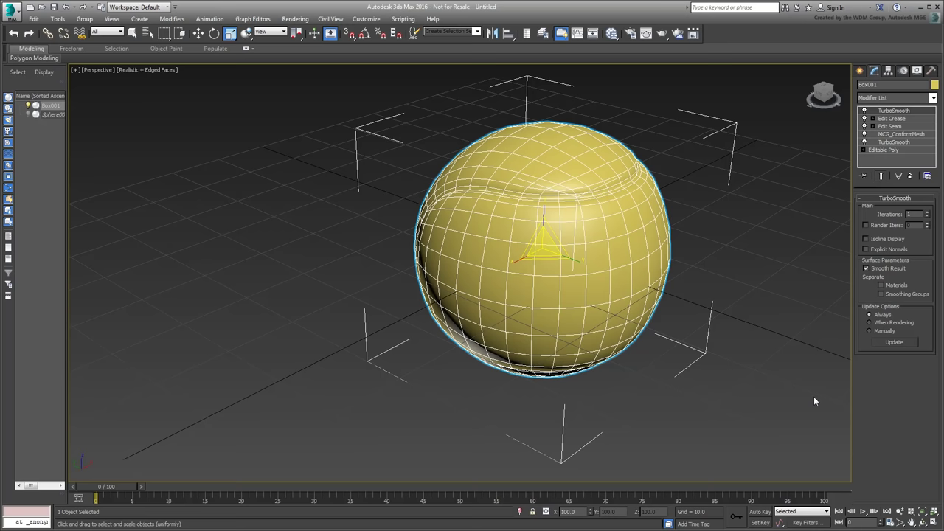
click(866, 239)
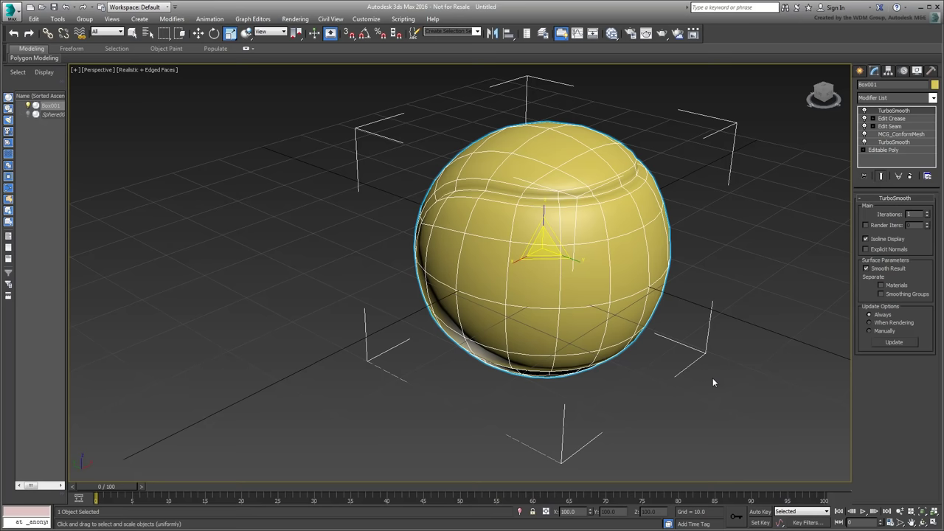
- Reopen the edge chamfer settings in the Edit Seam modifier and reduce the chamfer amount to about 0.374
alt+middle_drag(656, 286, 668, 272)
click(905, 128)
click(514, 299)
click(514, 298)
click(877, 240)
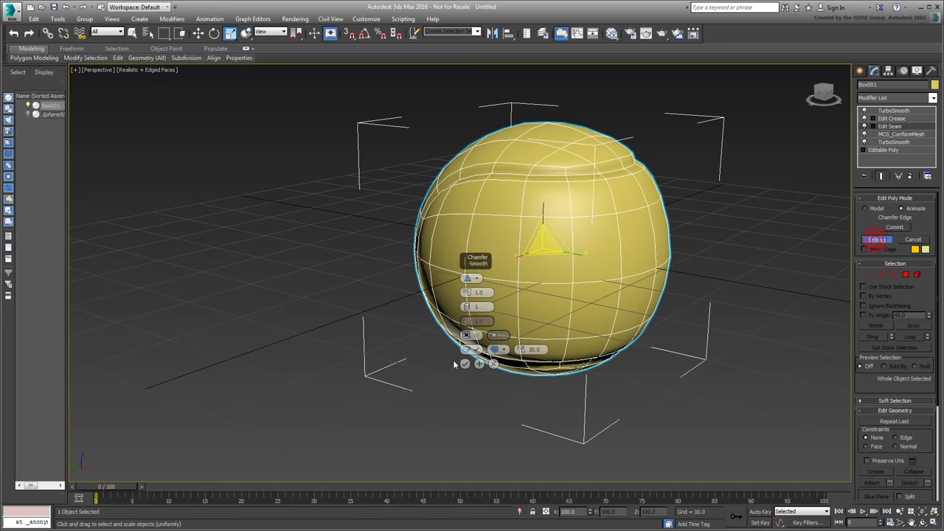
drag(466, 293, 467, 302)
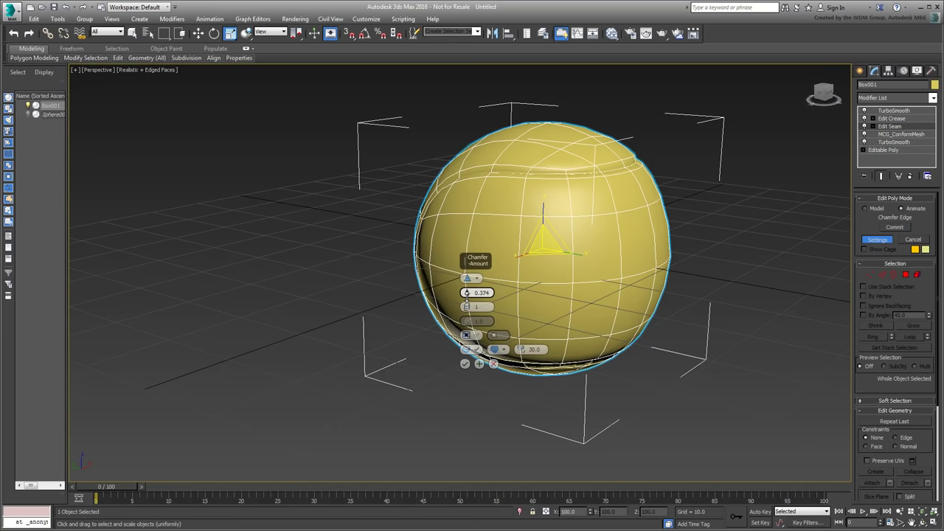
click(465, 363)
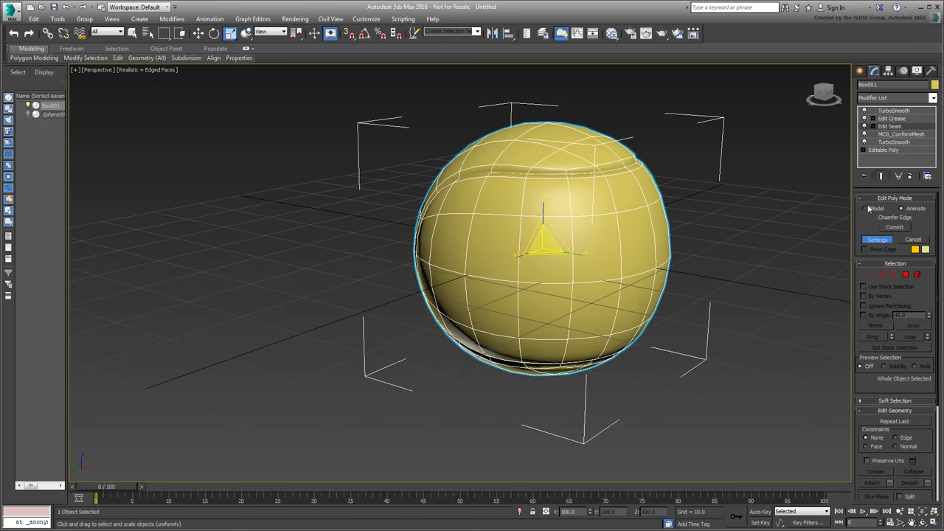
- Inspect the crease loop at the edge level of Edit Crease and return to the top TurboSmooth modifier
click(911, 120)
click(882, 274)
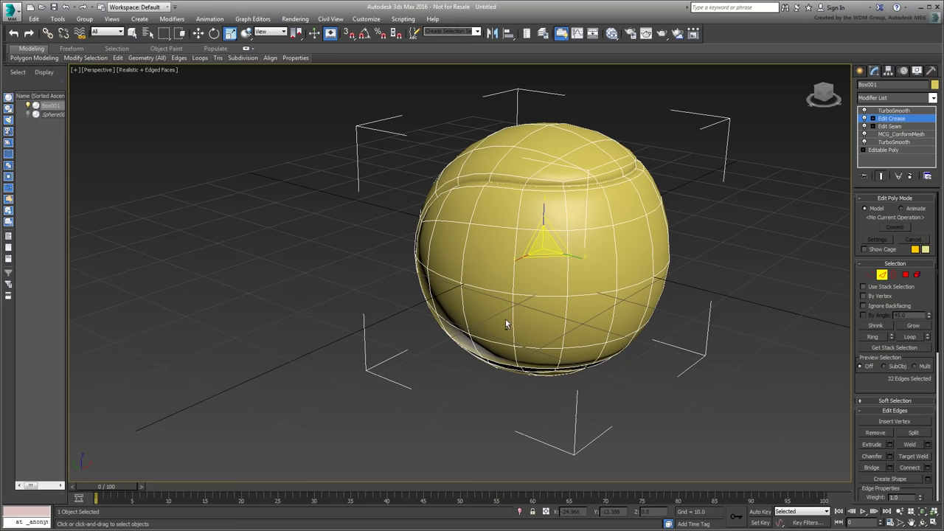
alt+middle_drag(506, 320, 500, 317)
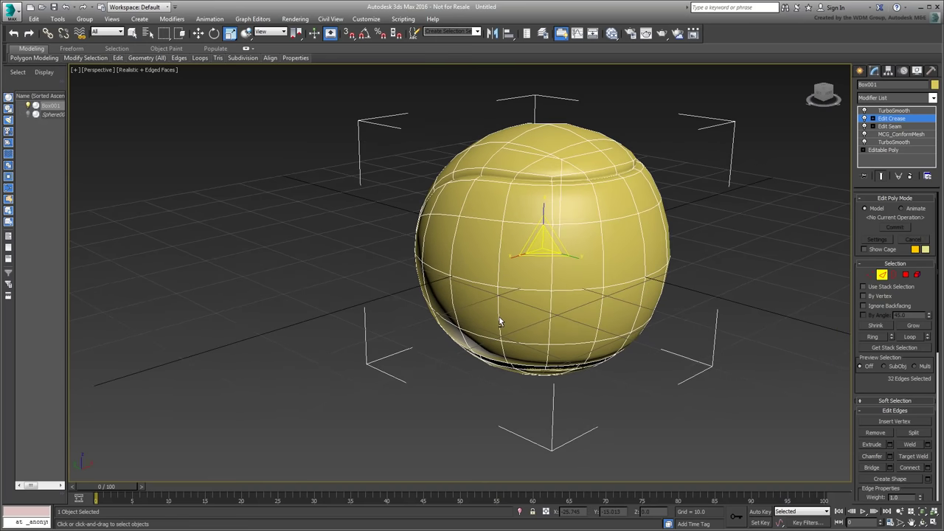
click(882, 274)
click(894, 110)
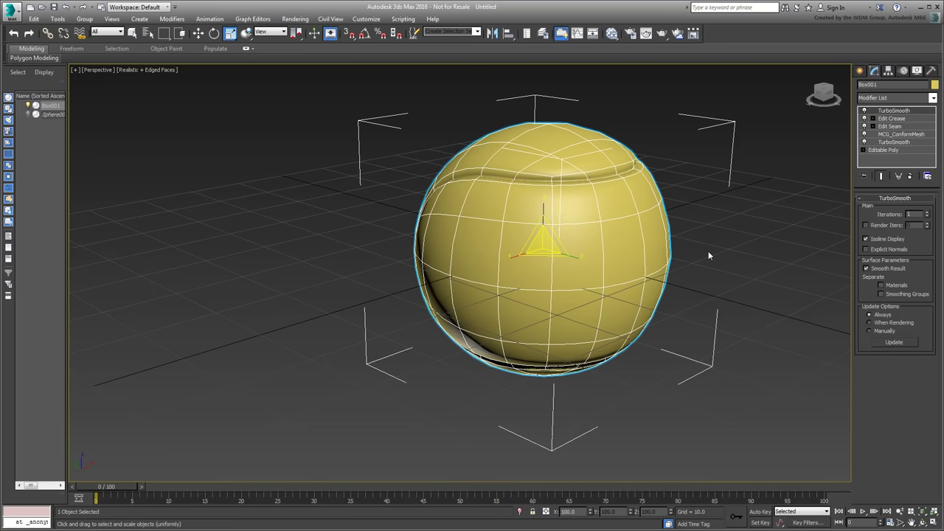
- Turn off the top TurboSmooth and create a smooth shape named Stitch Loop from the crease edges selected in Edit Crease
click(864, 110)
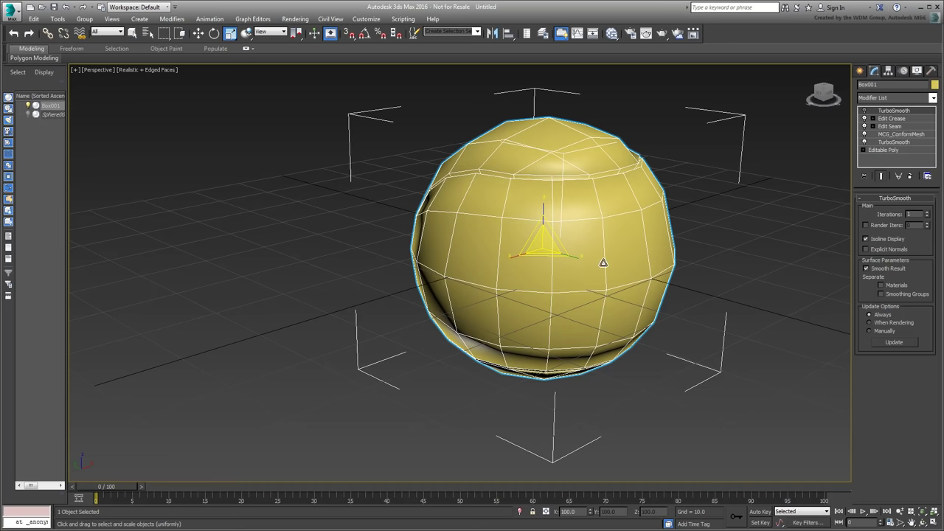
click(886, 149)
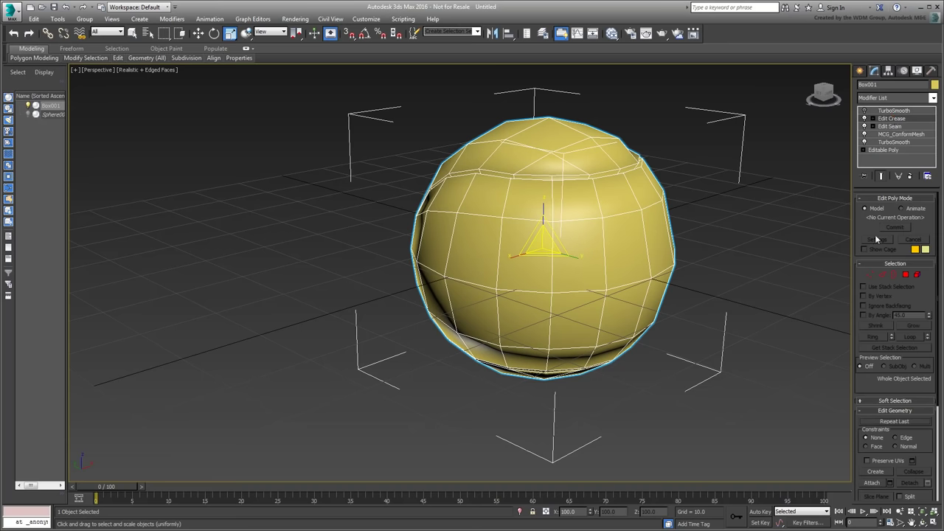
click(884, 274)
alt+middle_drag(640, 306, 606, 285)
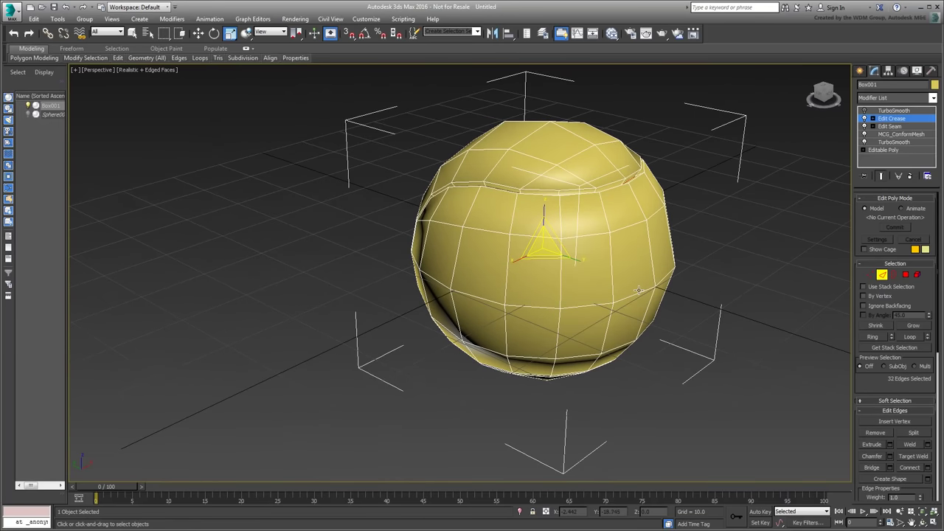
click(929, 481)
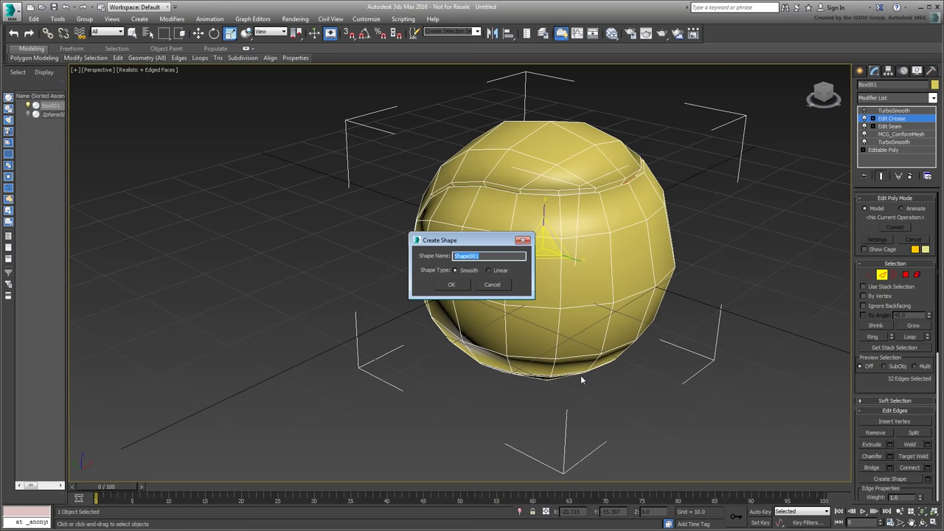
text(Stitch Loop)
click(452, 285)
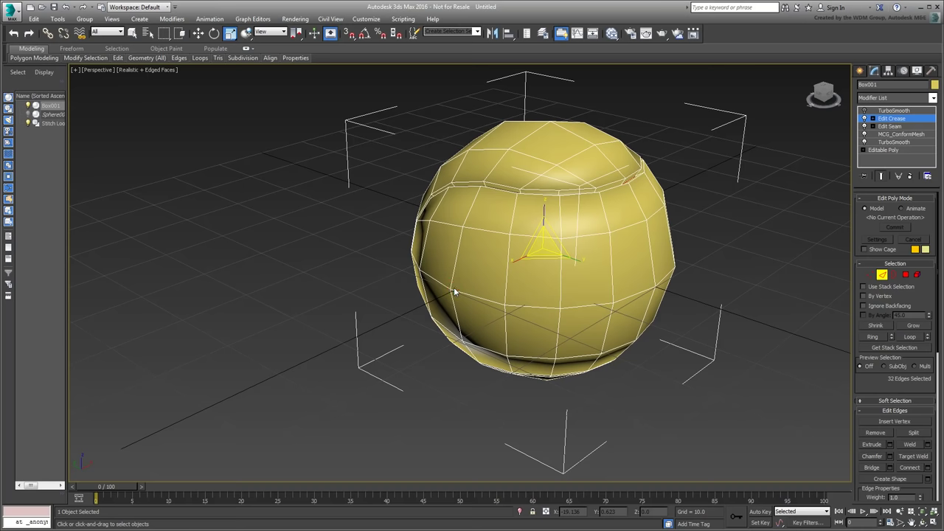
- Turn the top TurboSmooth back on after edge editing, and hide Box001
click(884, 275)
click(864, 111)
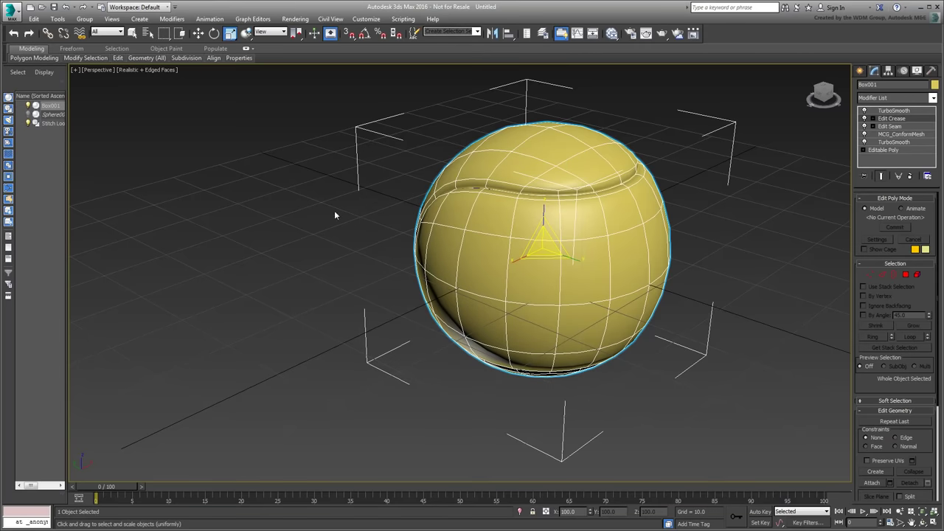
click(27, 106)
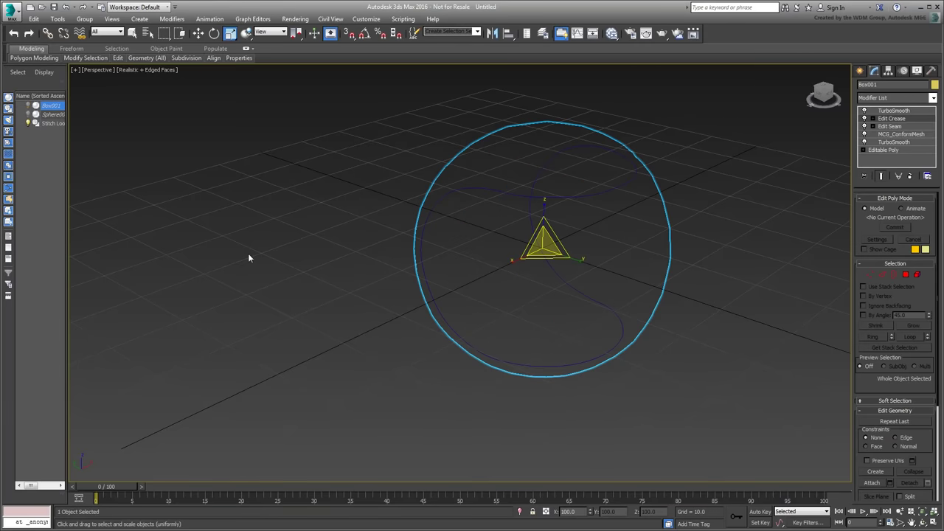
click(321, 299)
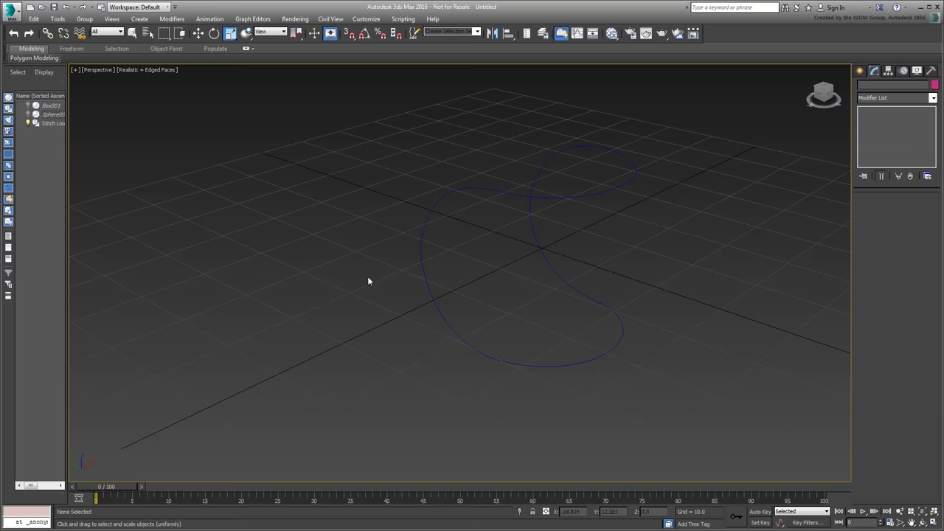
- Select the Stitch Loop spline and change its object colour to light blue
drag(618, 222, 577, 181)
click(935, 84)
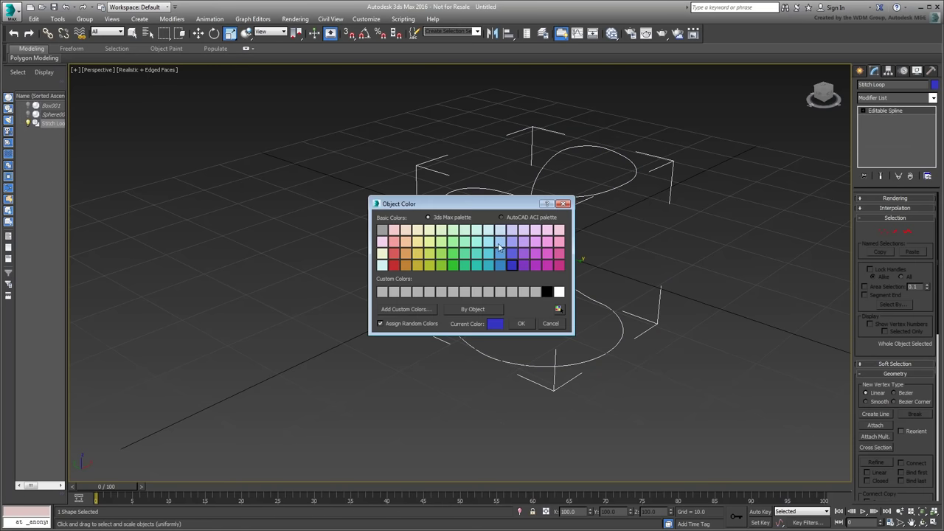
click(500, 246)
click(521, 326)
click(675, 312)
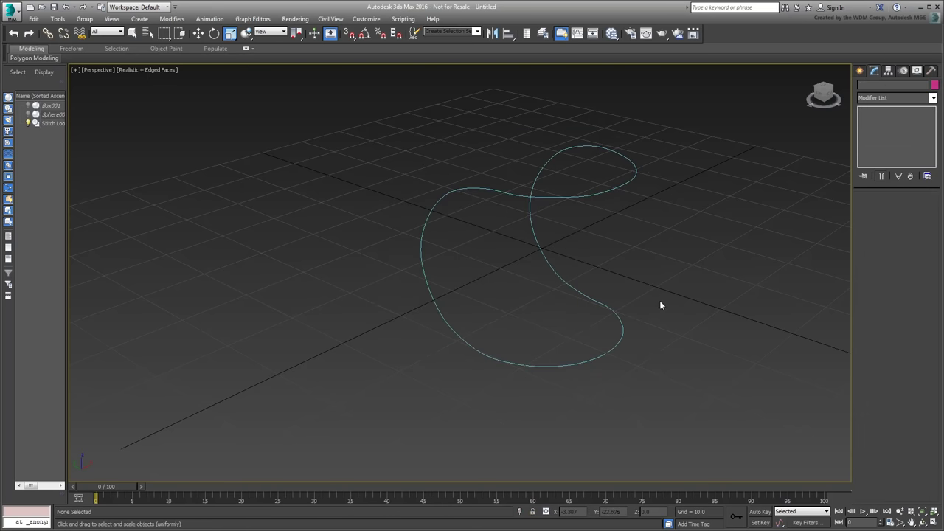
- Draw a small rectangle about 1.33 long and 1.52 wide across the loop's right-hand side in the Top view
key(alt+w)
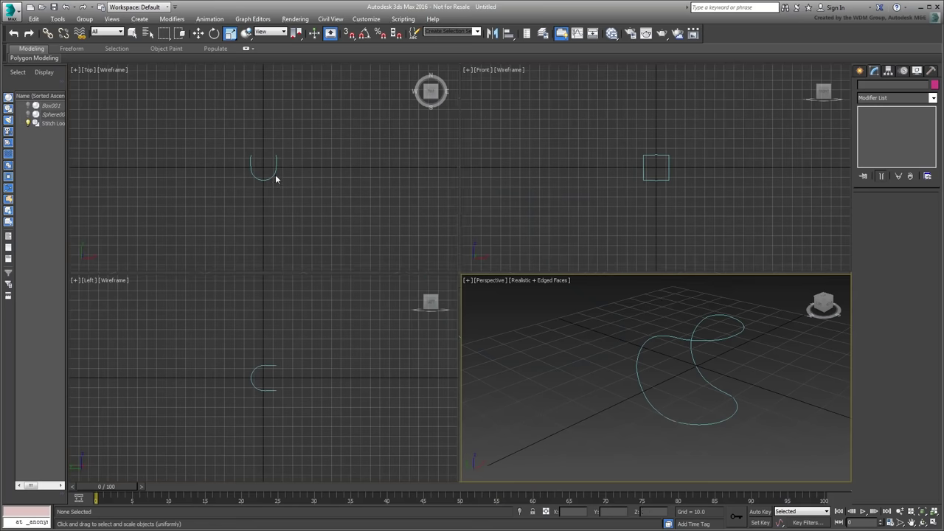
click(276, 168)
scroll(275, 165, up, 5)
click(860, 70)
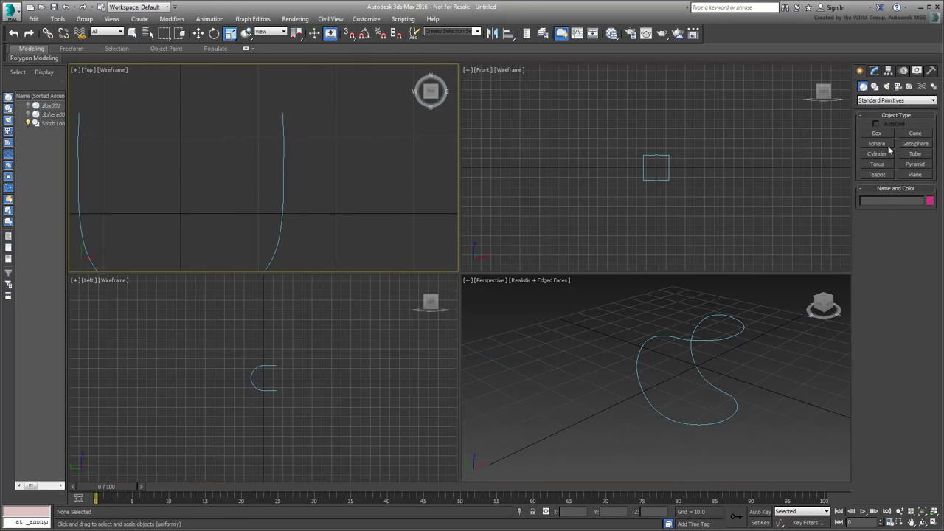
click(875, 85)
click(916, 140)
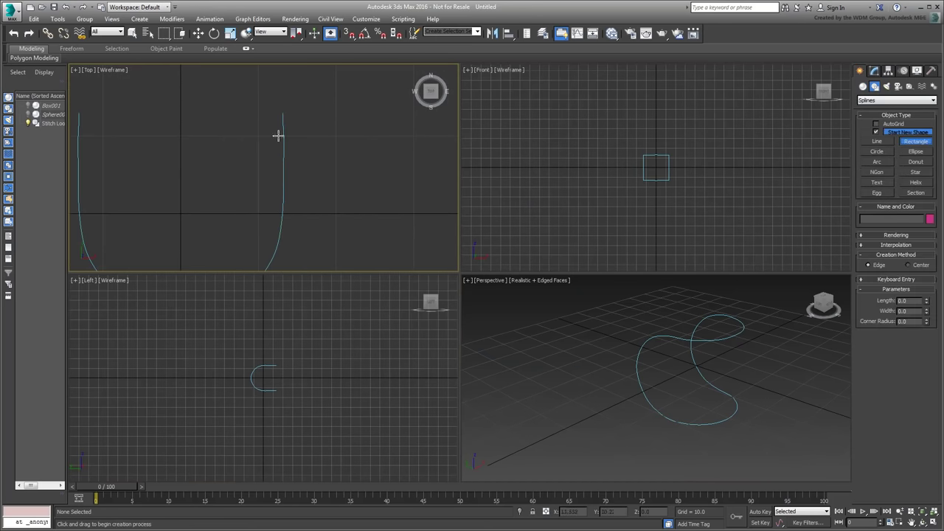
drag(278, 135, 283, 140)
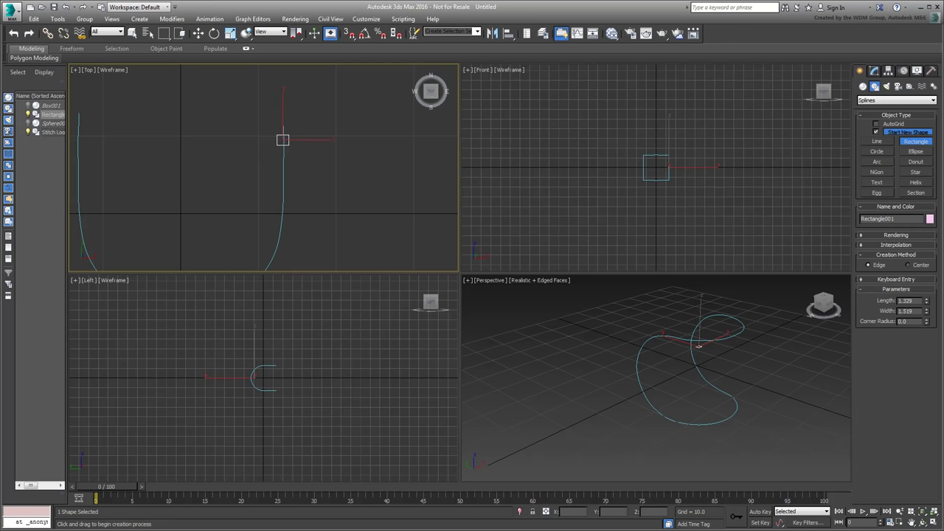
- Set the rectangle's length to 1.5 and its width to 2
drag(918, 300, 864, 300)
text(1.5)
key(Tab)
text(2)
key(Return)
- Draw a diagonal line from the rectangle's lower-left corner to just past the stitch loop near its upper edge
scroll(283, 163, up, 6)
middle_drag(284, 138, 290, 229)
scroll(295, 179, down, 1)
click(870, 143)
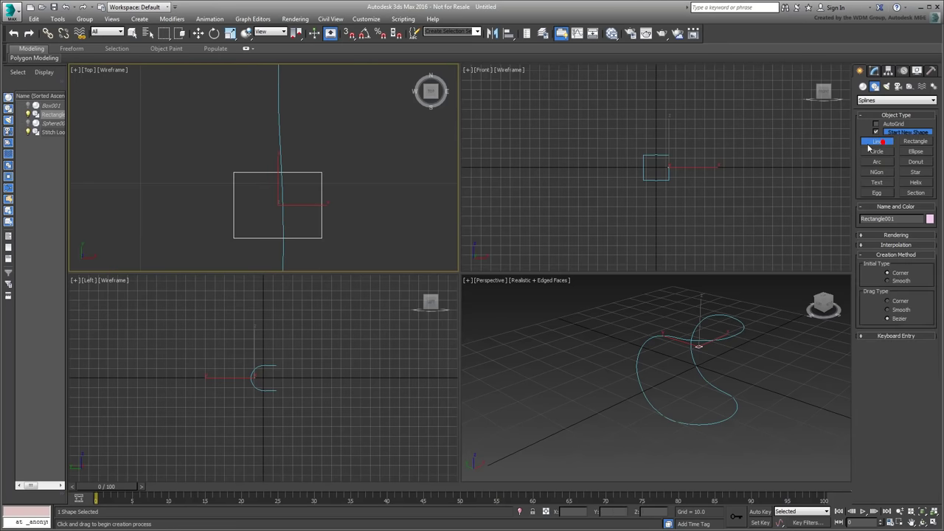
click(234, 237)
click(291, 175)
right_click(310, 214)
- Disable Start New Shape and draw a second line from the rectangle's lower-right corner, crossing the first line near its upper end
click(876, 132)
click(318, 237)
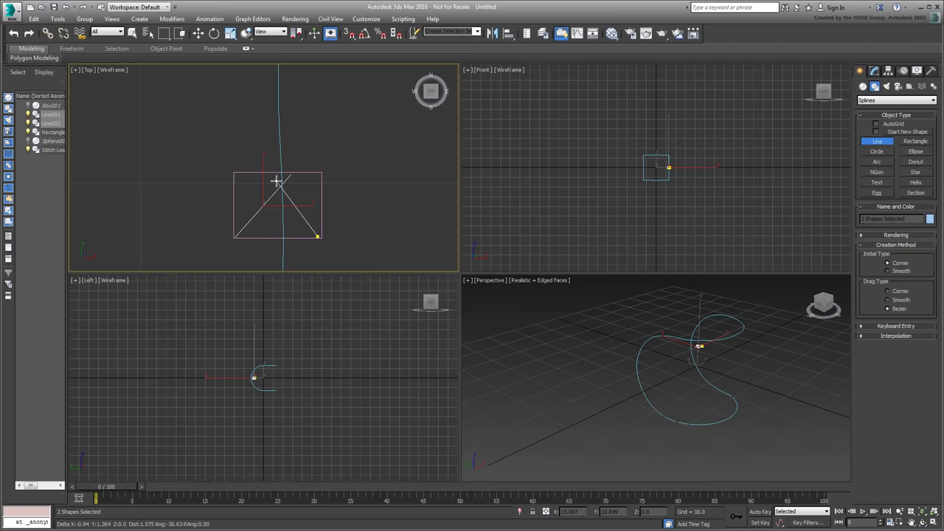
click(275, 181)
right_click(378, 185)
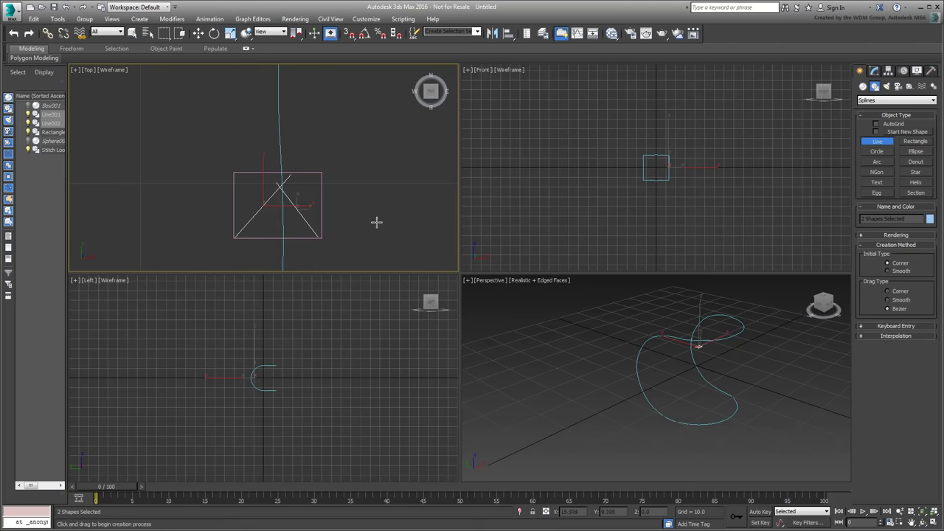
- Rename the crossed-lines shape to Stitches
click(874, 71)
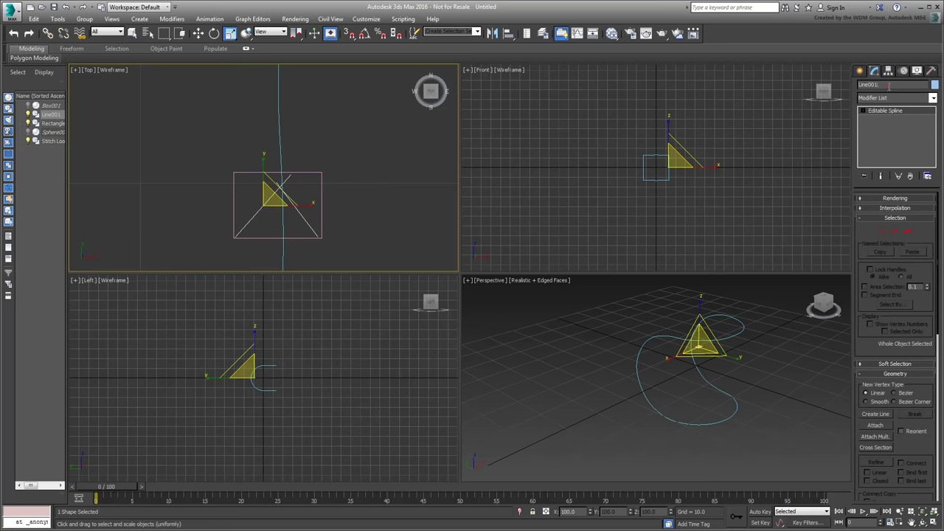
double_click(889, 87)
text(Stitches)
- Delete the guide rectangle and select the Stitches shape
click(322, 178)
key(Delete)
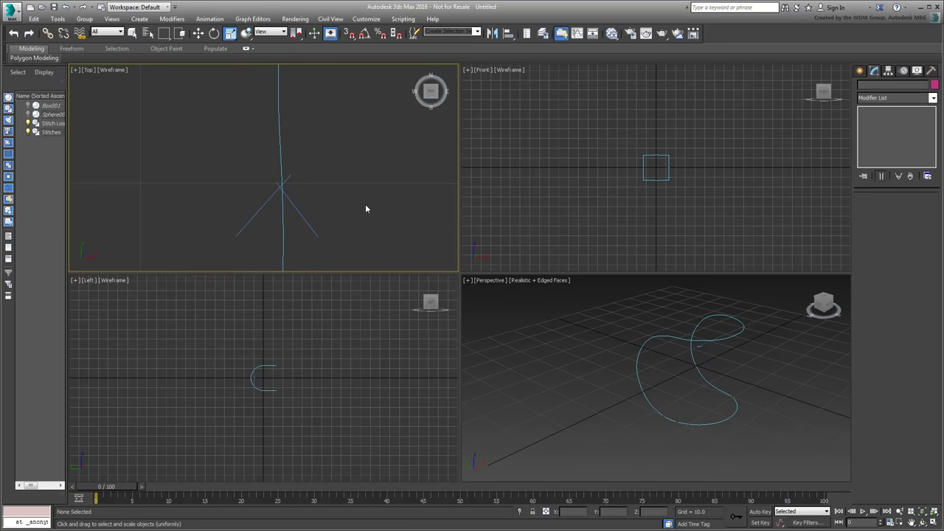
click(305, 219)
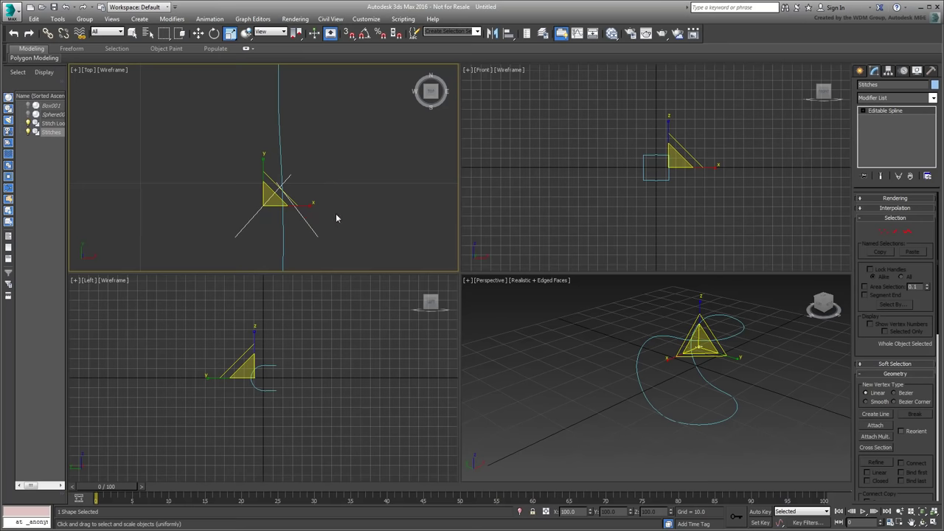
- Enable the Stitches shape in both renderer and viewport as radial geometry with a thickness of 0.3
right_click(336, 213)
click(347, 224)
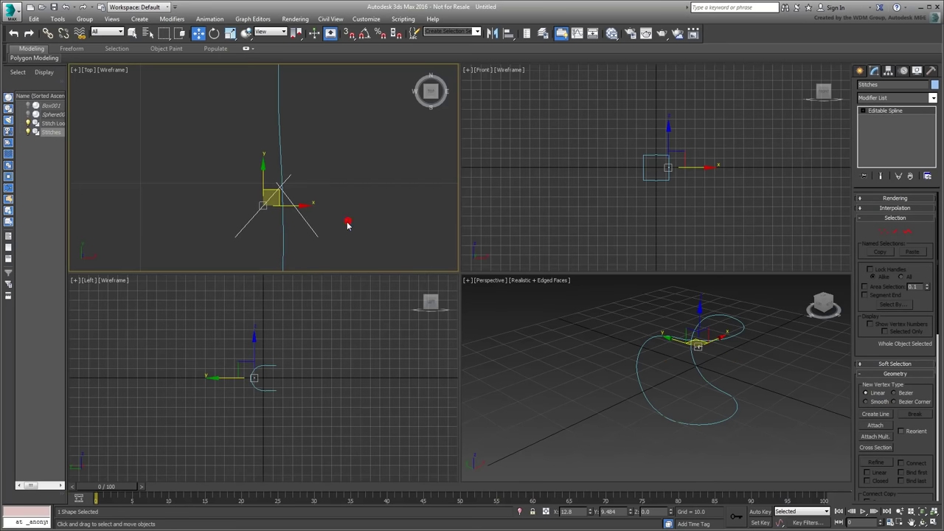
click(894, 199)
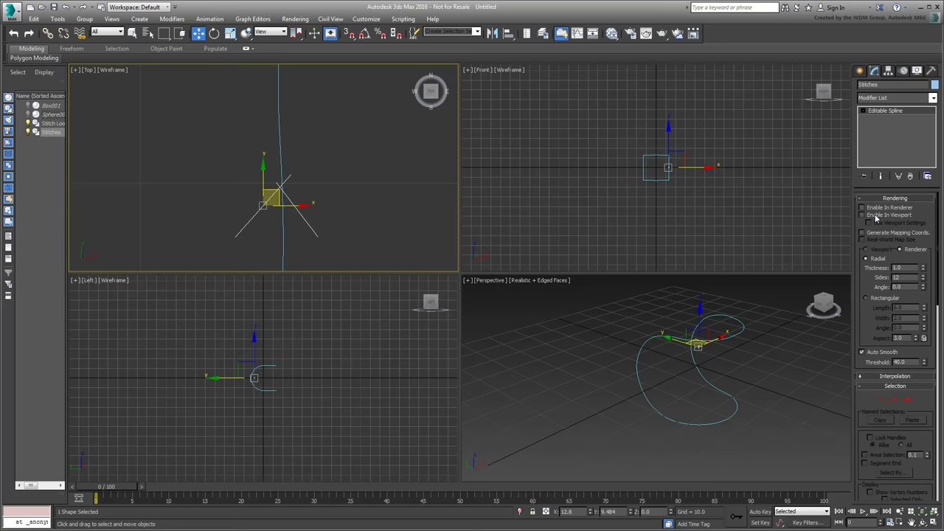
click(862, 215)
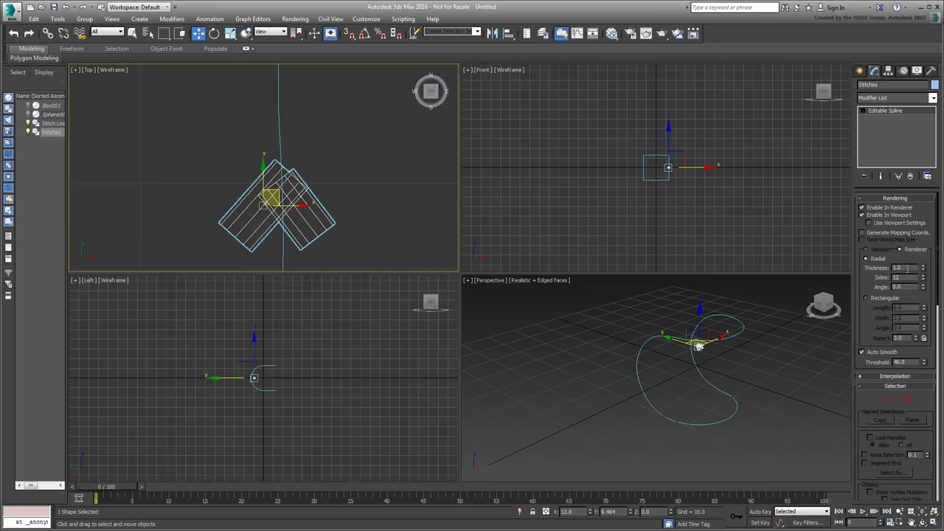
drag(906, 269, 868, 270)
text(0.5)
key(Return)
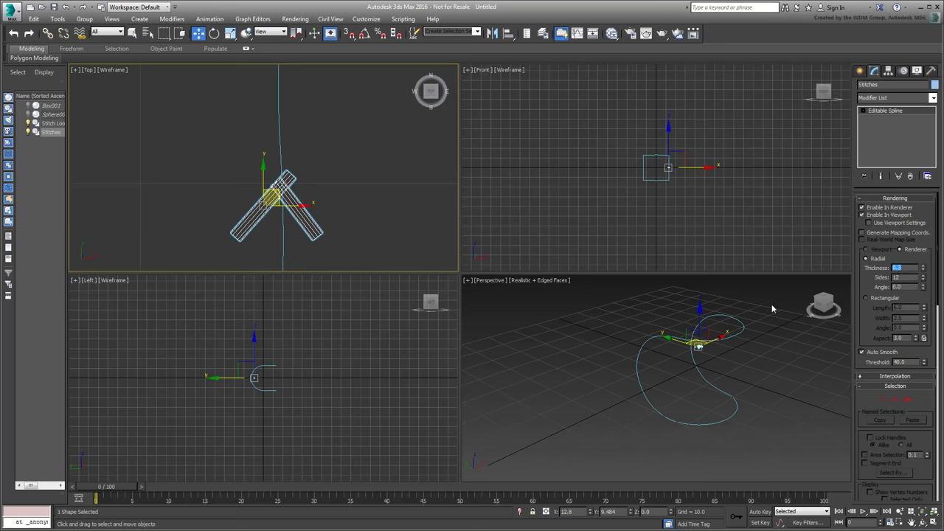
- Convert all vertices of the Stitches spline to Bezier so the two lines get editable tangent handles
click(863, 111)
click(881, 118)
drag(199, 255, 347, 151)
click(676, 178)
scroll(640, 129, up, 5)
right_click(625, 196)
click(610, 135)
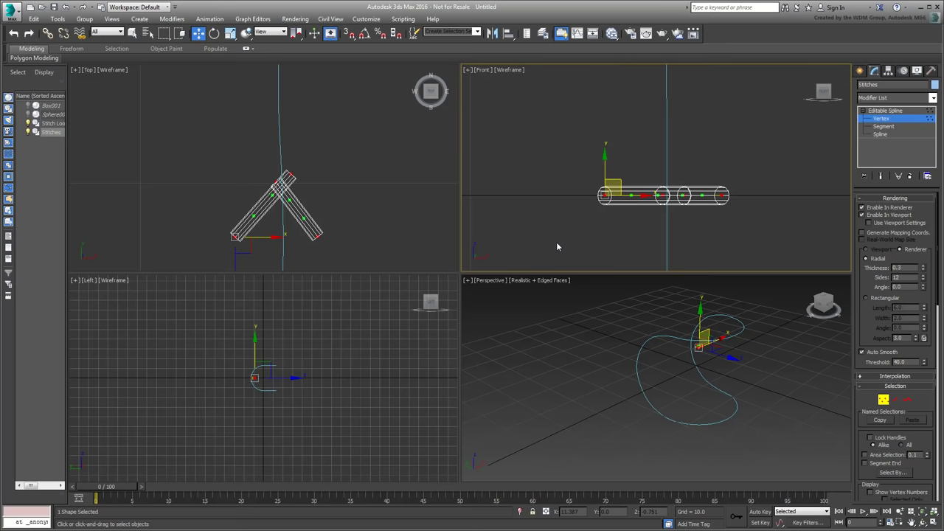
- Bend the first, longer stitch line into an arch by raising its Bezier handles, keeping them aligned with the line in the Top view
scroll(604, 213, up, 2)
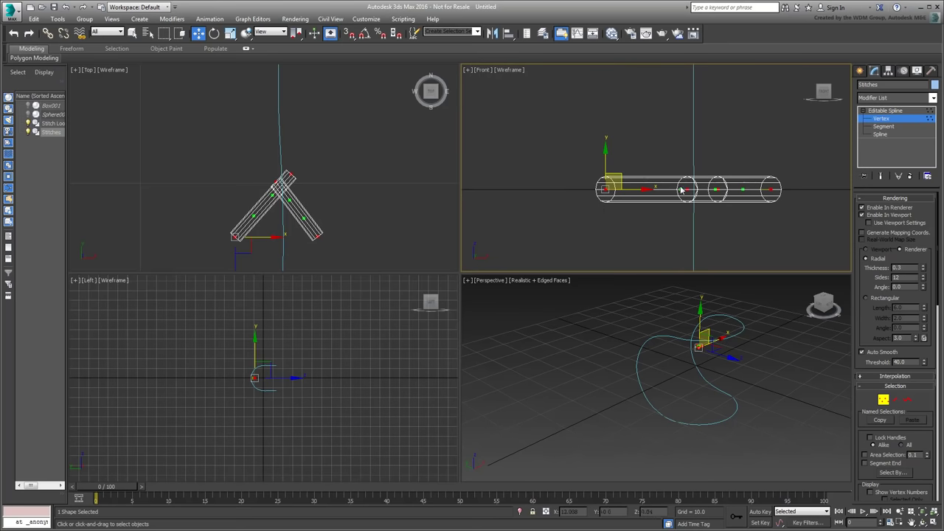
drag(680, 189, 711, 145)
scroll(640, 188, up, 5)
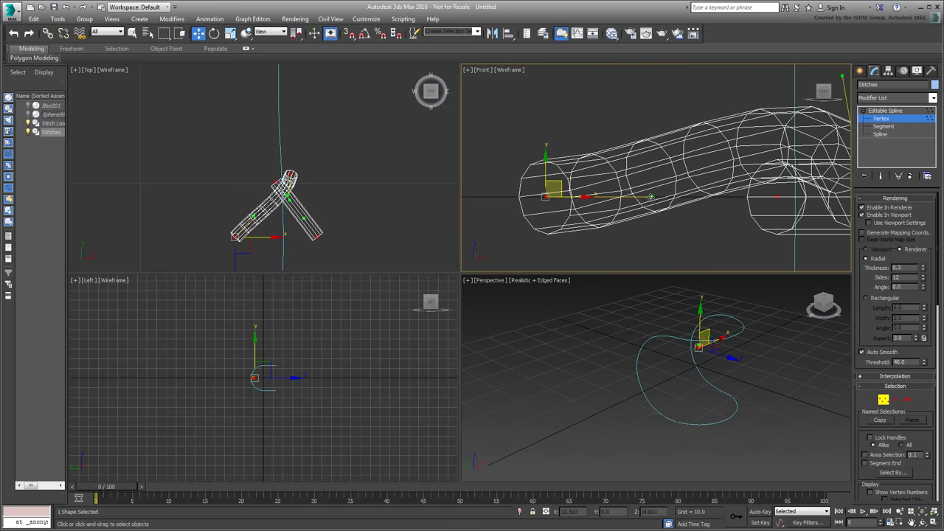
drag(651, 196, 565, 116)
right_click(243, 220)
drag(240, 216, 242, 227)
drag(289, 201, 279, 189)
- Bend the second stitch line into a matching arch by raising its Bezier handles and adjusting them in the Top view
scroll(715, 199, down, 2)
middle_drag(715, 200, 622, 182)
right_click(290, 202)
right_click(720, 178)
drag(720, 179, 707, 106)
drag(778, 179, 818, 134)
right_click(320, 202)
drag(313, 217, 289, 195)
- Frame the stitches in the Perspective view and change the object color of Stitches to dark red
middle_drag(711, 180, 707, 183)
scroll(705, 347, up, 6)
click(921, 510)
alt+middle_drag(742, 468, 634, 426)
click(935, 86)
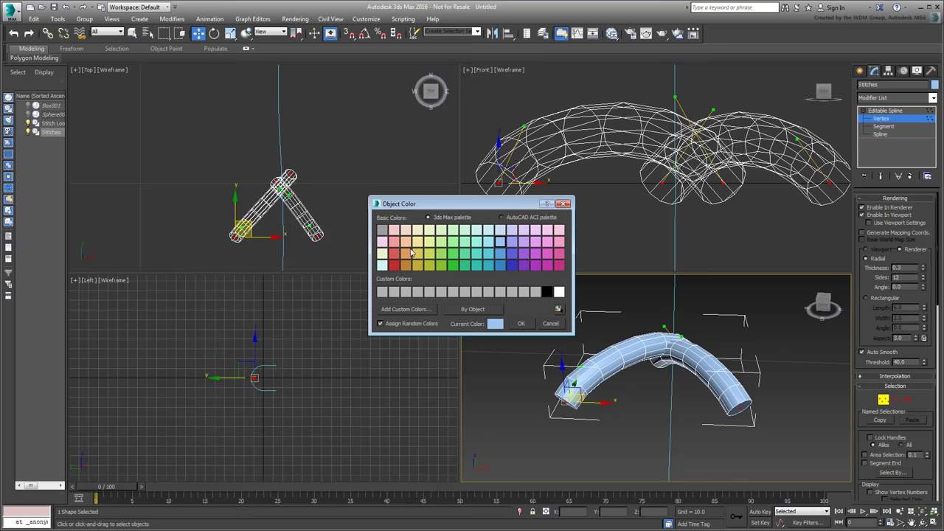
click(392, 263)
click(521, 323)
- Lift the far-end Bezier handle of the longer stitch so it arches over the shorter one, realigning it in the Top view
click(499, 181)
key(F8)
scroll(282, 206, up, 3)
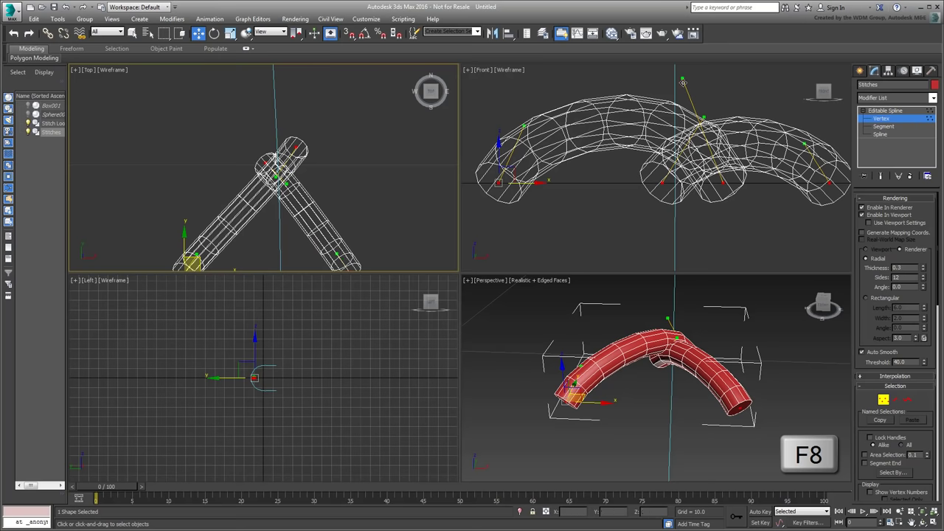
click(731, 193)
click(723, 183)
drag(683, 79, 712, 66)
drag(290, 177, 284, 165)
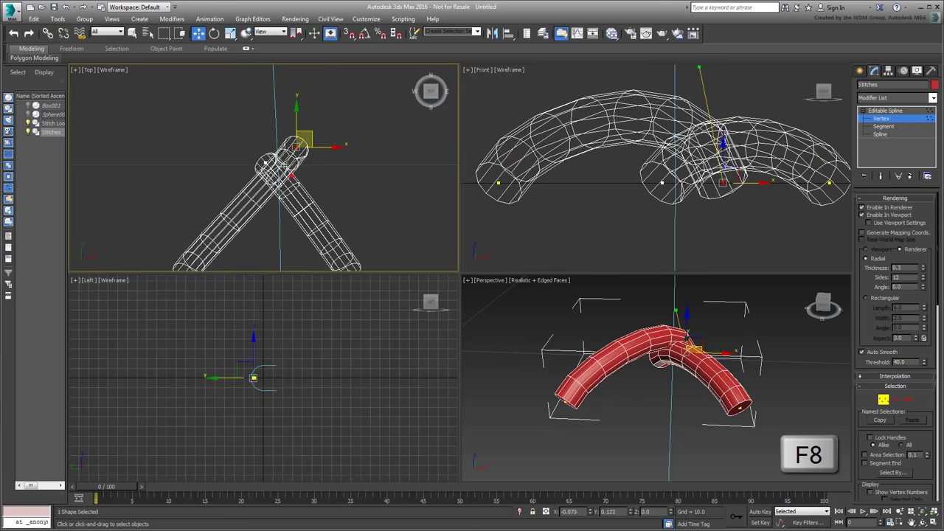
- Steepen the longer stitch's outer-end Bezier handle, realign it in the Top view, and exit Vertex editing
click(499, 182)
middle_drag(111, 247, 134, 194)
drag(522, 122, 505, 111)
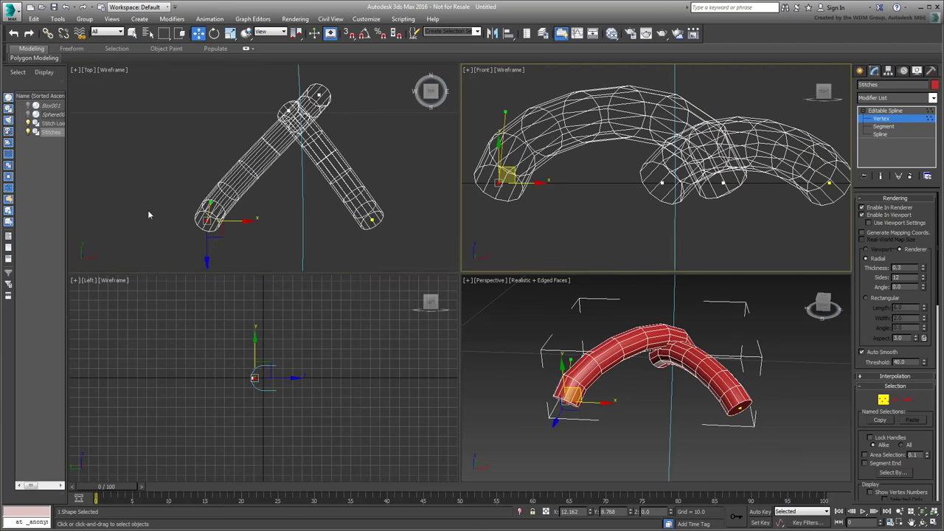
drag(210, 202, 215, 209)
mouse_move(646, 417)
alt+middle_down()
mouse_move(718, 421)
mouse_move(643, 415)
alt+middle_up()
middle_drag(642, 415, 665, 425)
click(884, 400)
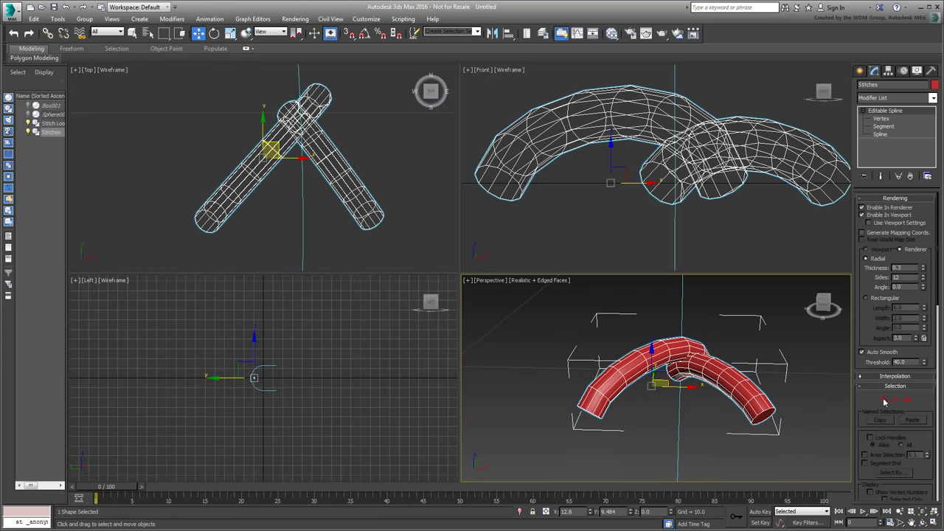
click(742, 348)
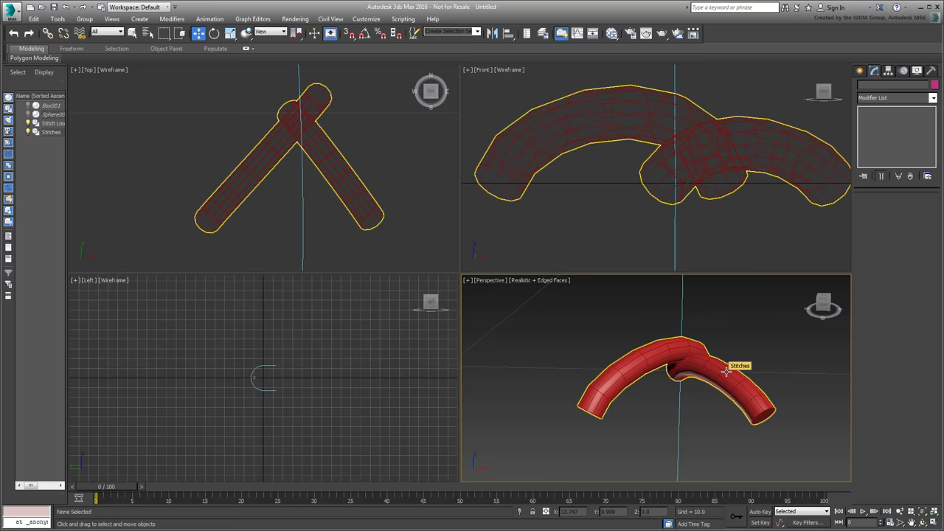
- Select the Stitches shape and move it along X away from the stitch loop in the Top view
click(728, 371)
scroll(295, 187, down, 8)
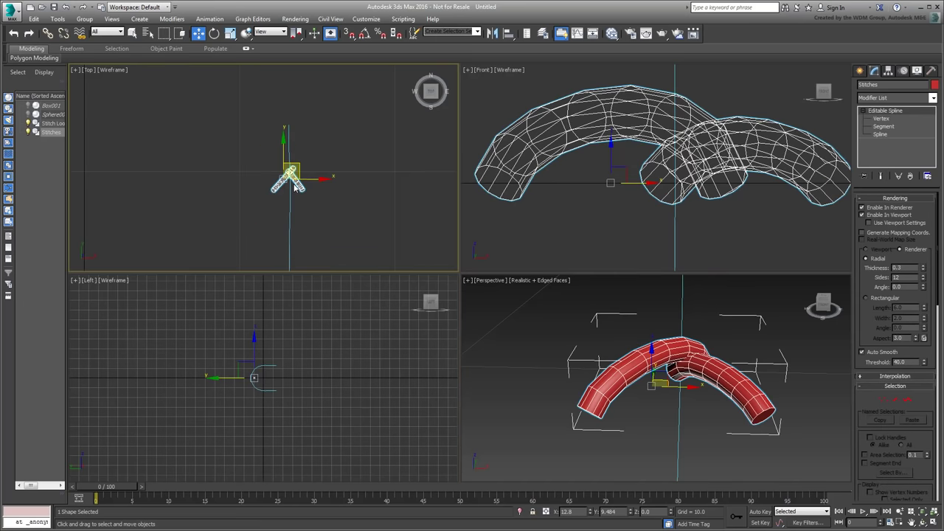
drag(297, 164, 400, 179)
middle_drag(400, 180, 262, 171)
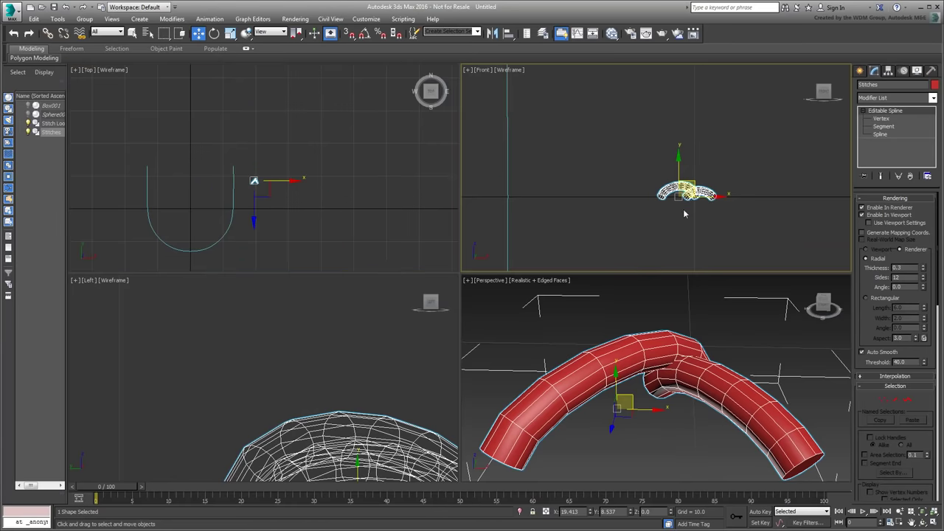
- Center the Stitches pivot to the object, then move only the pivot between the two legs and down to their base
scroll(247, 198, up, 3)
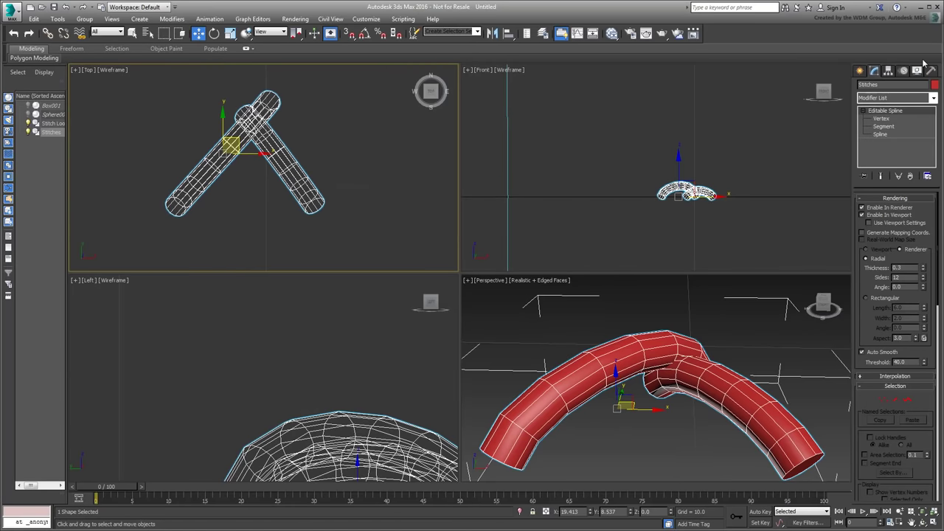
click(888, 71)
click(894, 134)
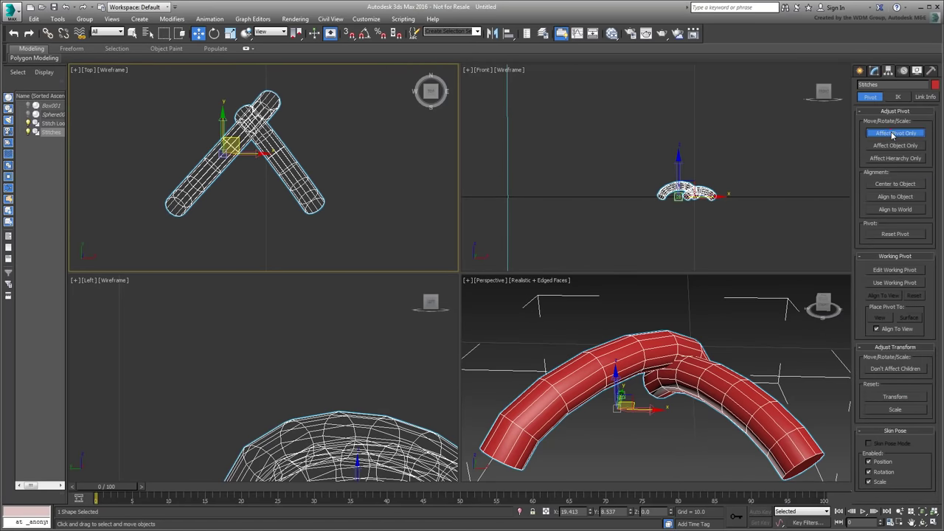
click(896, 185)
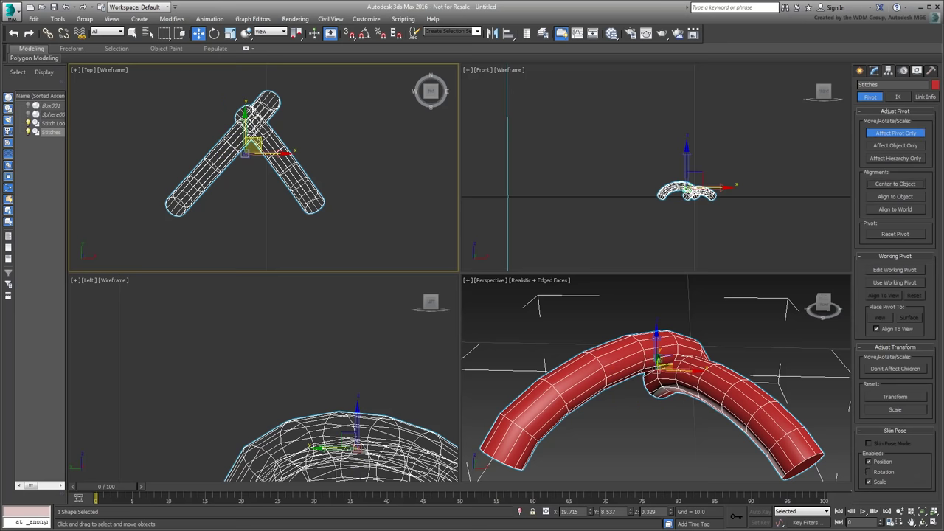
drag(253, 144, 258, 162)
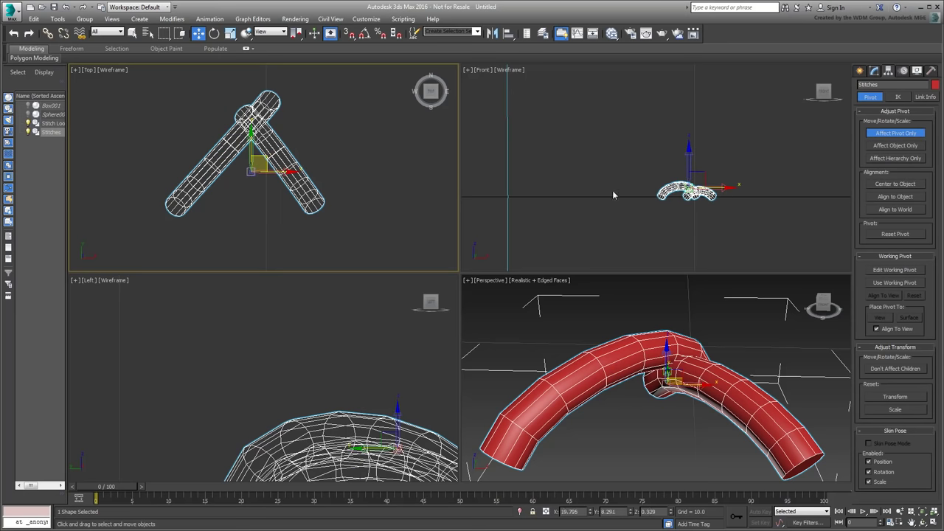
scroll(687, 190, up, 8)
middle_drag(688, 193, 685, 176)
drag(704, 140, 700, 194)
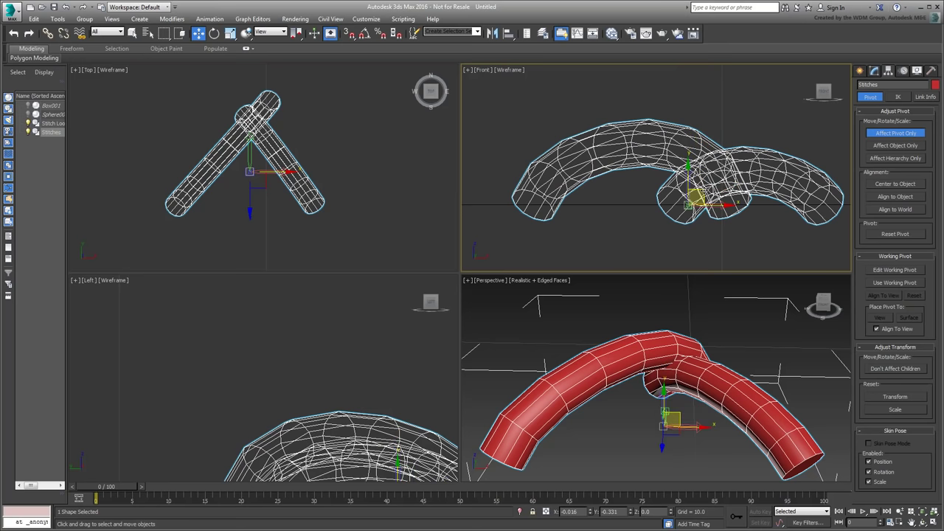
click(889, 134)
- Unhide the Box001 object and rename it Baseball
scroll(689, 138, down, 5)
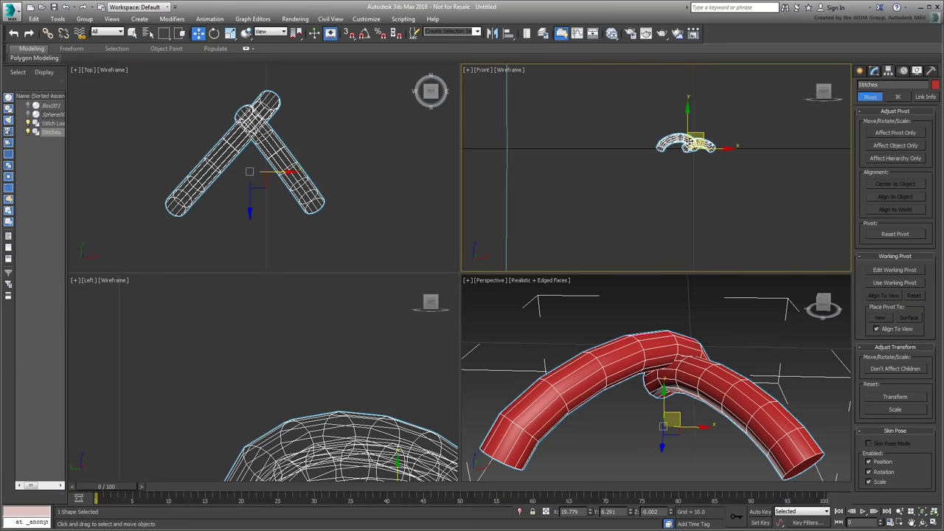
scroll(286, 144, down, 2)
scroll(638, 378, down, 4)
scroll(321, 324, down, 3)
middle_drag(330, 344, 265, 356)
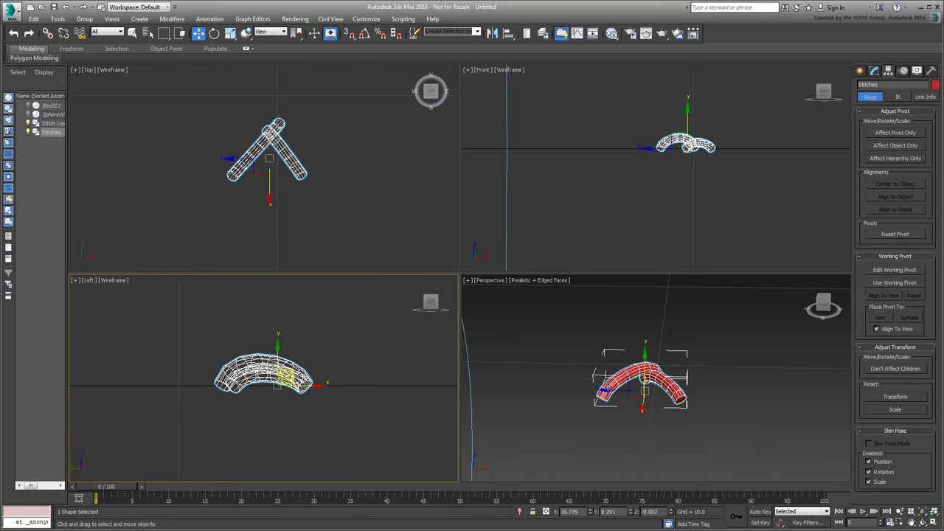
scroll(641, 399, down, 10)
middle_drag(642, 407, 662, 388)
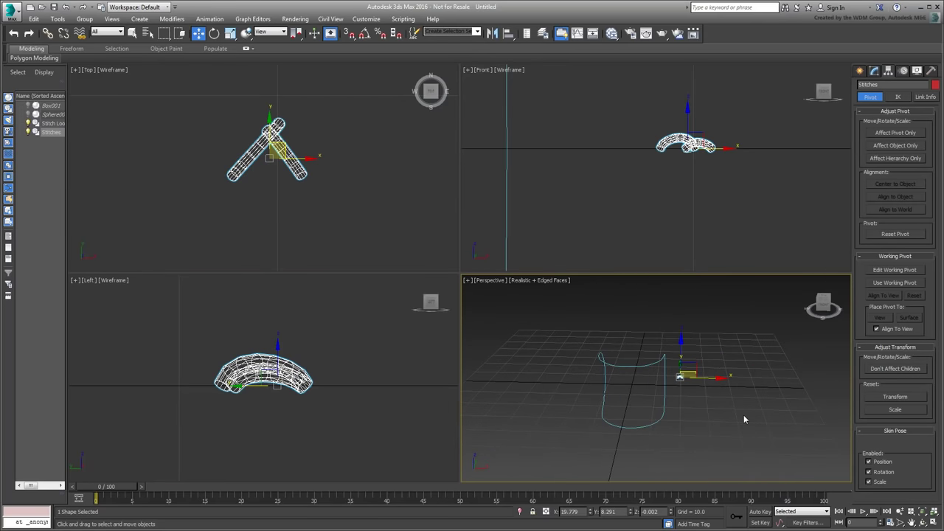
click(27, 106)
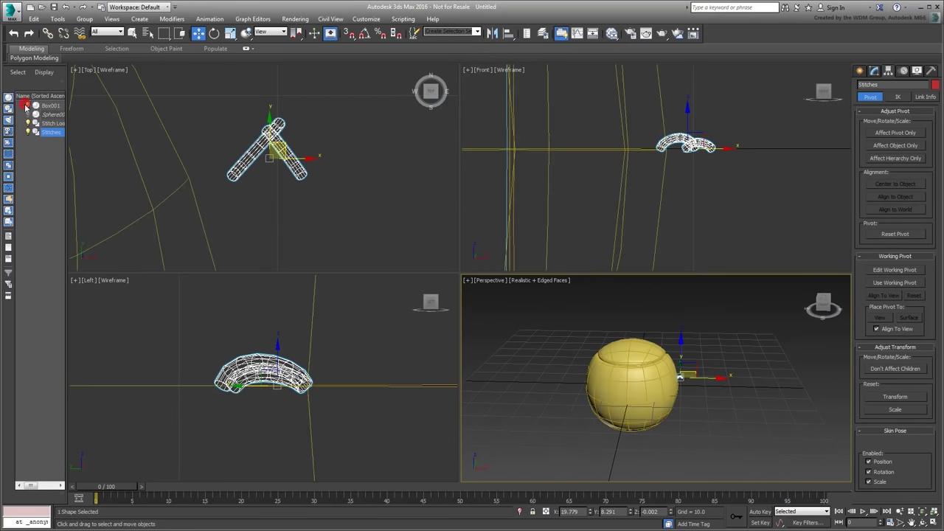
click(50, 105)
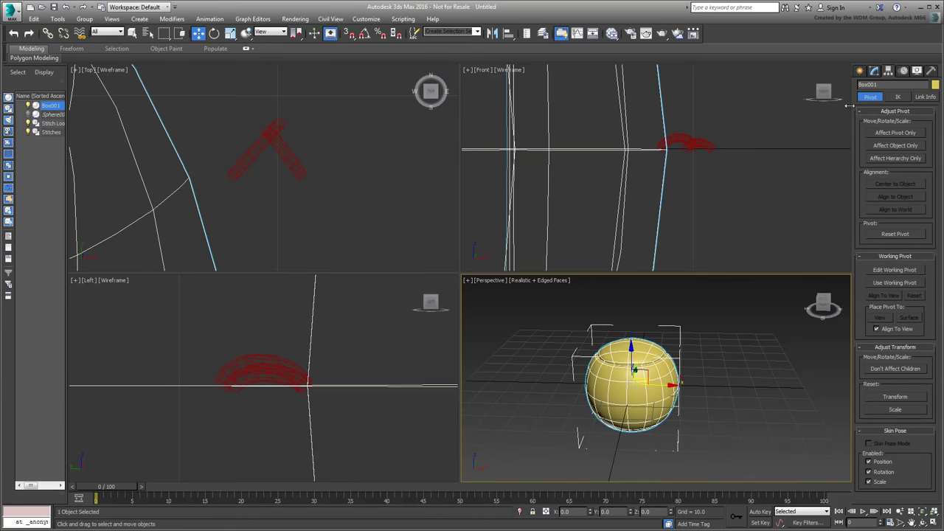
drag(875, 84, 856, 85)
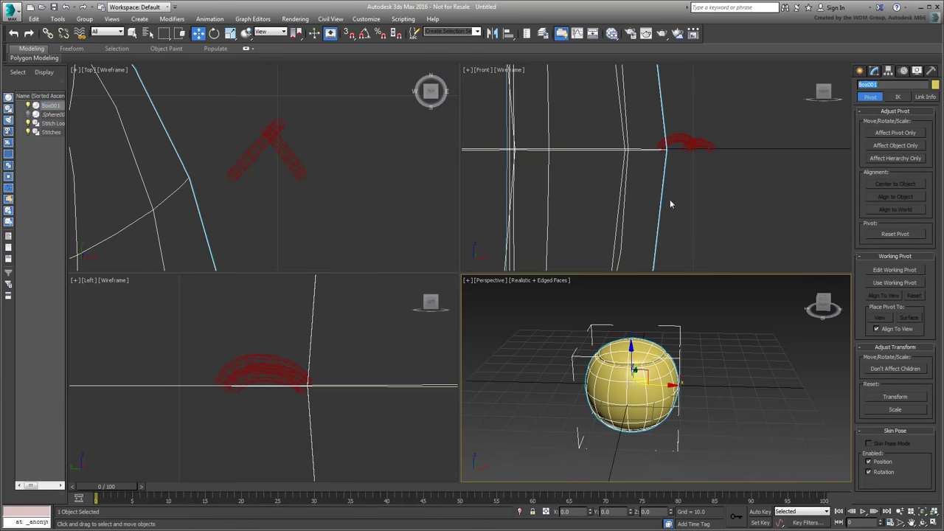
text(Baseball)
key(Return)
- Change the object color of Baseball to a pale peach and clear the selection
click(935, 85)
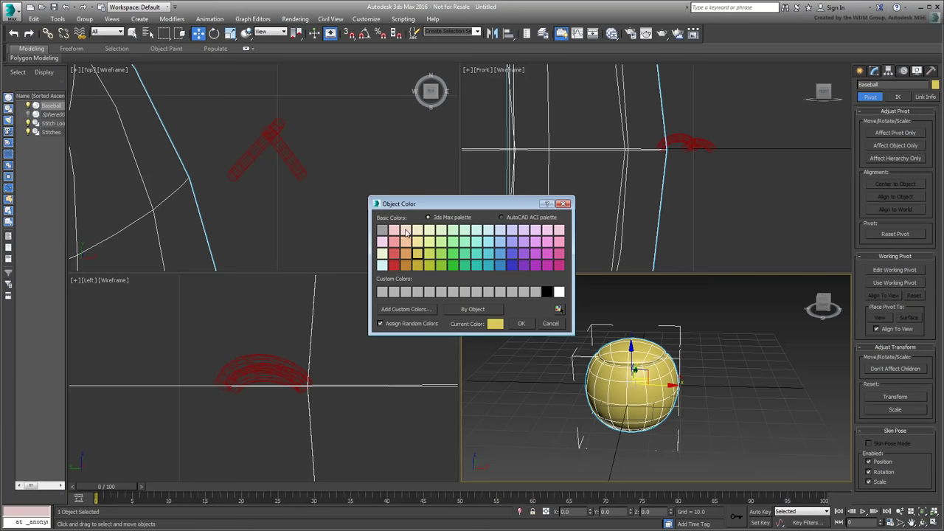
click(406, 231)
click(521, 323)
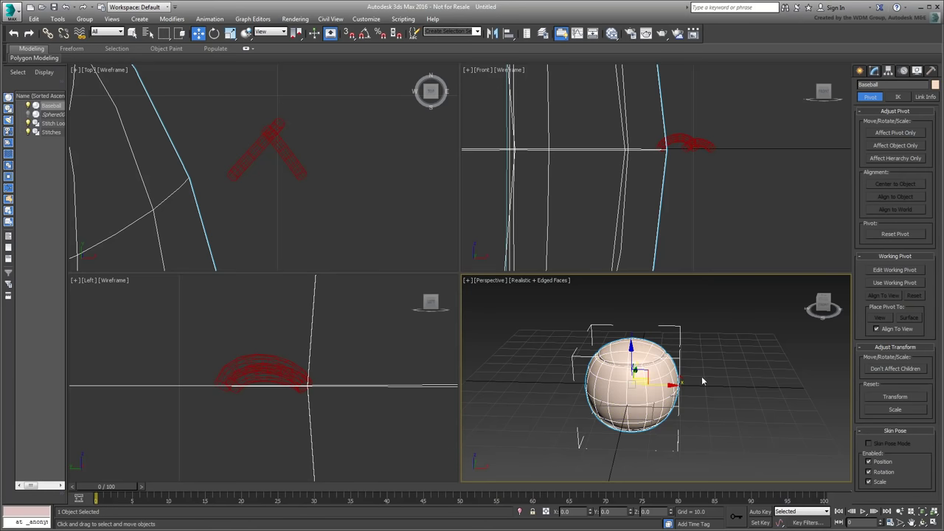
click(725, 379)
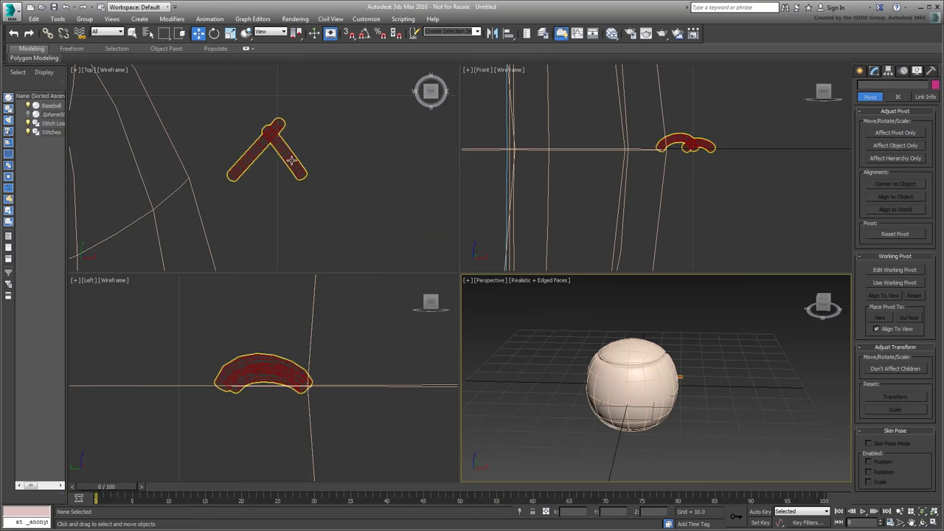
- Move Stitches farther away from the ball and maximize the Perspective view framed on both objects
drag(291, 161, 451, 190)
right_click(654, 440)
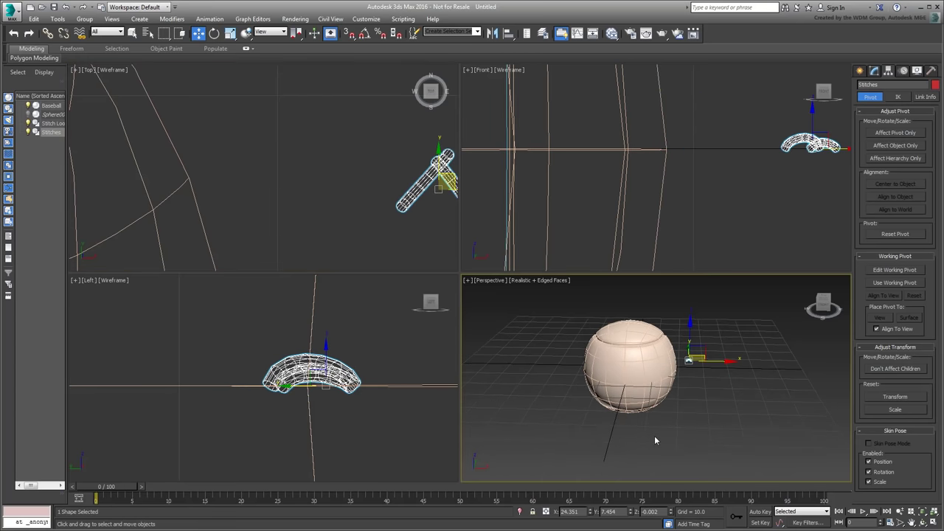
key(alt+w)
alt+middle_drag(655, 440, 465, 352)
scroll(465, 352, up, 3)
middle_drag(548, 342, 554, 352)
middle_drag(558, 300, 491, 389)
- Add the MCG_Clone modifier to the Stitches shape
click(874, 70)
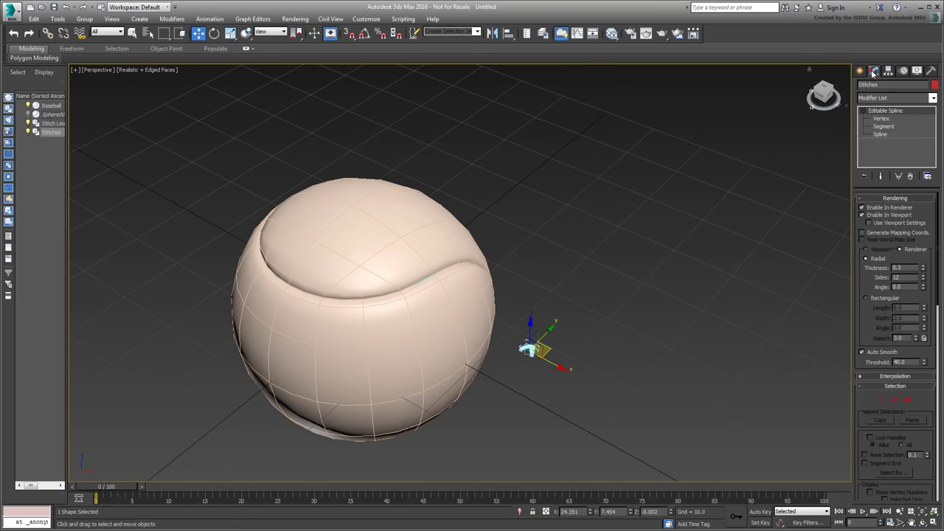
click(933, 98)
scroll(935, 119, down, 10)
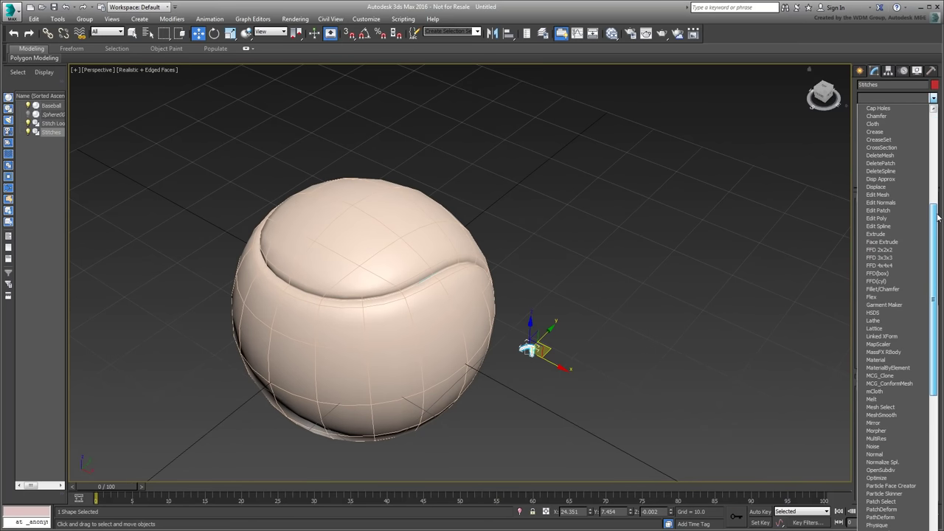
scroll(937, 216, down, 1)
click(881, 368)
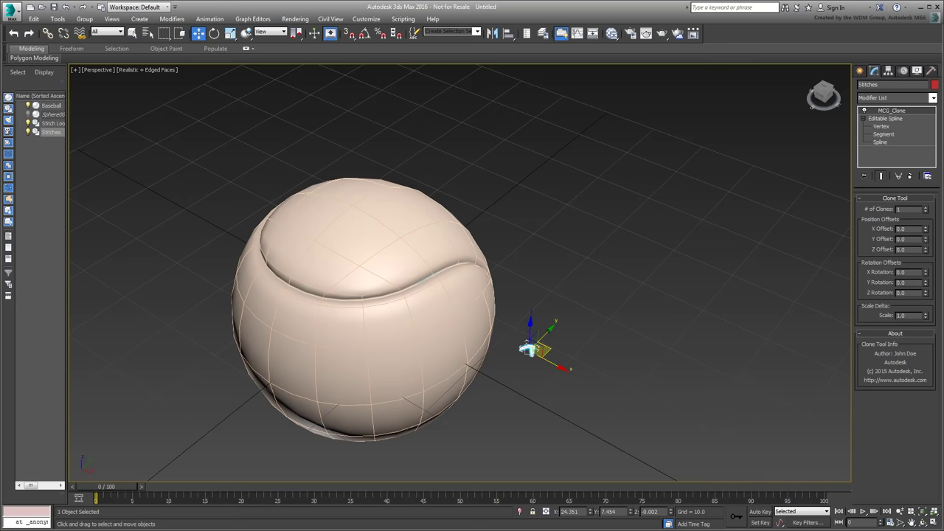
- Try out the clone modifier's X, Y and Z position offsets one at a time, resetting each to zero
drag(926, 231, 924, 200)
right_click(924, 200)
drag(926, 240, 926, 206)
right_click(926, 206)
drag(926, 251, 924, 217)
right_click(924, 219)
- Set the stitches to 10 clones with a Y offset of 3.0 and clear the selection
mouse_move(926, 240)
mouse_down()
mouse_move(927, 216)
mouse_move(928, 228)
mouse_up()
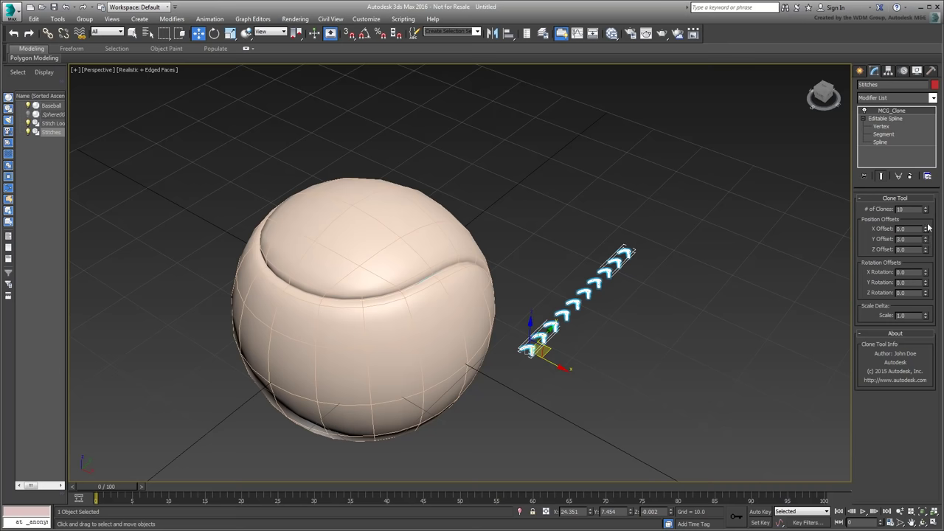
click(648, 355)
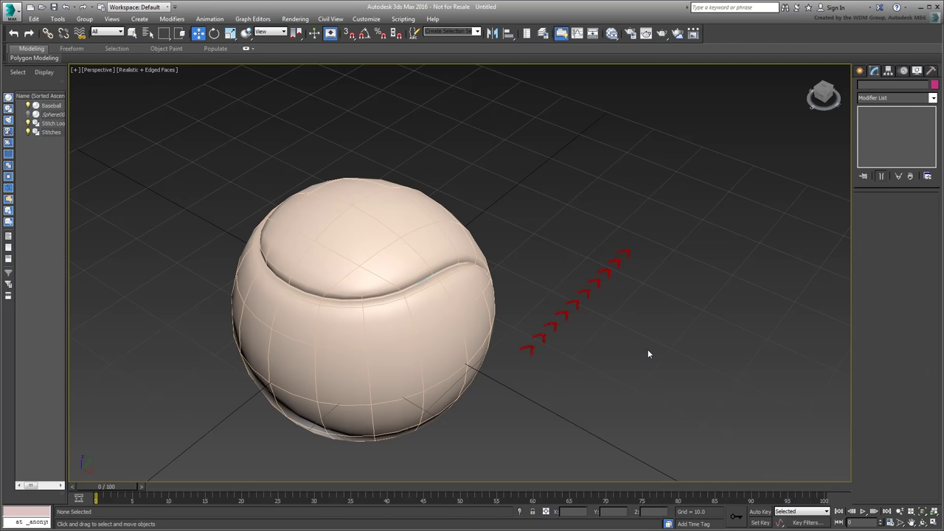
- Add the PathDeform (WSM) modifier to Stitches and pick Stitch Loop as its path
click(591, 300)
click(611, 368)
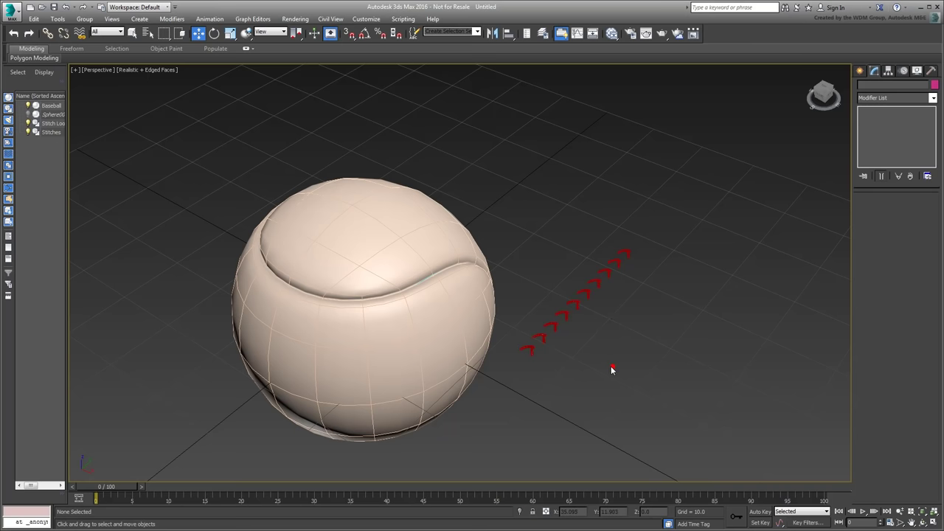
click(628, 277)
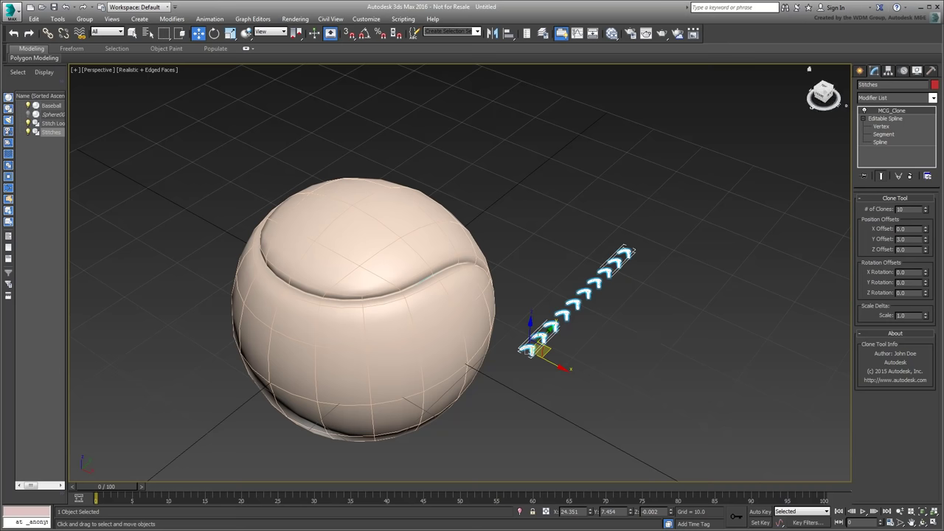
click(933, 98)
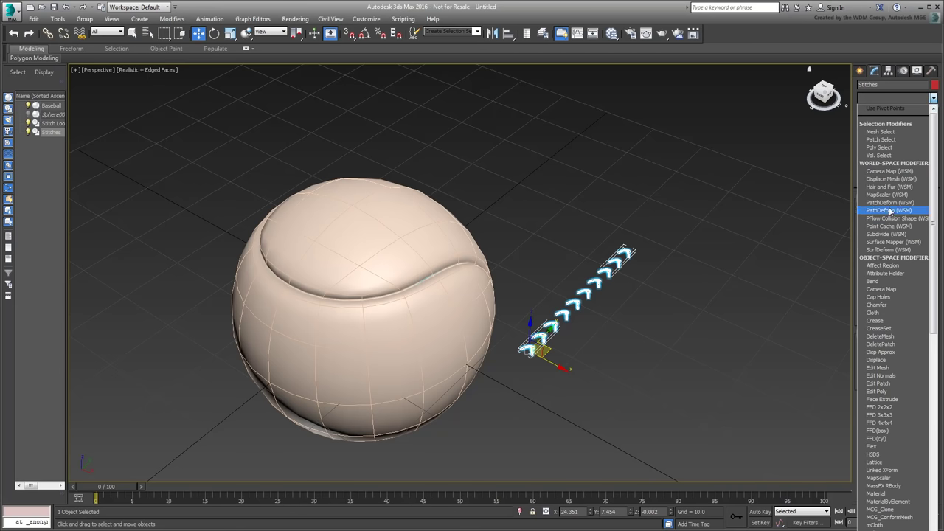
click(889, 210)
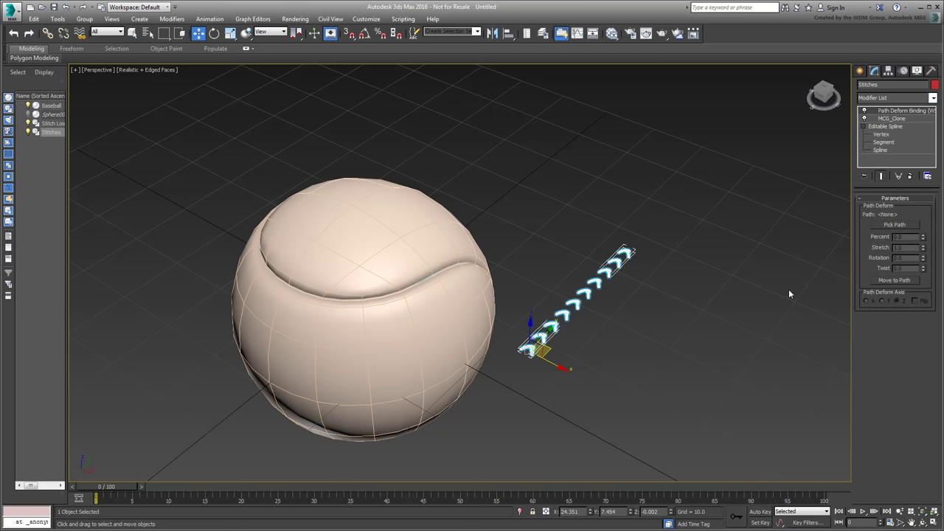
click(894, 225)
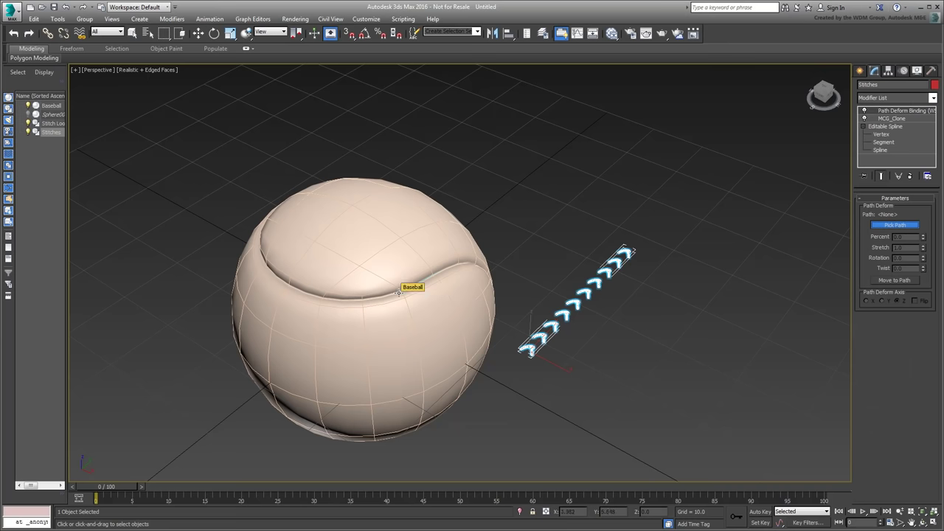
click(50, 123)
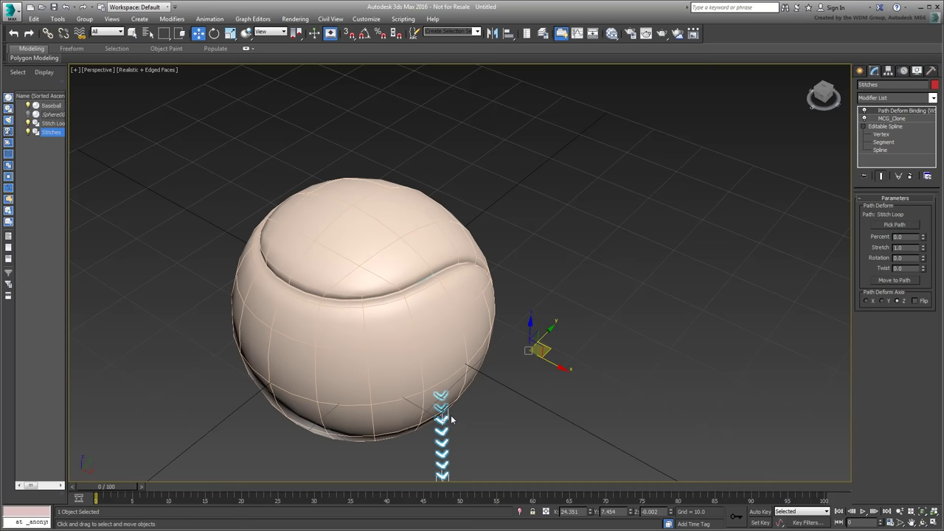
- Move the stitches to the path and set the path deform axis to Y
alt+middle_drag(464, 418, 473, 249)
click(899, 279)
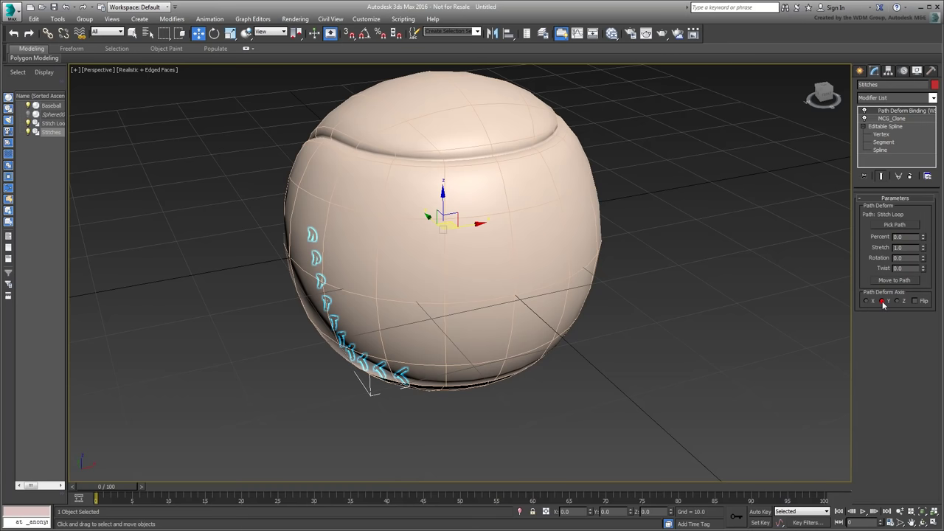
alt+middle_drag(362, 463, 423, 383)
- Try a path deform rotation of 180 for the stitches, and settle on 140.5
scroll(424, 384, up, 6)
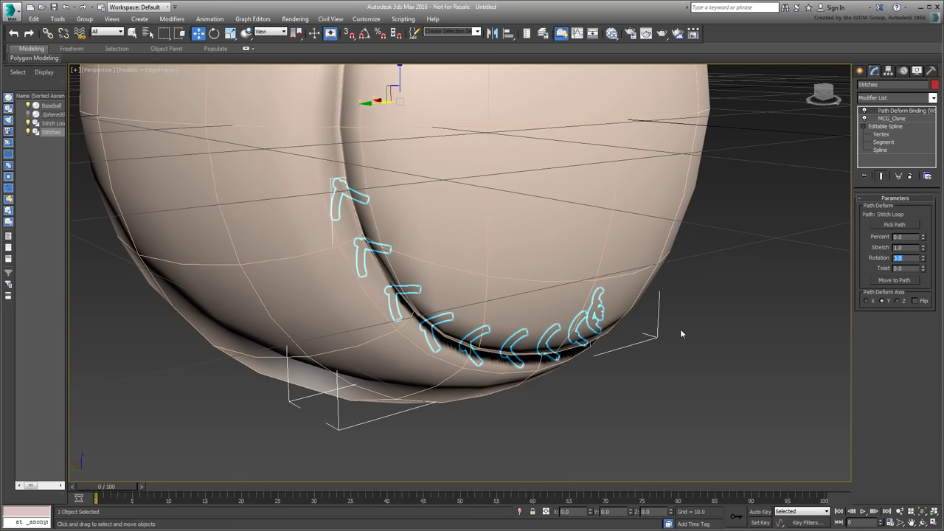
text(180)
key(Return)
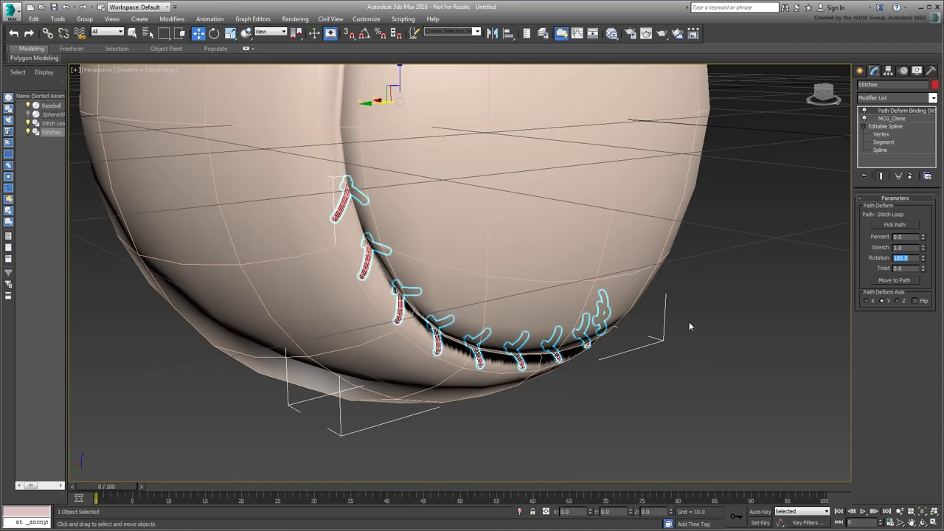
drag(922, 258, 930, 292)
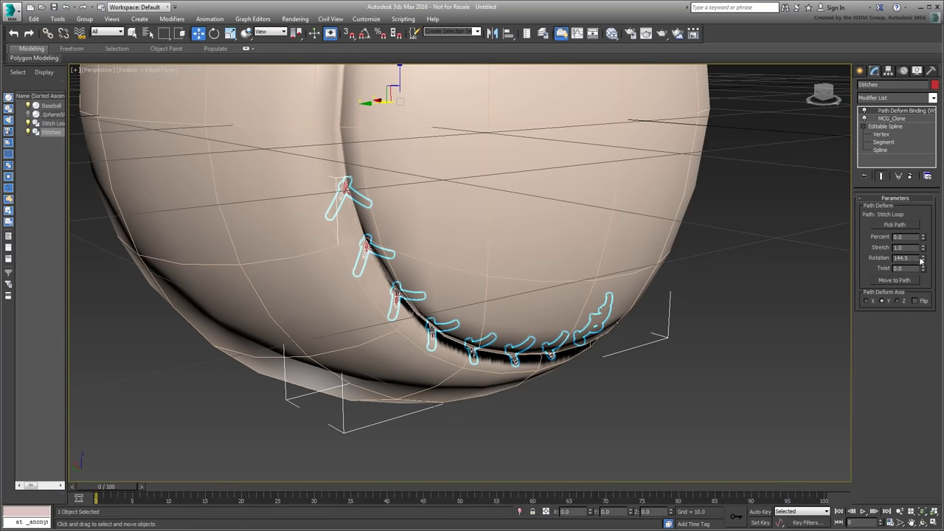
mouse_move(924, 262)
mouse_down()
mouse_move(924, 288)
mouse_move(924, 262)
mouse_up()
- Enter the Spline level of the Stitches' Editable Spline and select both arcs of the original stitch in the Front view
alt+middle_drag(557, 387, 457, 369)
alt+middle_drag(452, 317, 470, 369)
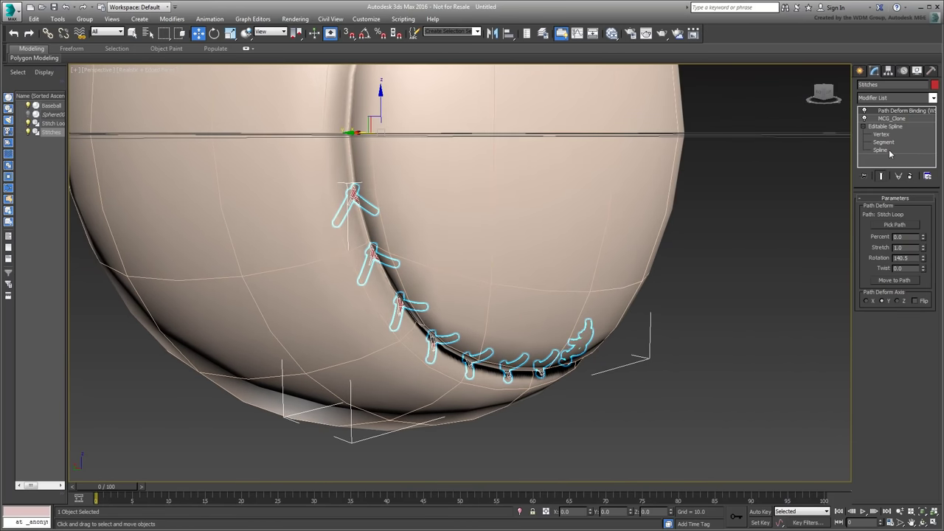
click(890, 152)
key(alt+w)
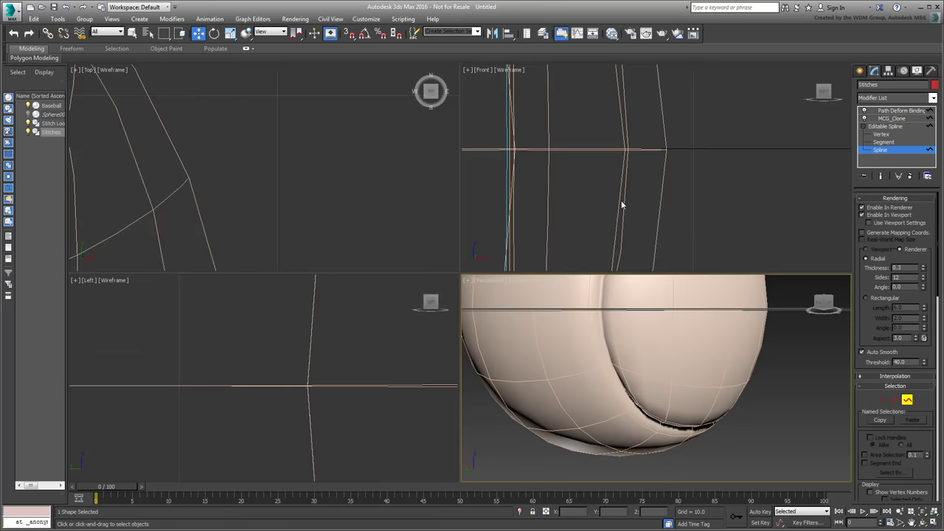
scroll(620, 205, down, 8)
scroll(600, 189, up, 3)
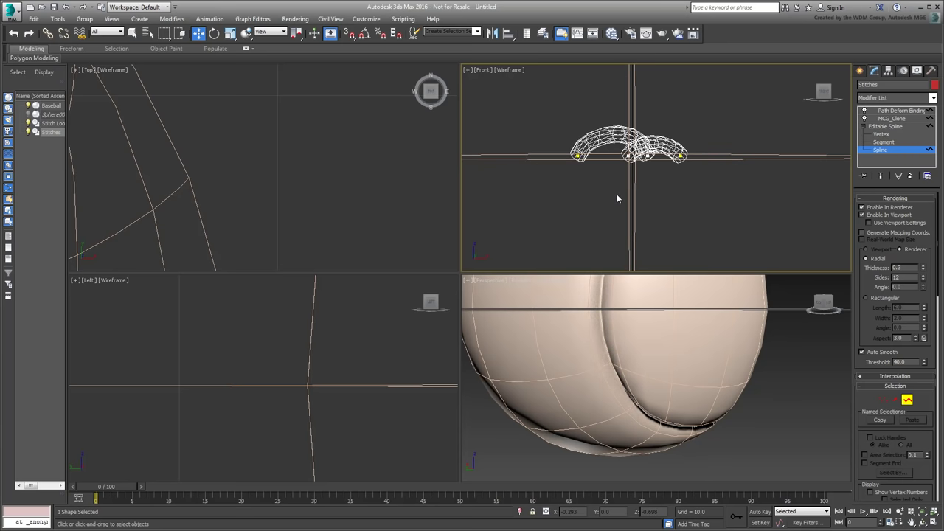
click(882, 178)
click(882, 177)
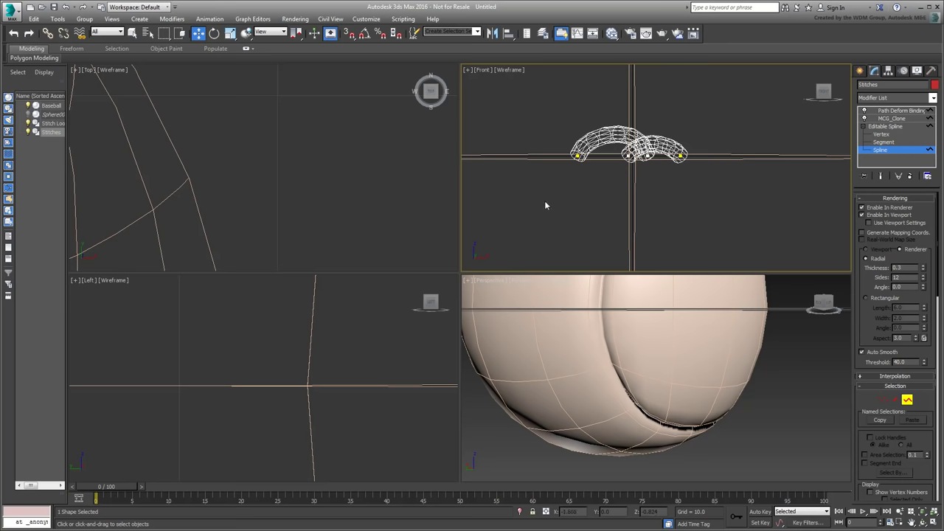
drag(544, 201, 708, 109)
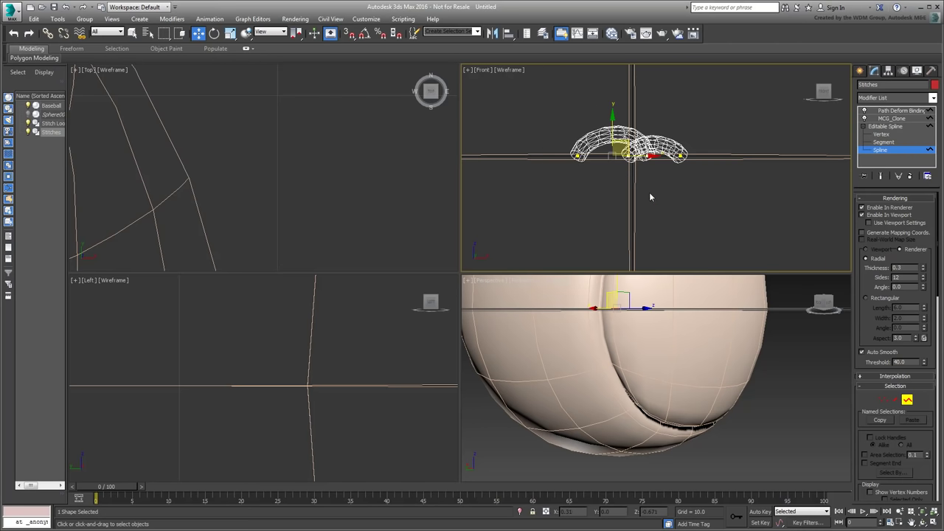
- Show the end result and raise the selected splines in the Front view until the stitches sit on the ball's surface
middle_drag(614, 172, 617, 209)
scroll(618, 209, up, 3)
mouse_move(612, 155)
mouse_down()
mouse_move(614, 100)
mouse_move(618, 166)
mouse_move(618, 115)
mouse_move(620, 150)
mouse_up()
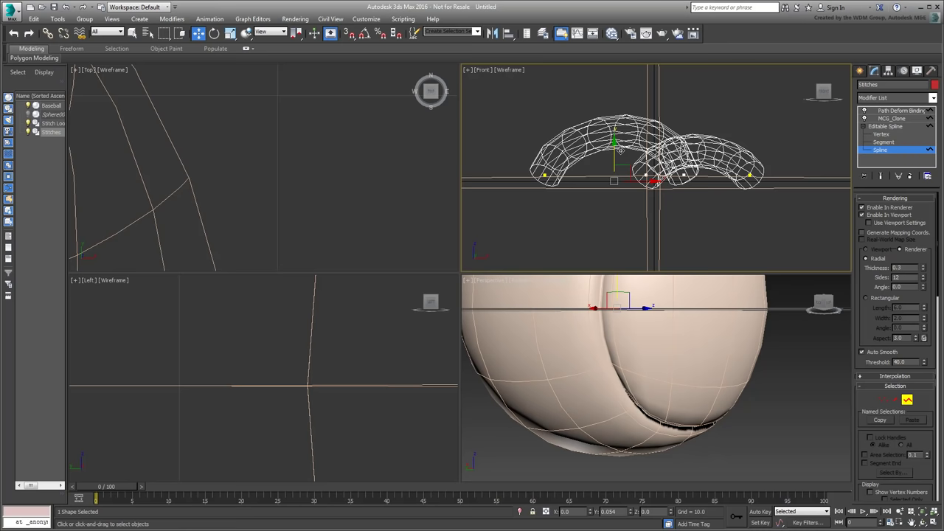
drag(621, 151, 620, 157)
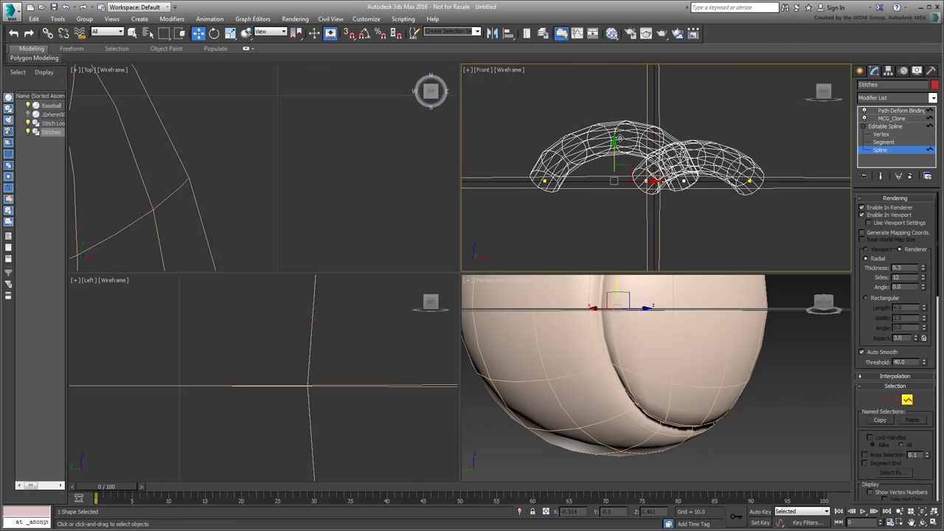
click(880, 176)
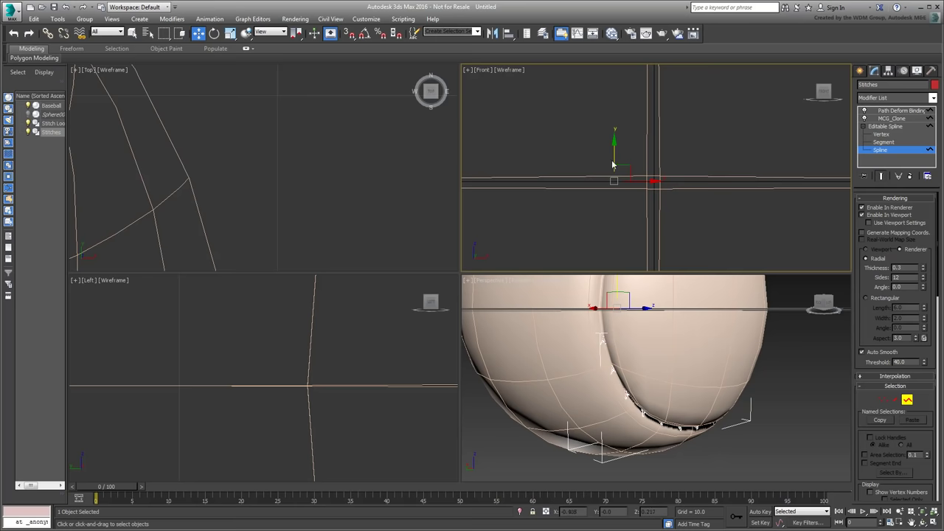
scroll(608, 355, up, 6)
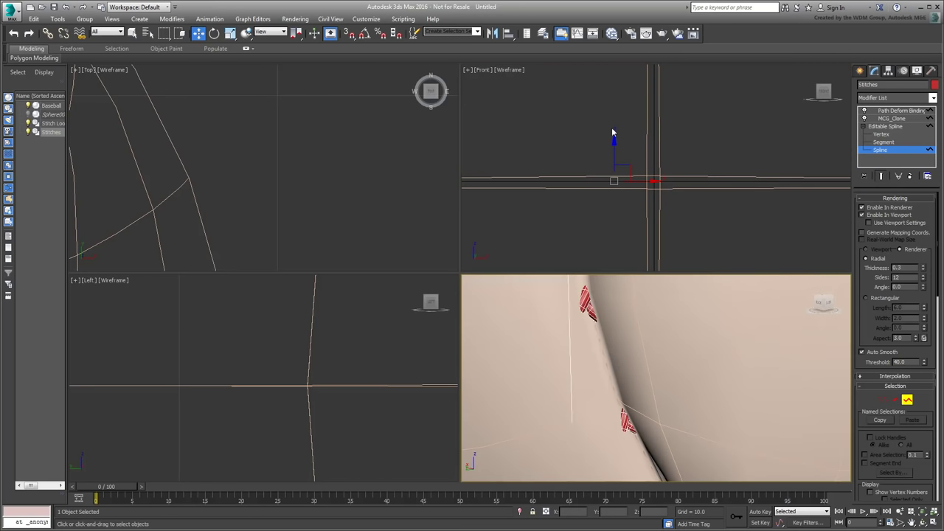
drag(616, 156, 634, 101)
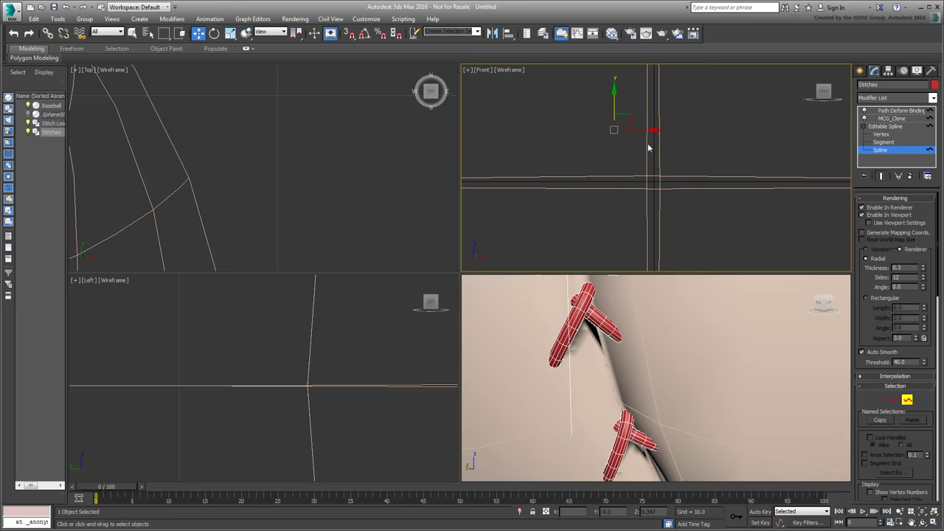
scroll(653, 347, down, 6)
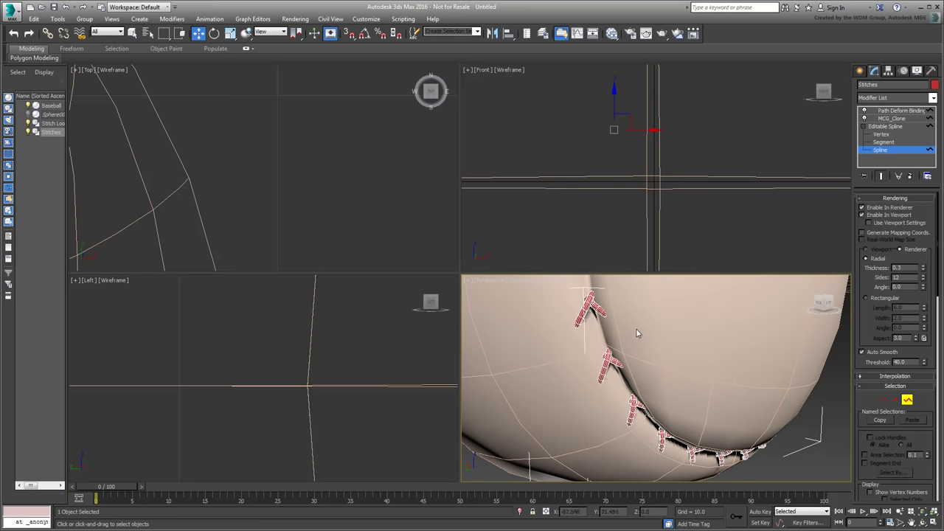
- Return to the Path Deform Binding and set the stitches' rotation to 135.5
click(887, 147)
click(898, 111)
drag(922, 258, 923, 264)
scroll(692, 434, down, 1)
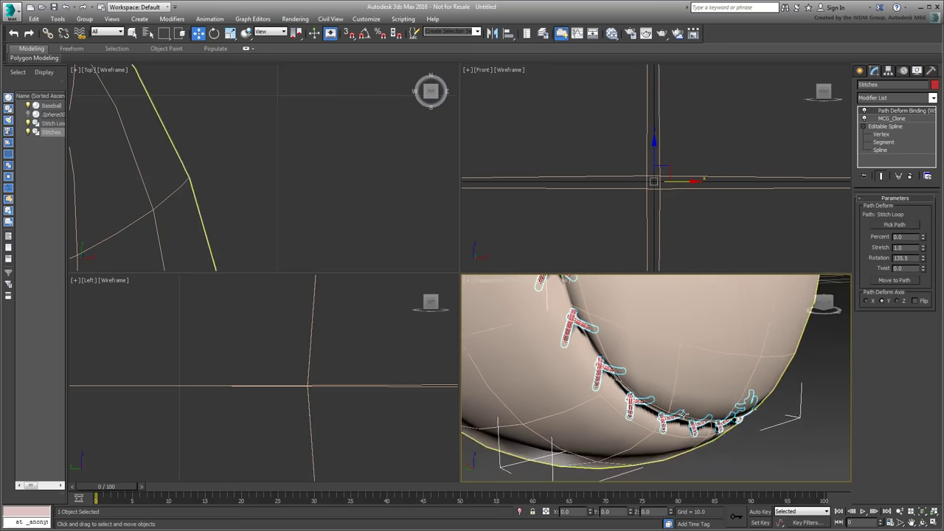
- Revisit the stitch splines and check how the stitches straddle the seam in the maximized Perspective view
alt+middle_drag(693, 435, 636, 389)
click(880, 150)
click(624, 117)
click(891, 151)
click(896, 110)
click(660, 418)
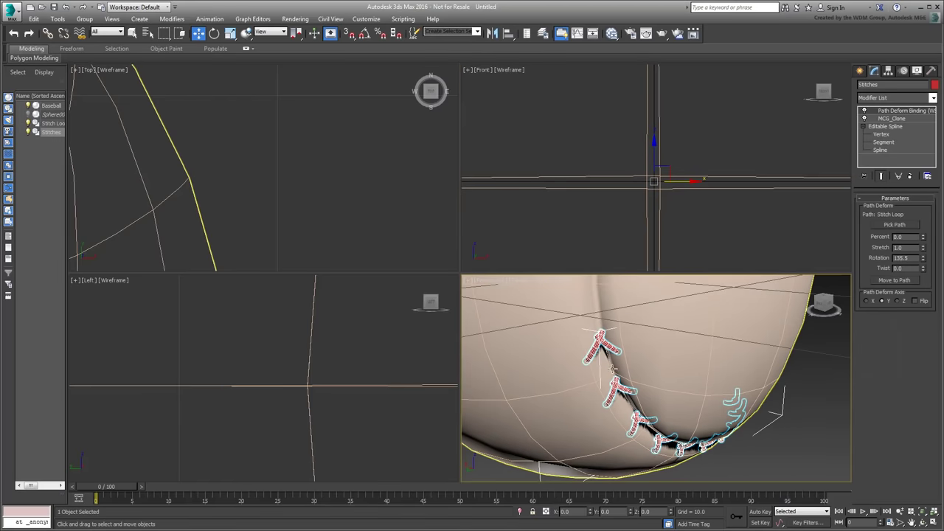
key(alt+w)
scroll(487, 359, down, 4)
alt+middle_drag(487, 359, 453, 346)
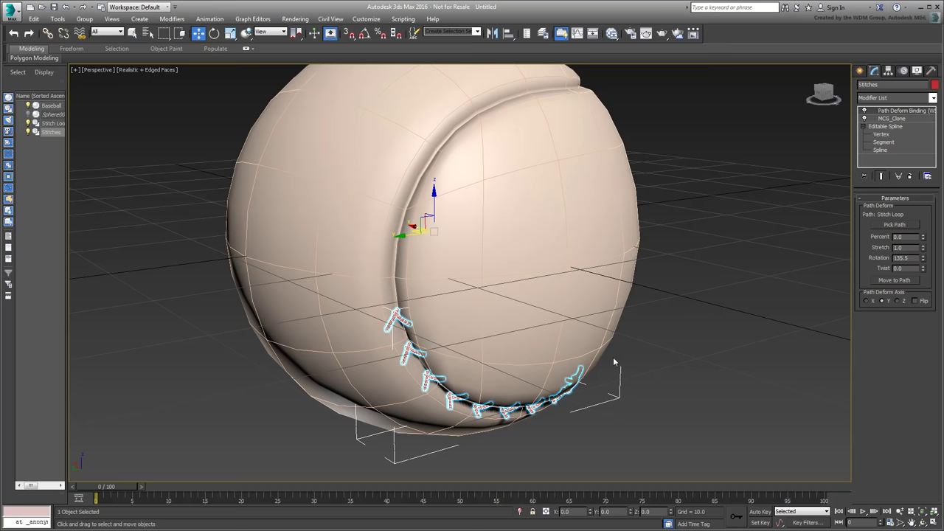
- In the MCG_Clone modifier, raise the number of clones to 52 and reduce the Y offset to 1.7
click(895, 119)
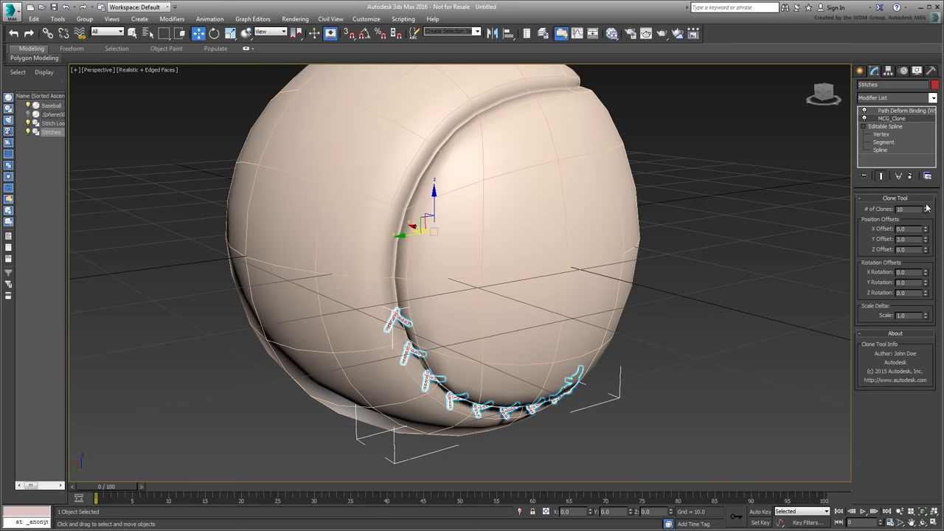
drag(925, 209, 926, 196)
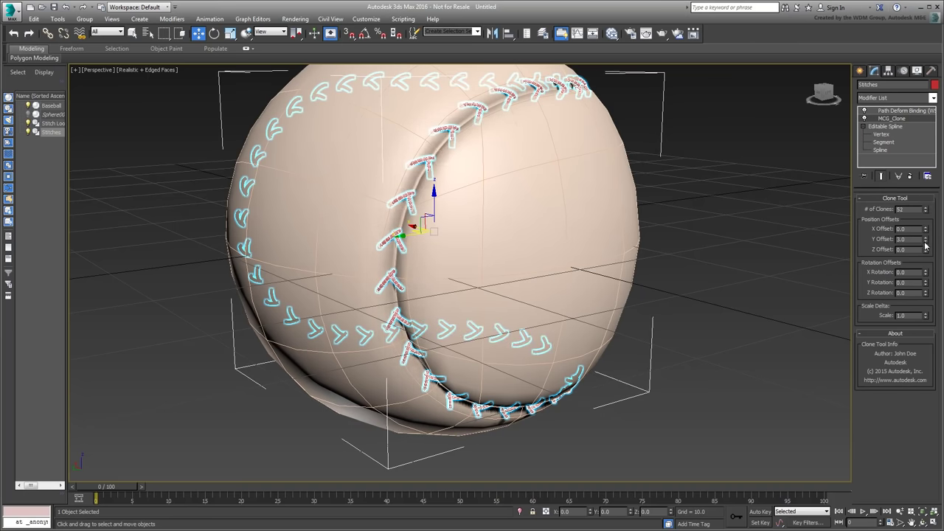
drag(926, 243, 925, 246)
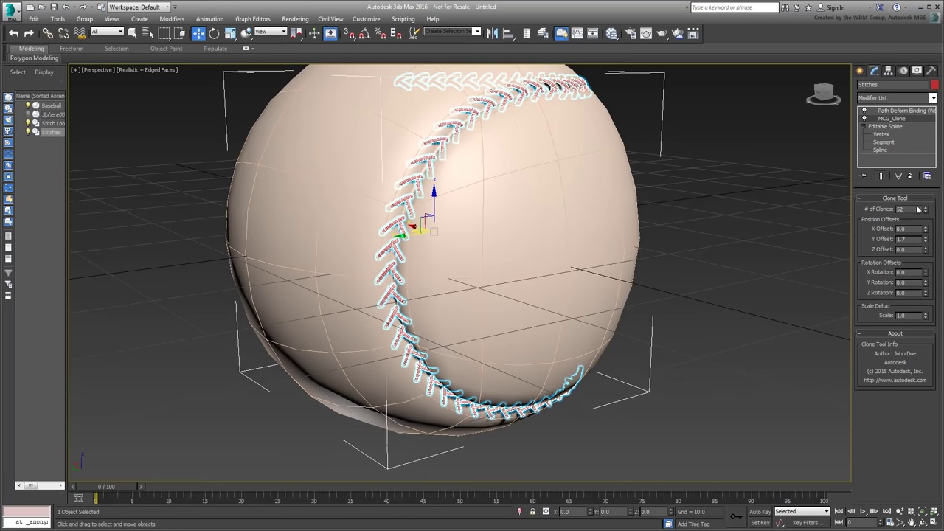
- Raise the clone count to 100, check where the stitch loop closes, and trim the count to 96
drag(926, 210, 926, 178)
scroll(618, 335, up, 4)
alt+middle_drag(618, 336, 495, 304)
scroll(586, 337, down, 6)
scroll(586, 337, up, 4)
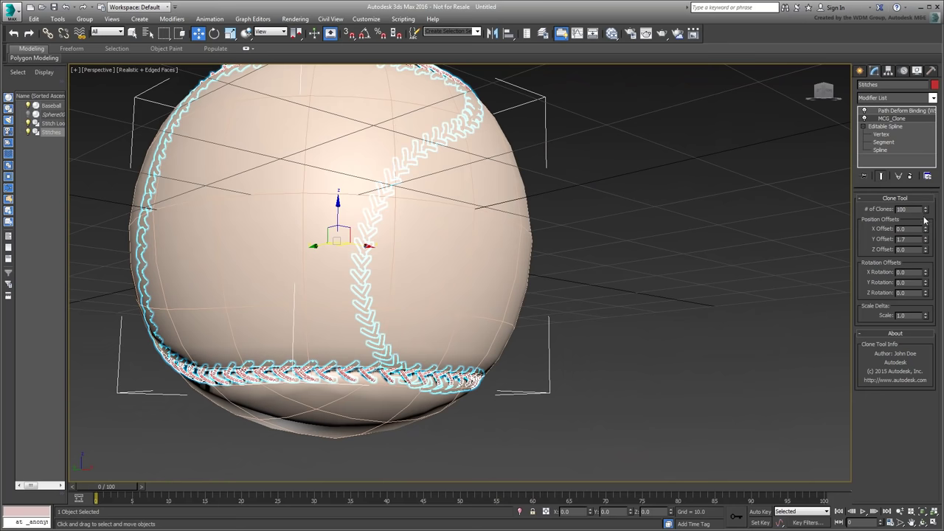
drag(925, 211, 927, 211)
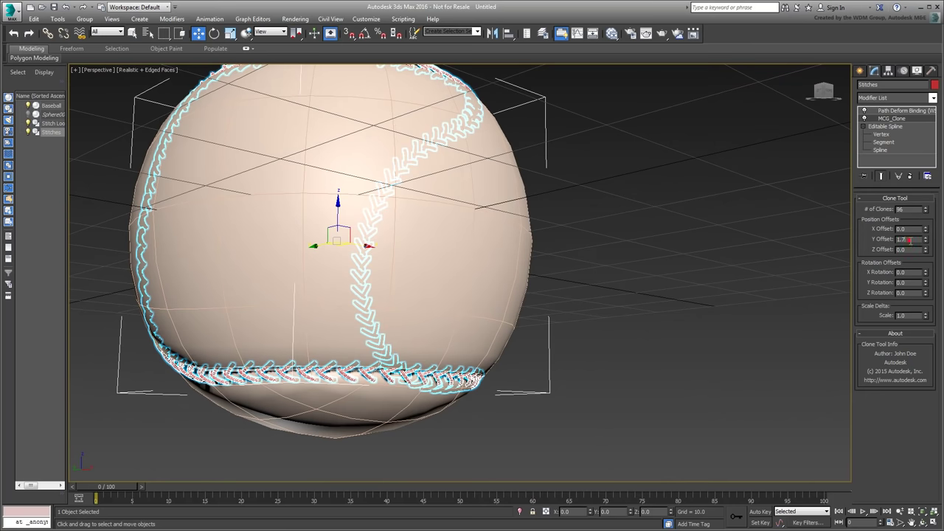
- Reduce the clones to 95, fine-tune the Y offset from 1.71 to 1.72, and clear the selection
text(1.71)
key(Return)
click(925, 213)
scroll(287, 372, up, 3)
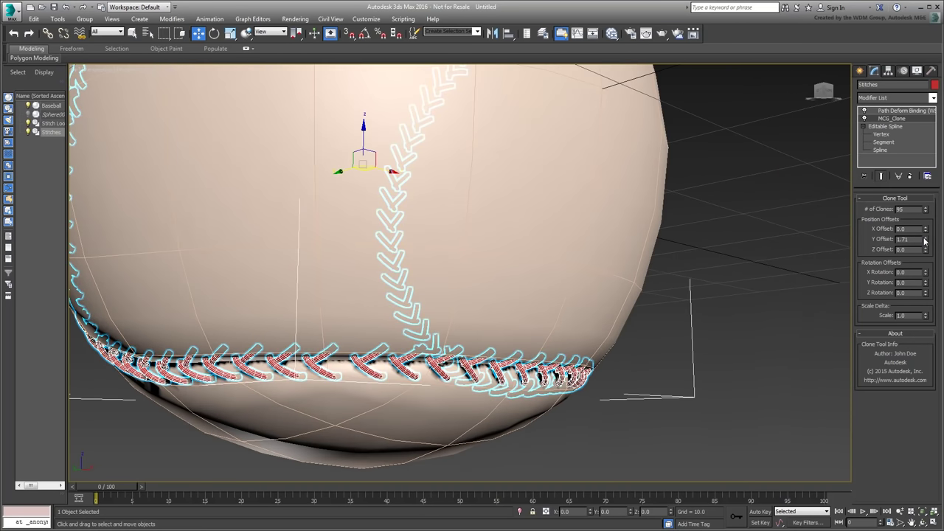
double_click(912, 239)
text(1.72)
key(Return)
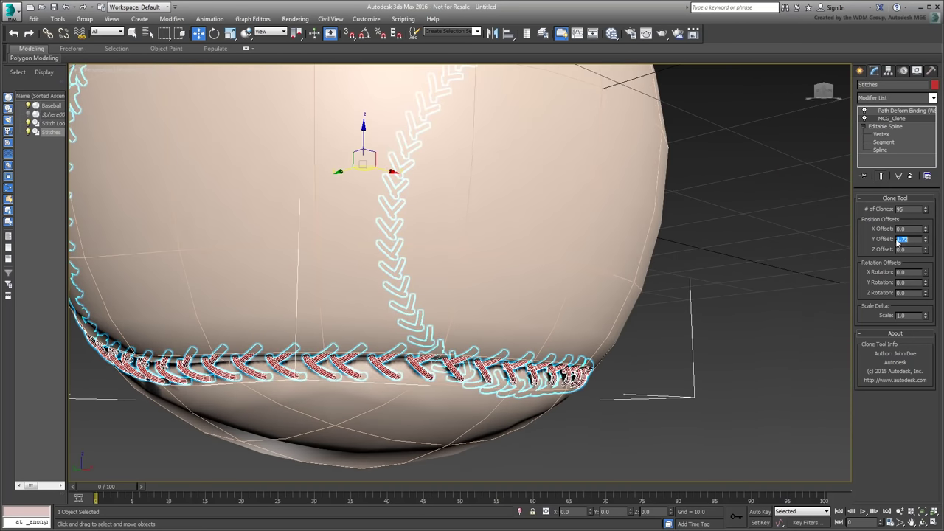
middle_drag(402, 182, 465, 305)
scroll(458, 225, down, 4)
scroll(458, 224, up, 4)
click(713, 277)
- Set the stitch spline's rendering thickness to 0.4, leave the Spline level and deselect the stitches
scroll(465, 305, down, 4)
scroll(458, 294, up, 7)
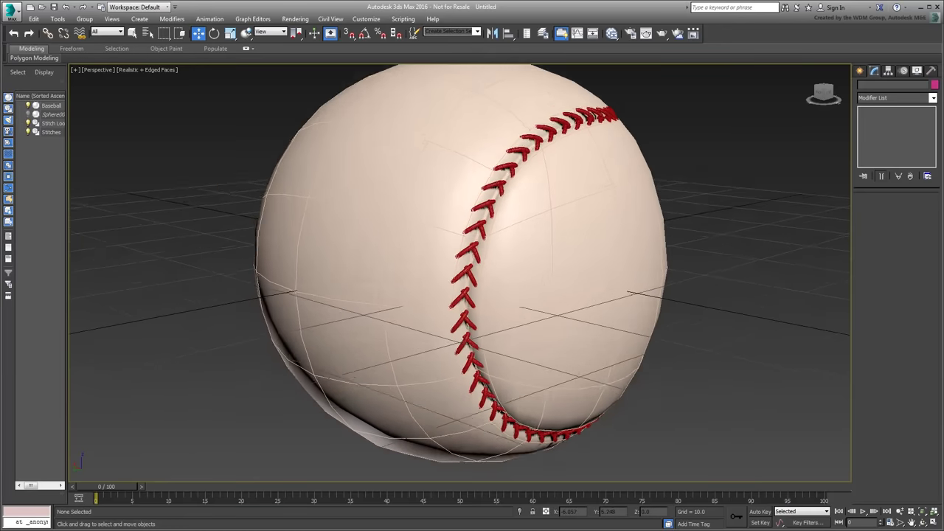
click(472, 240)
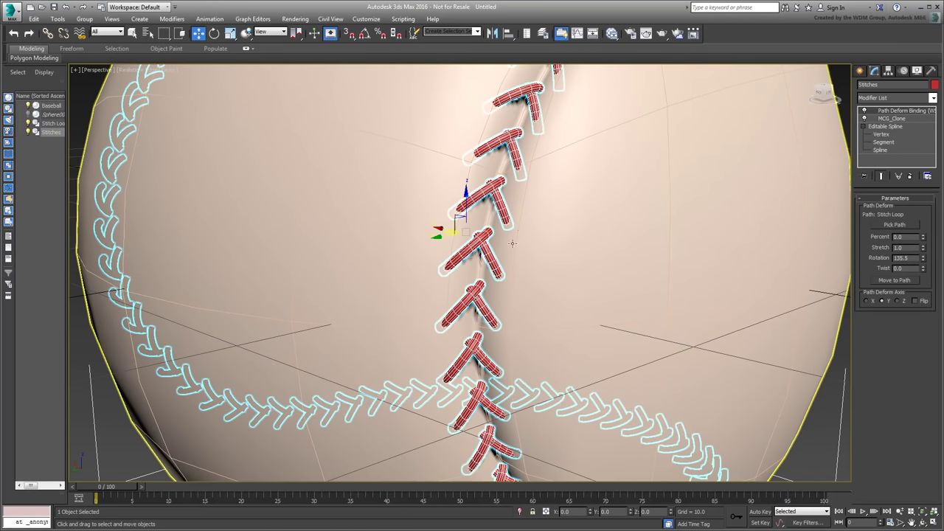
click(915, 150)
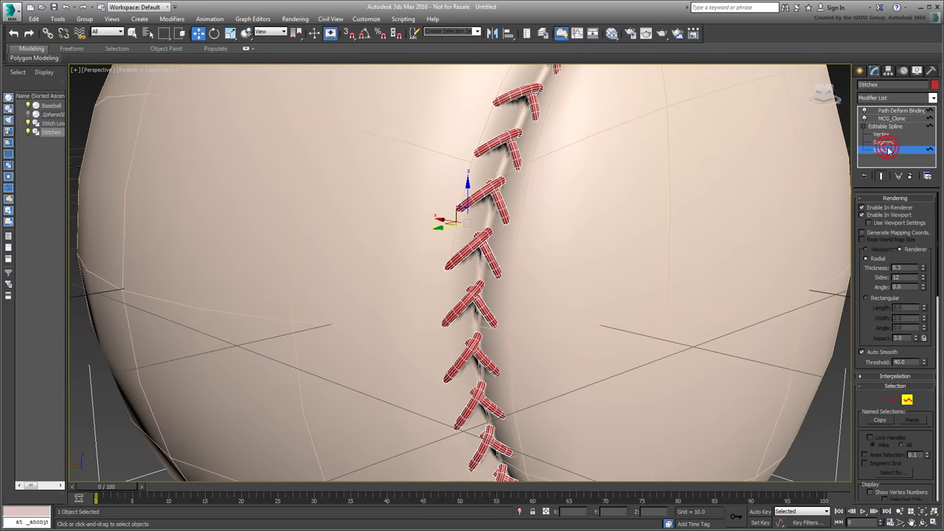
click(901, 267)
text(0.4)
key(Return)
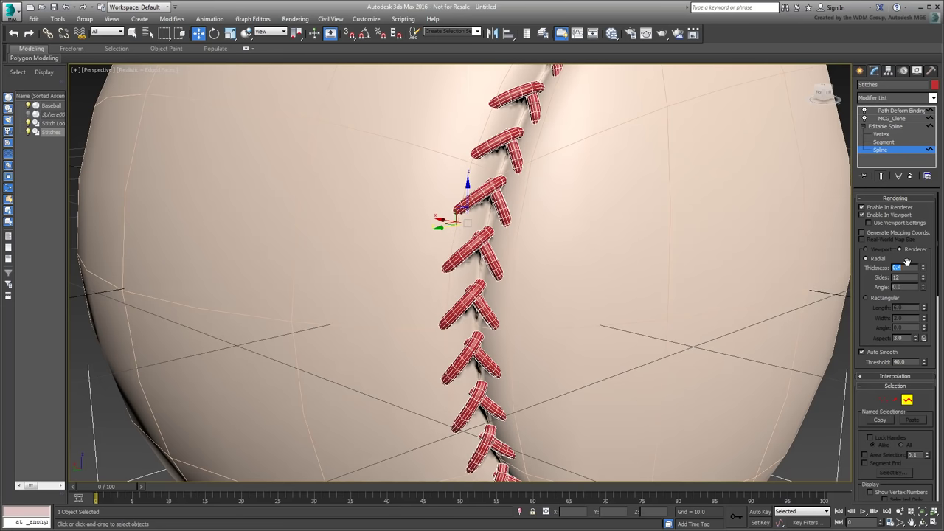
scroll(506, 270, down, 5)
middle_drag(716, 261, 693, 310)
click(888, 151)
click(629, 360)
- Examine the stitched seam from several sides of the baseball and leave everything deselected
alt+middle_drag(594, 251, 553, 286)
click(555, 288)
click(928, 212)
click(630, 263)
alt+middle_drag(620, 276, 540, 323)
drag(807, 283, 665, 304)
click(673, 303)
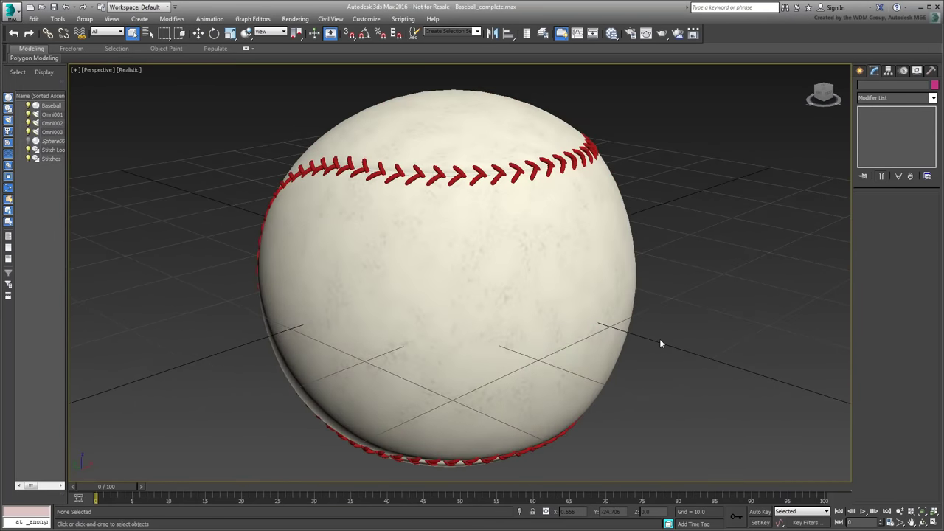